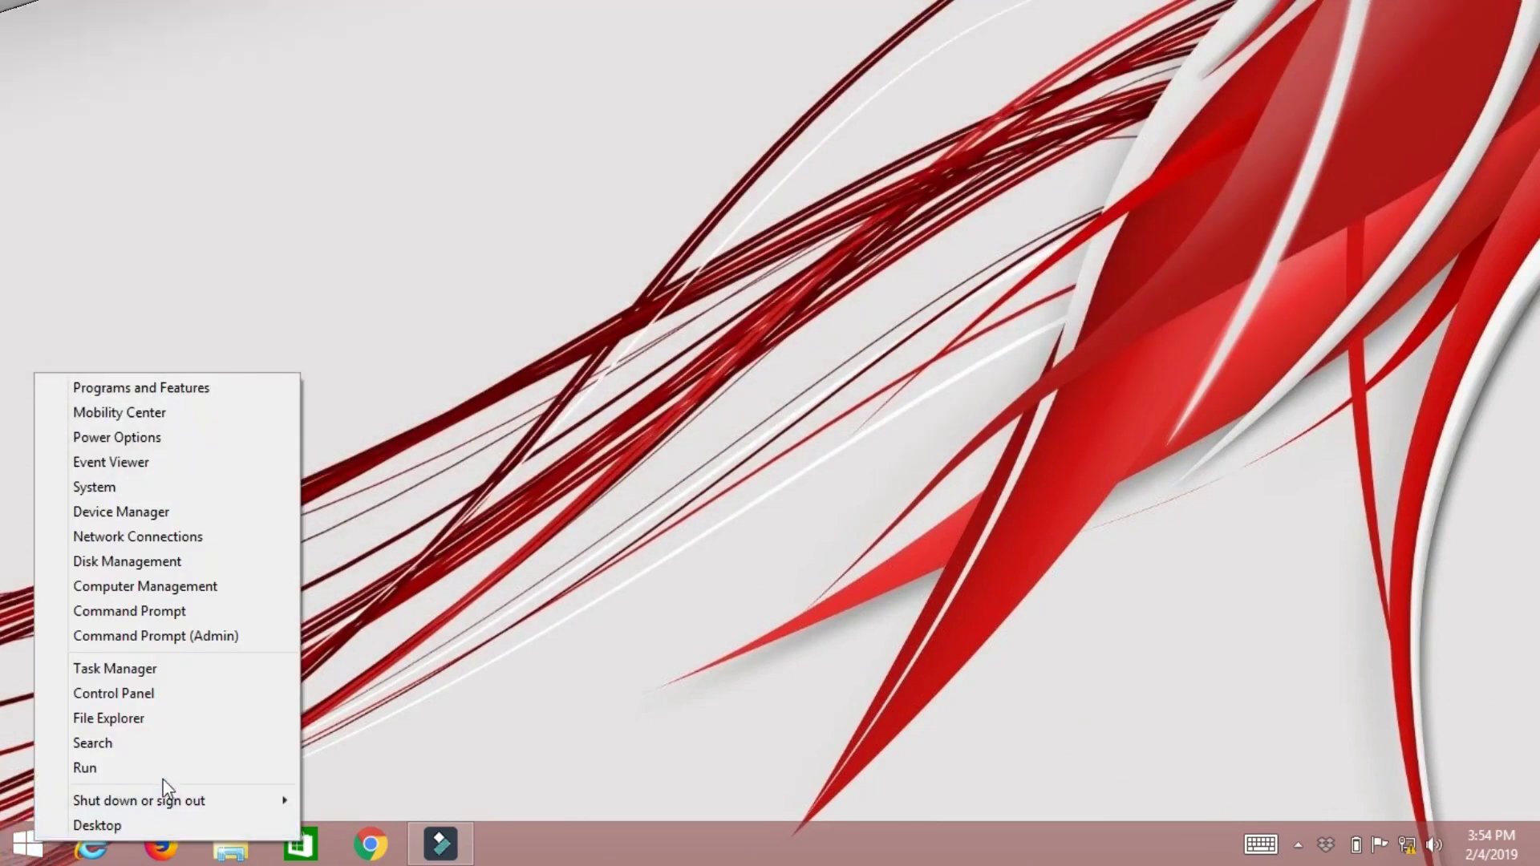
Step: Launch Excel, dismiss the activation warning, and open the sheet1 marks workbook
left_click(163, 771)
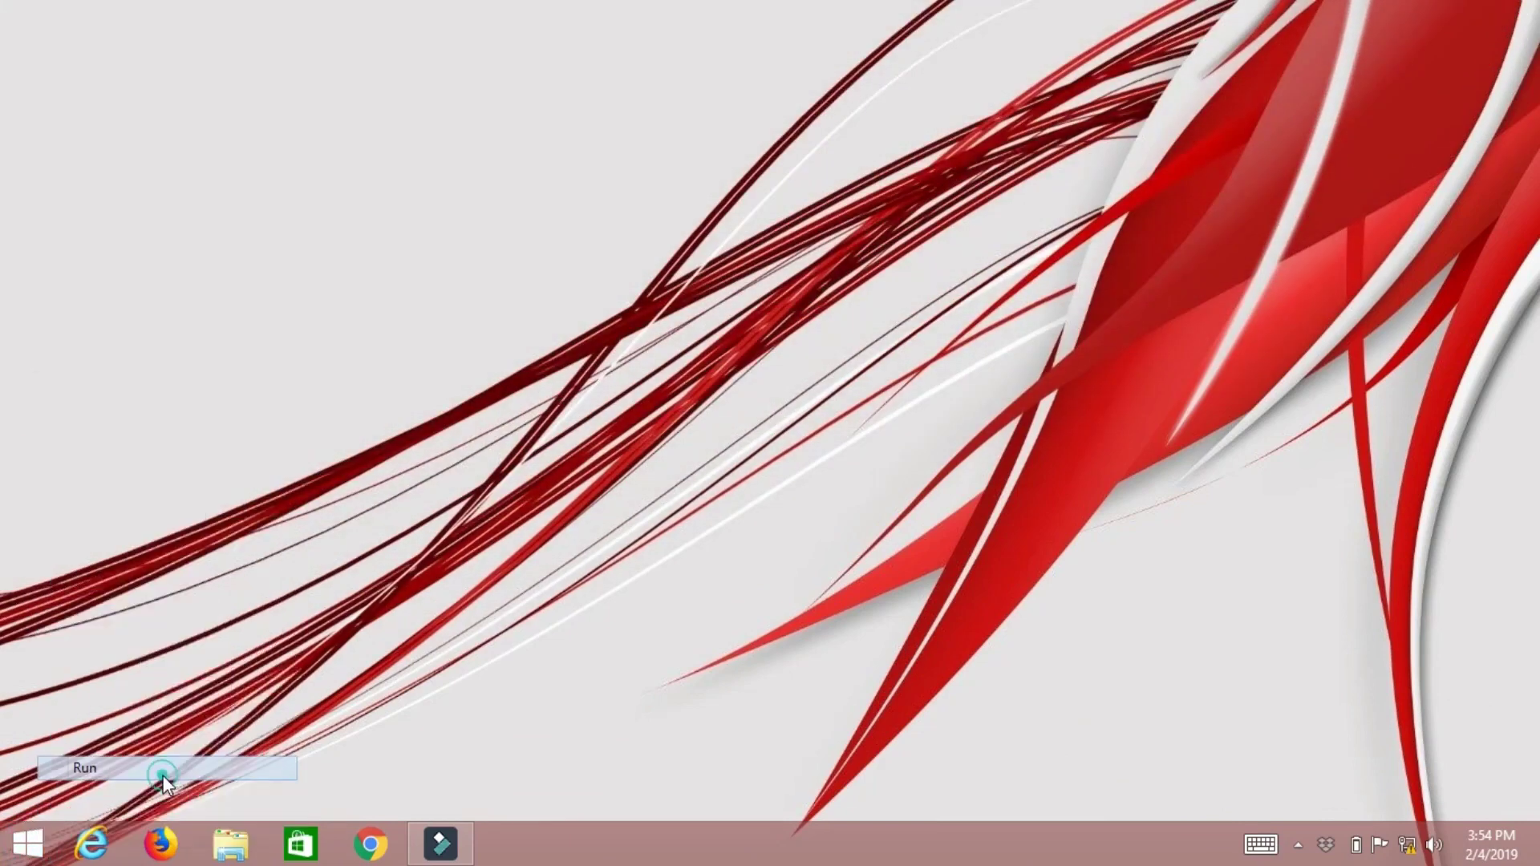
left_click(167, 779)
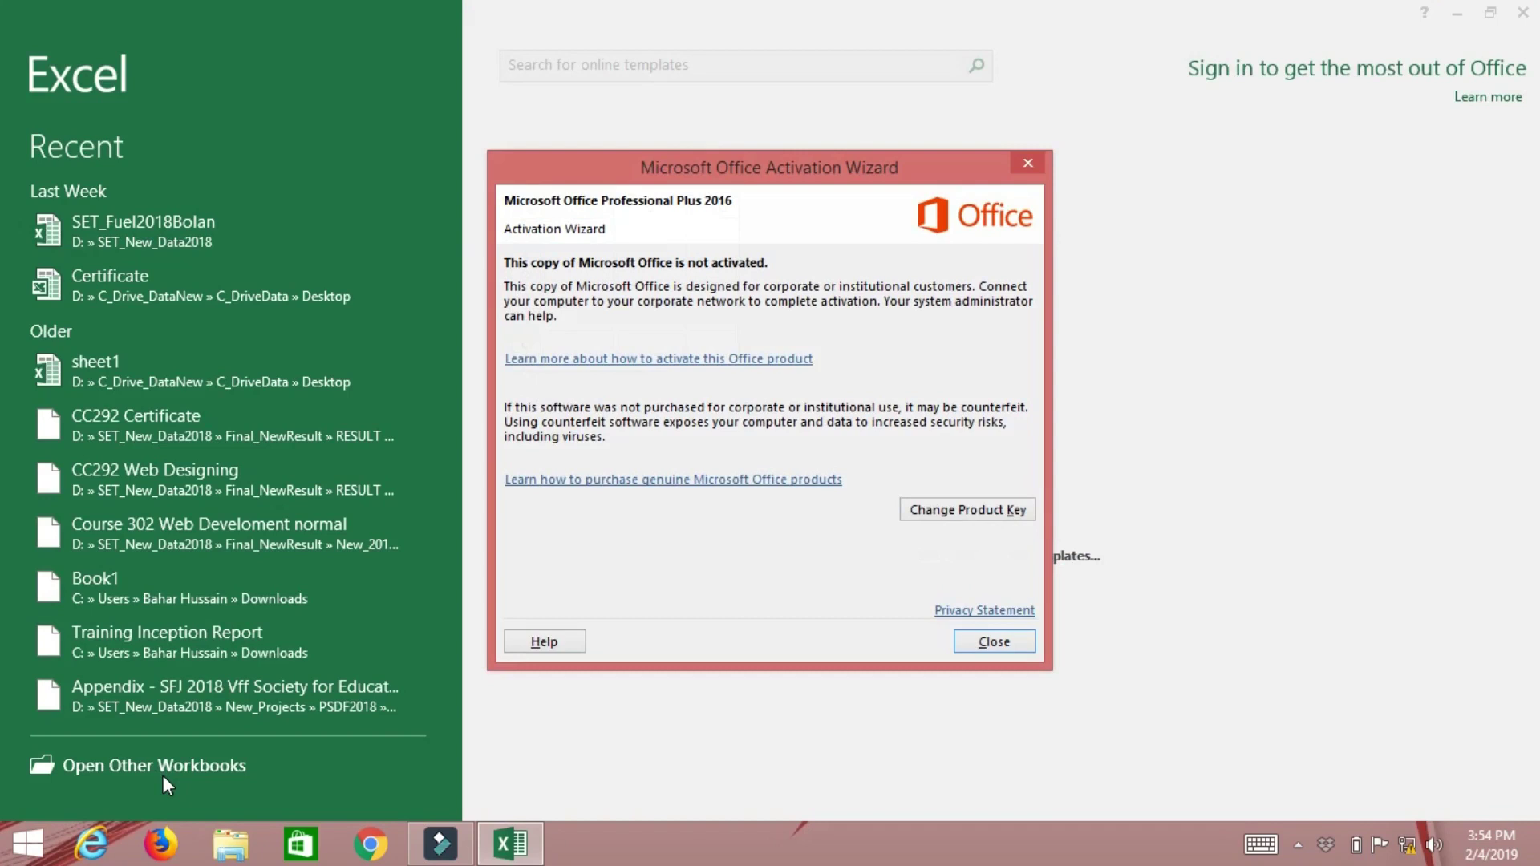
left_click(995, 642)
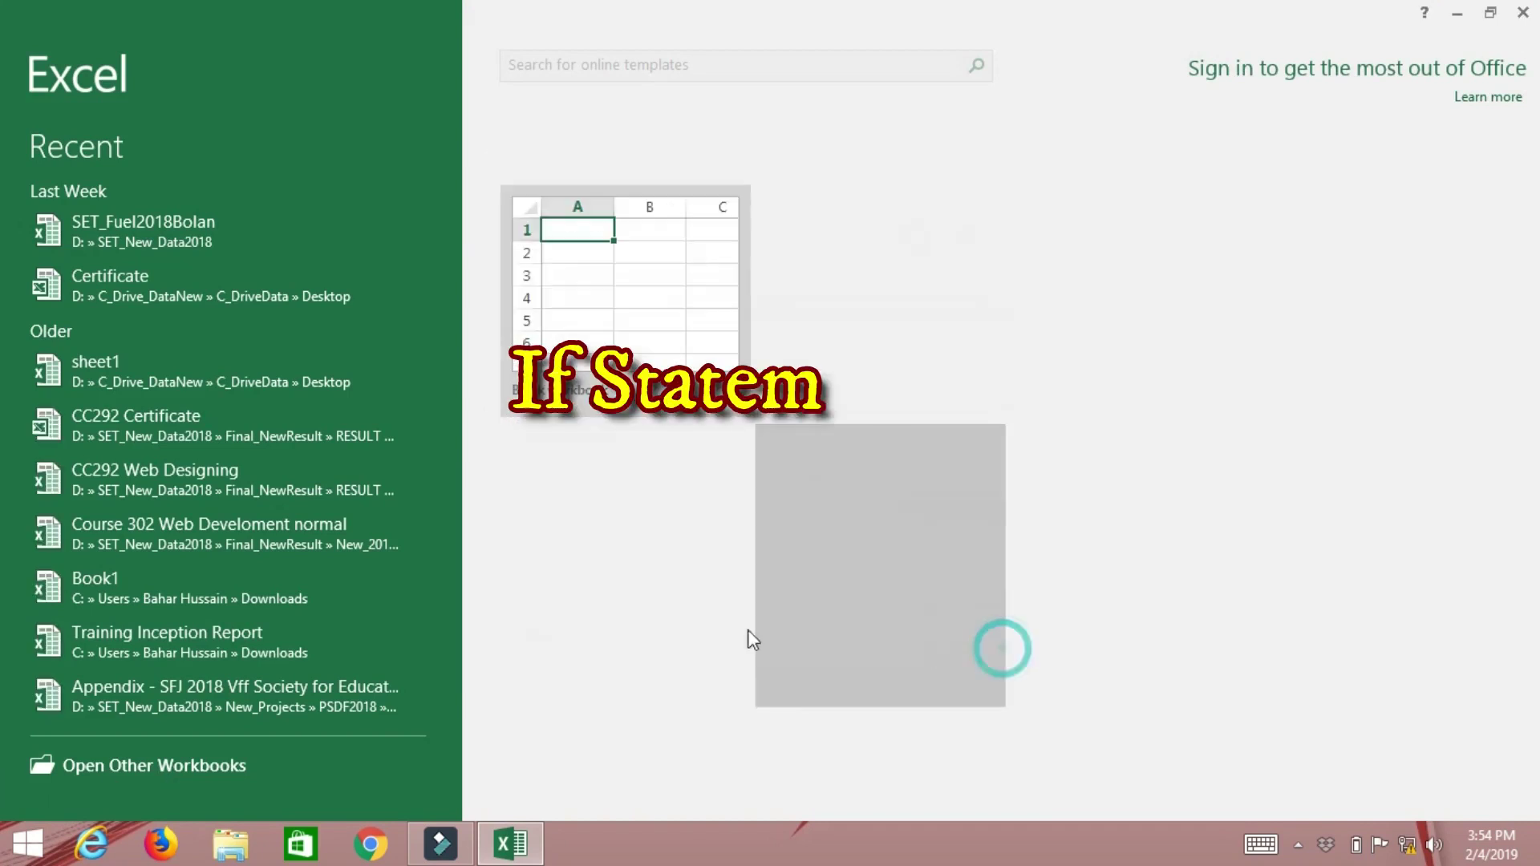
left_click(113, 363)
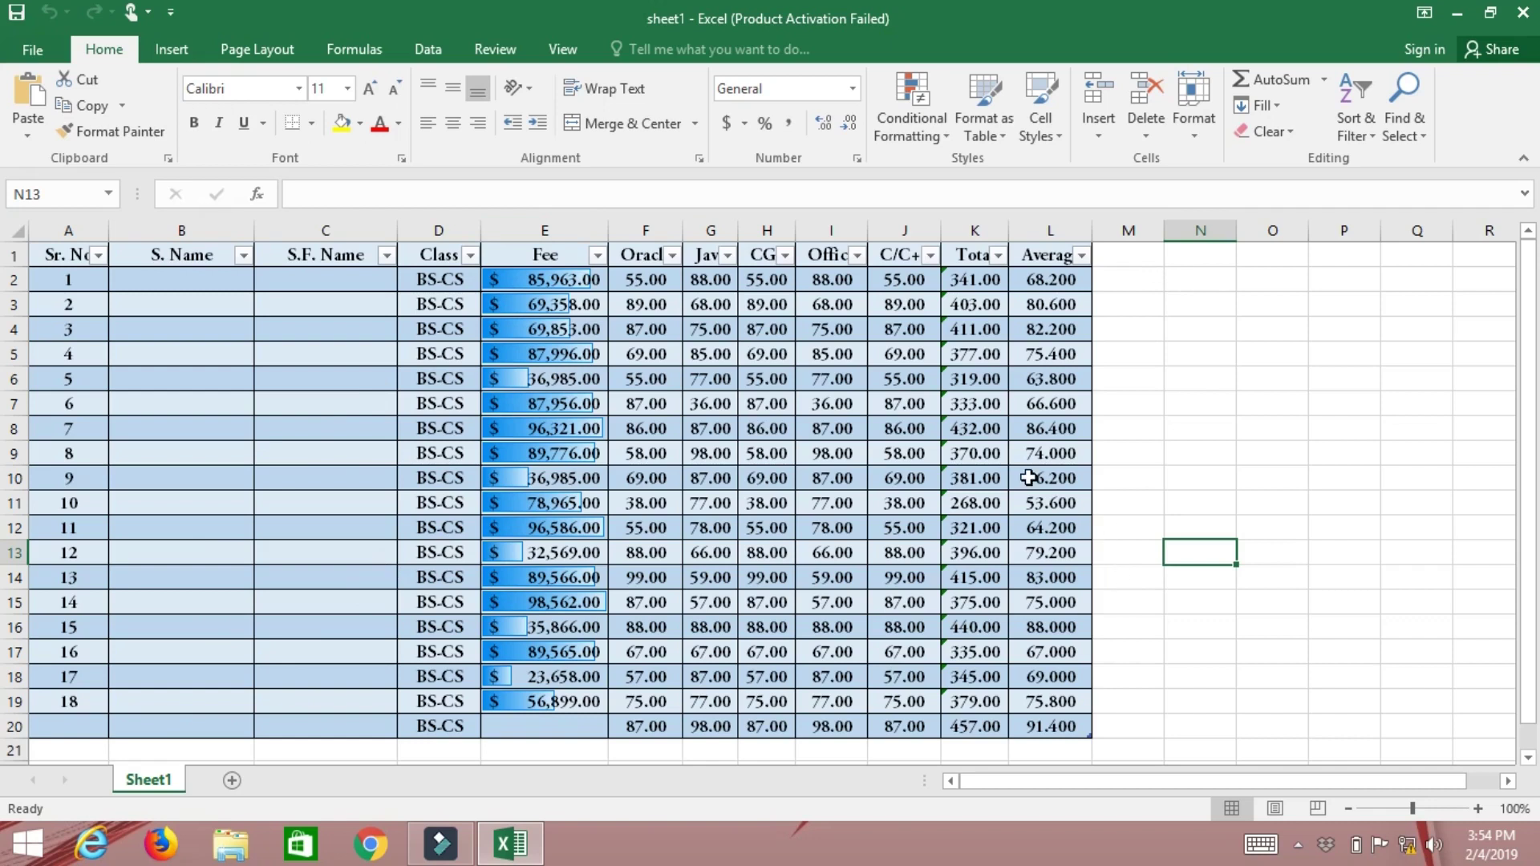
Step: Copy the marks table A1:L20 and add a new blank Sheet2
left_click_drag(50, 254, 1035, 735)
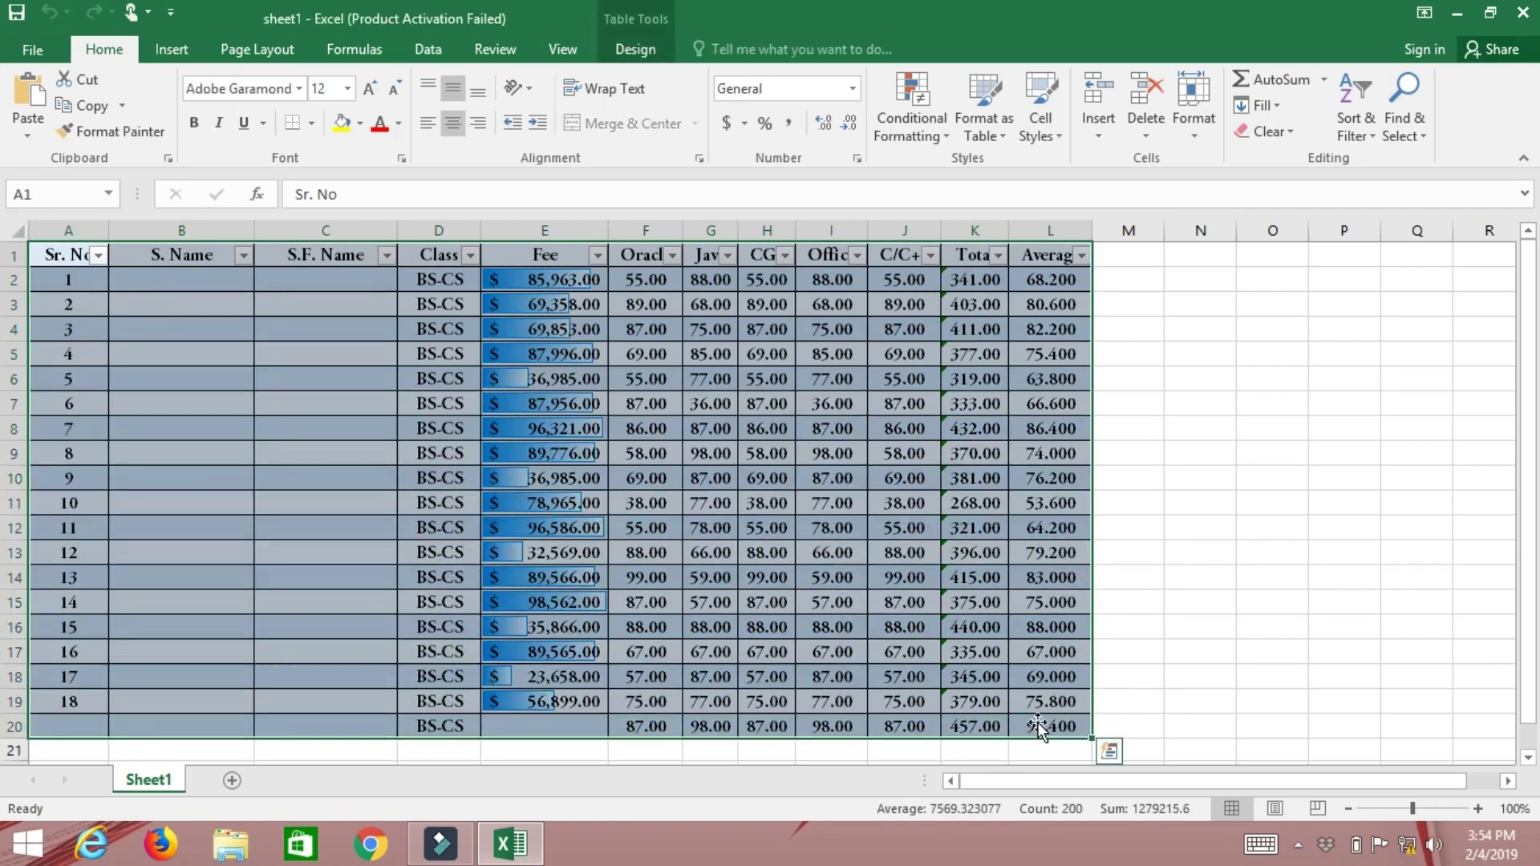
key("ctrl+c")
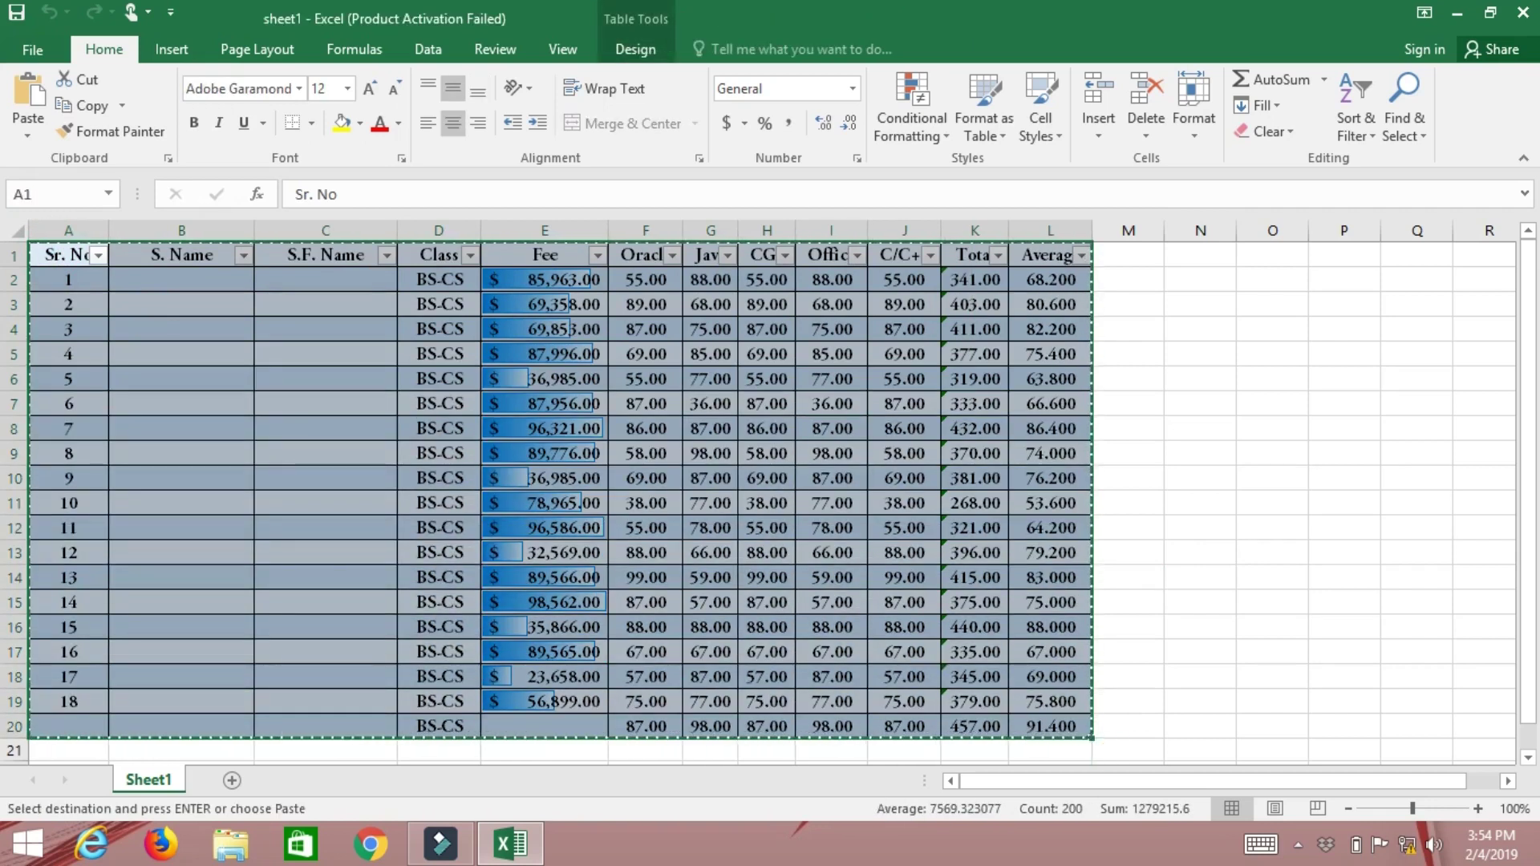
left_click(232, 781)
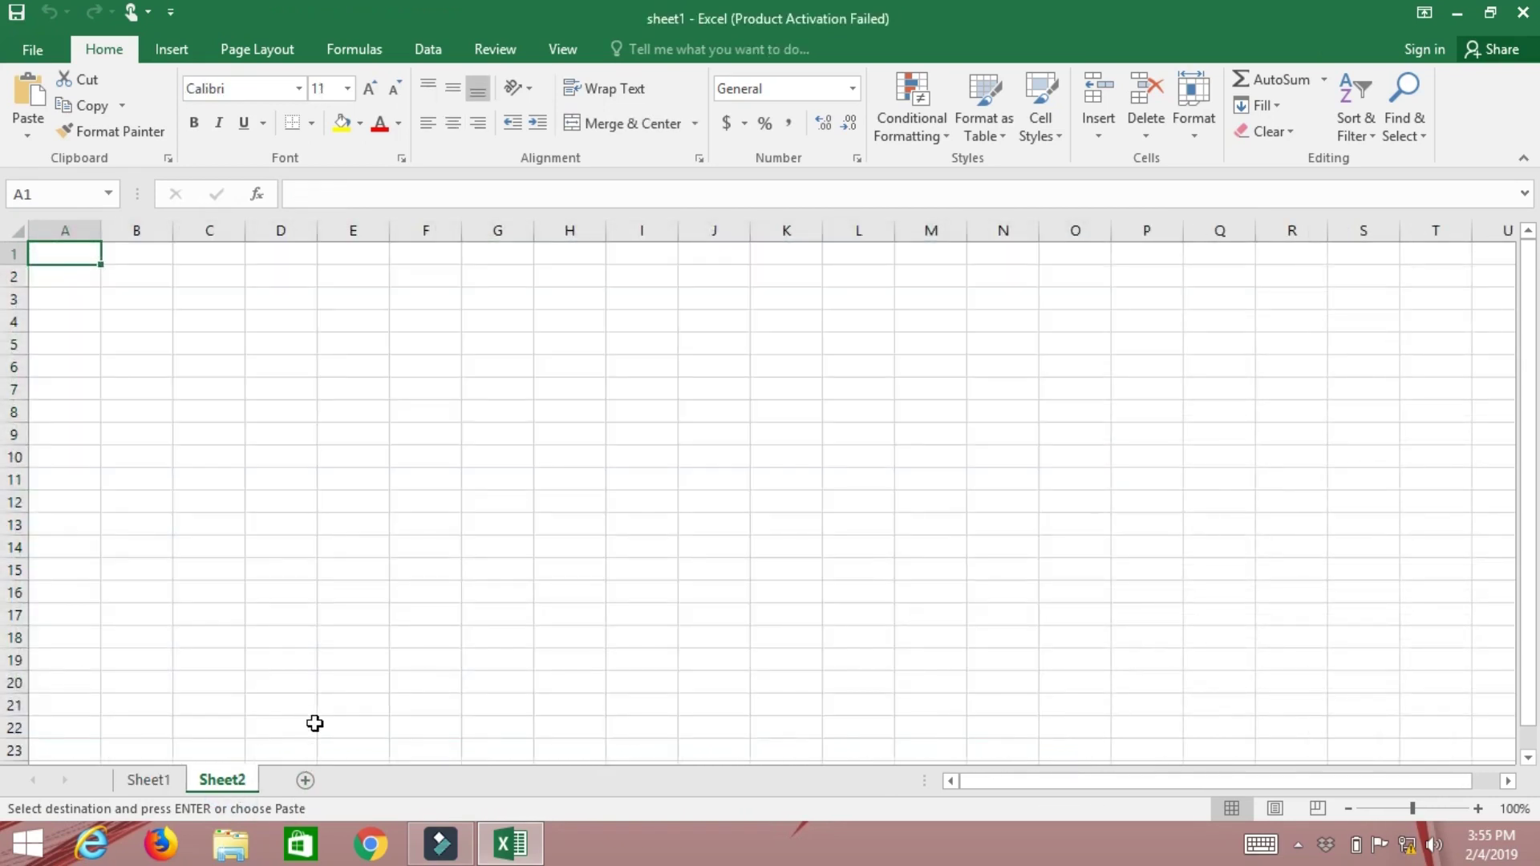
Step: Paste the marks table into Sheet2 and widen columns B–E for the names, Class and fees
key("ctrl+v")
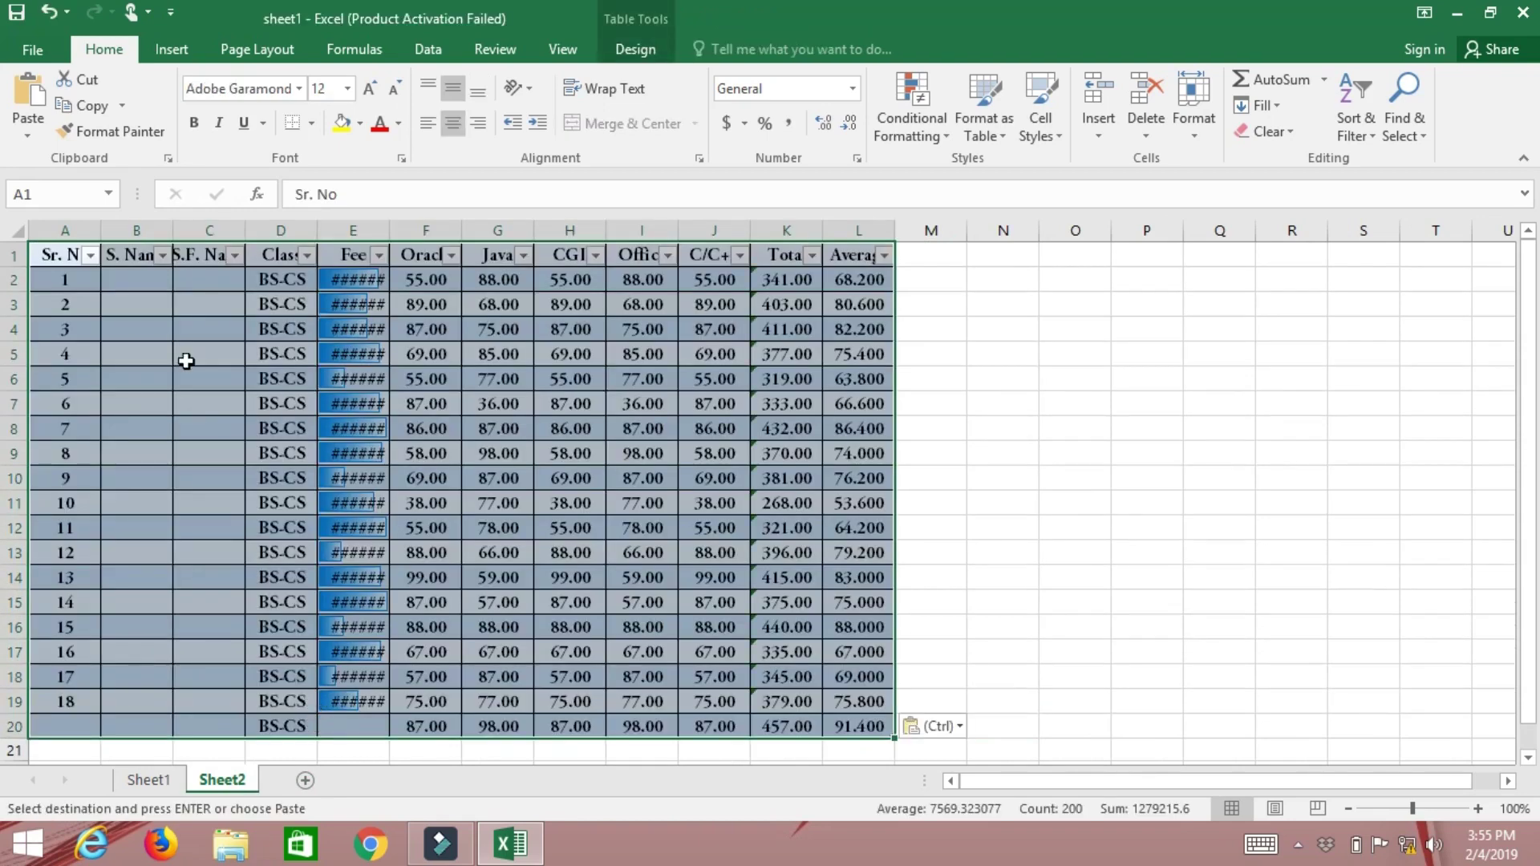
left_click_drag(390, 230, 439, 230)
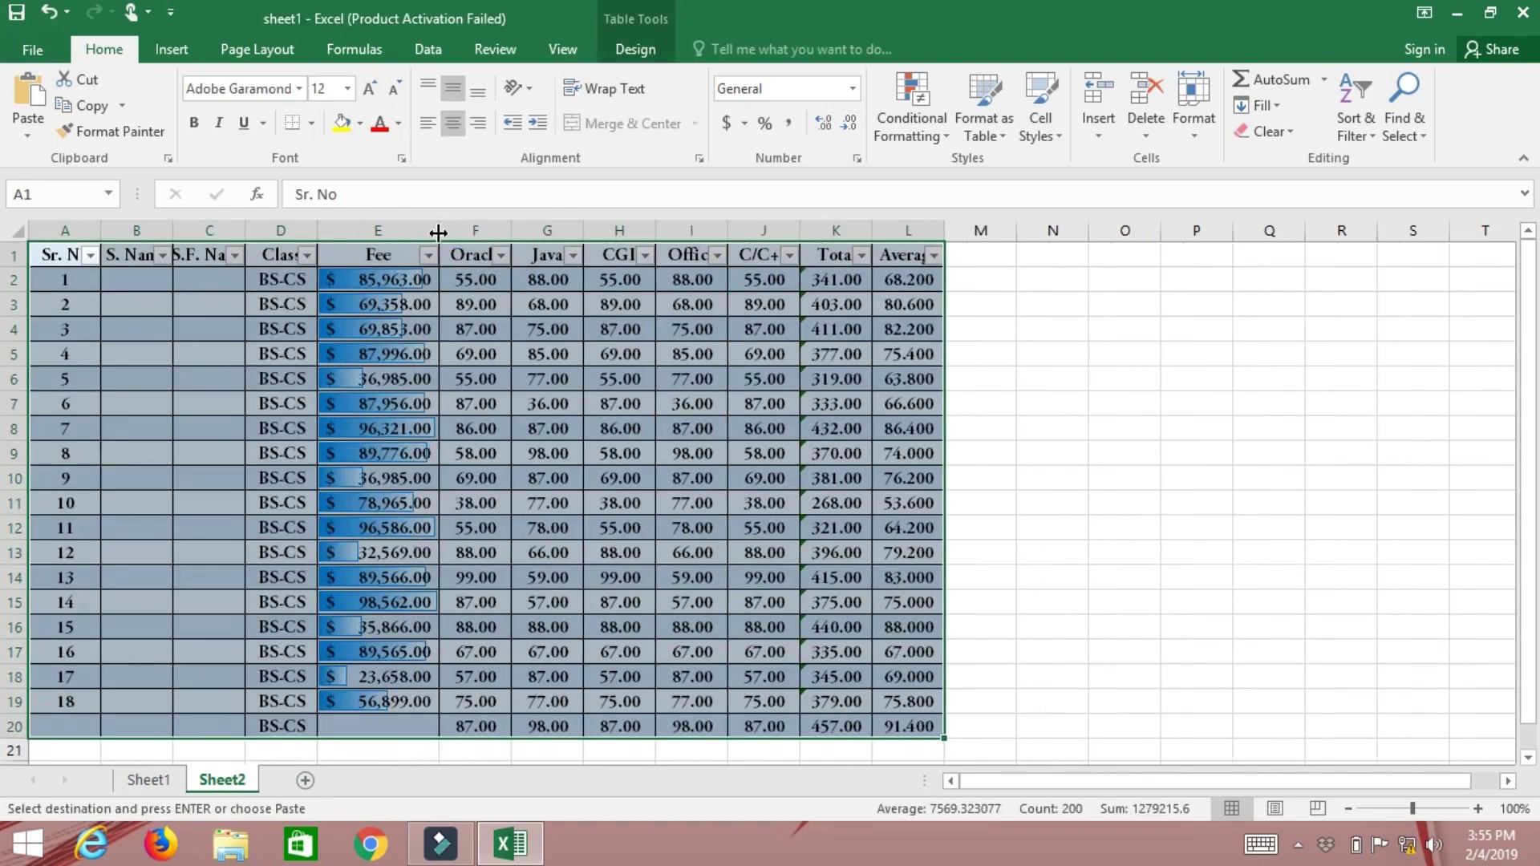
left_click_drag(318, 230, 386, 233)
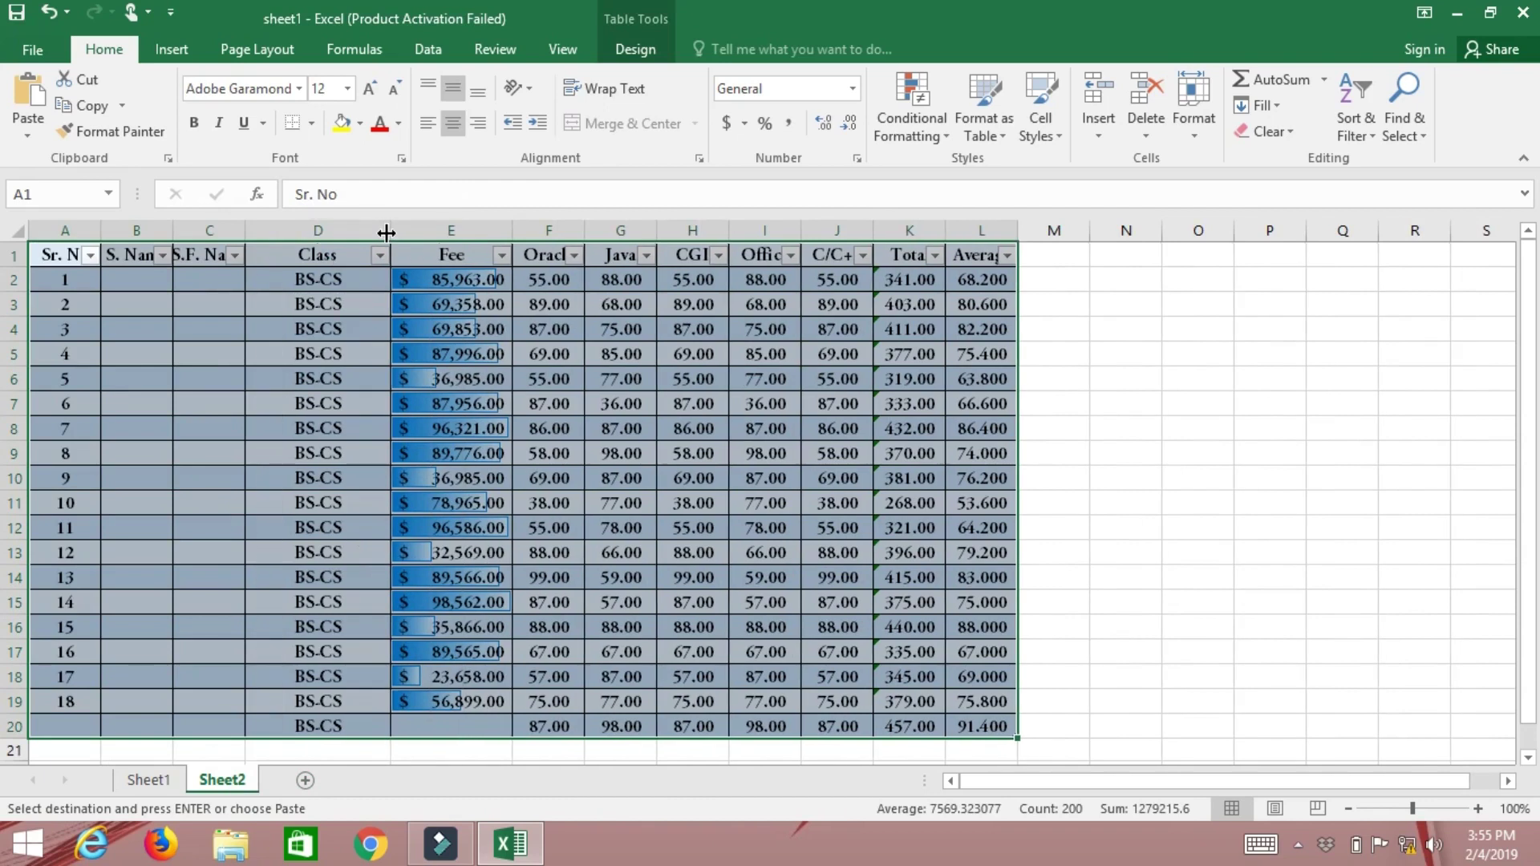
left_click_drag(246, 230, 342, 230)
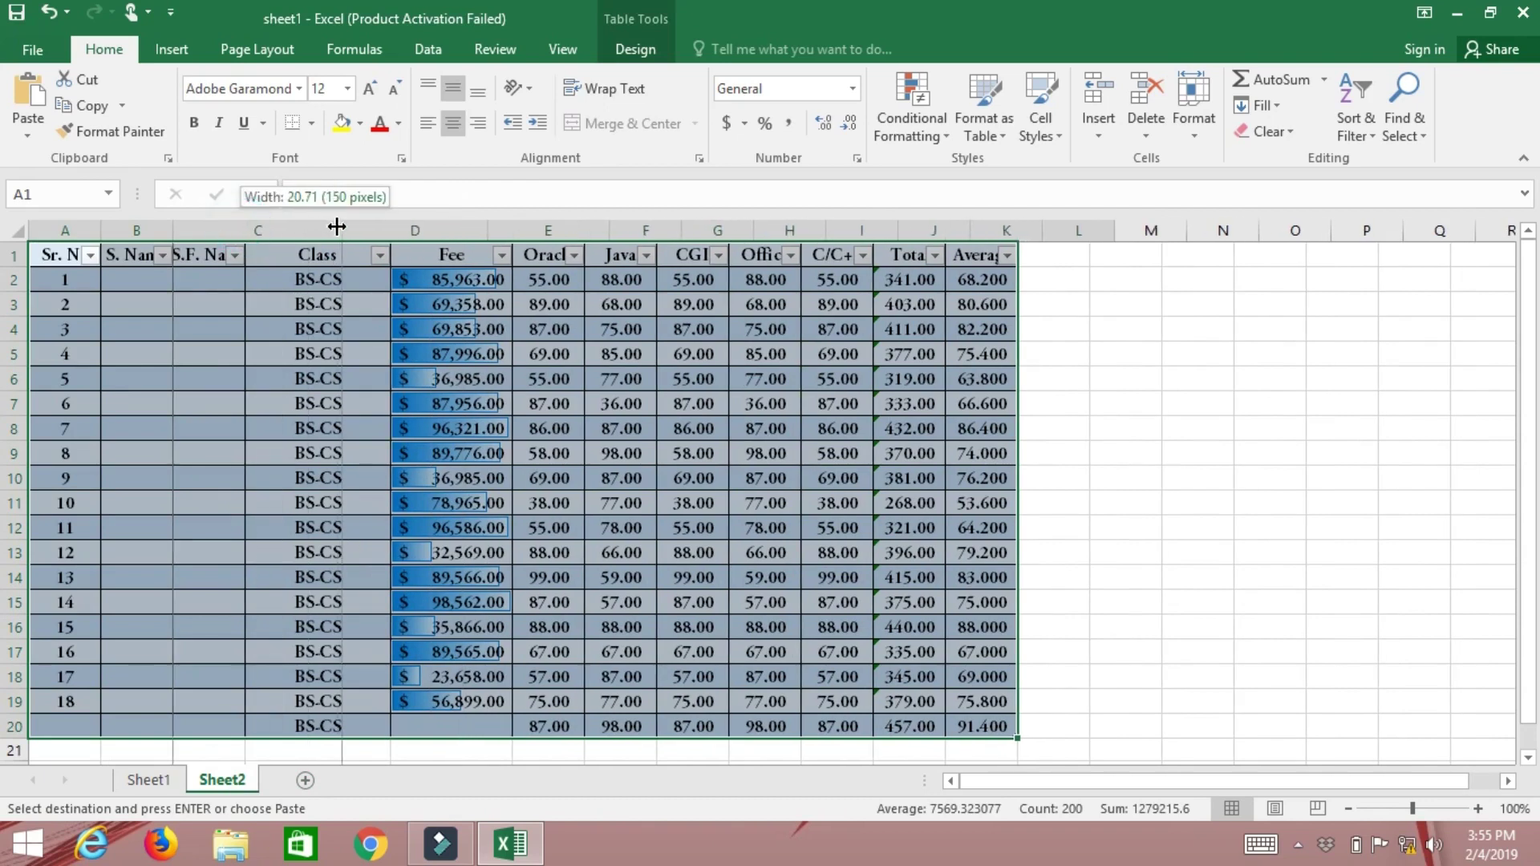
left_click_drag(171, 223, 235, 228)
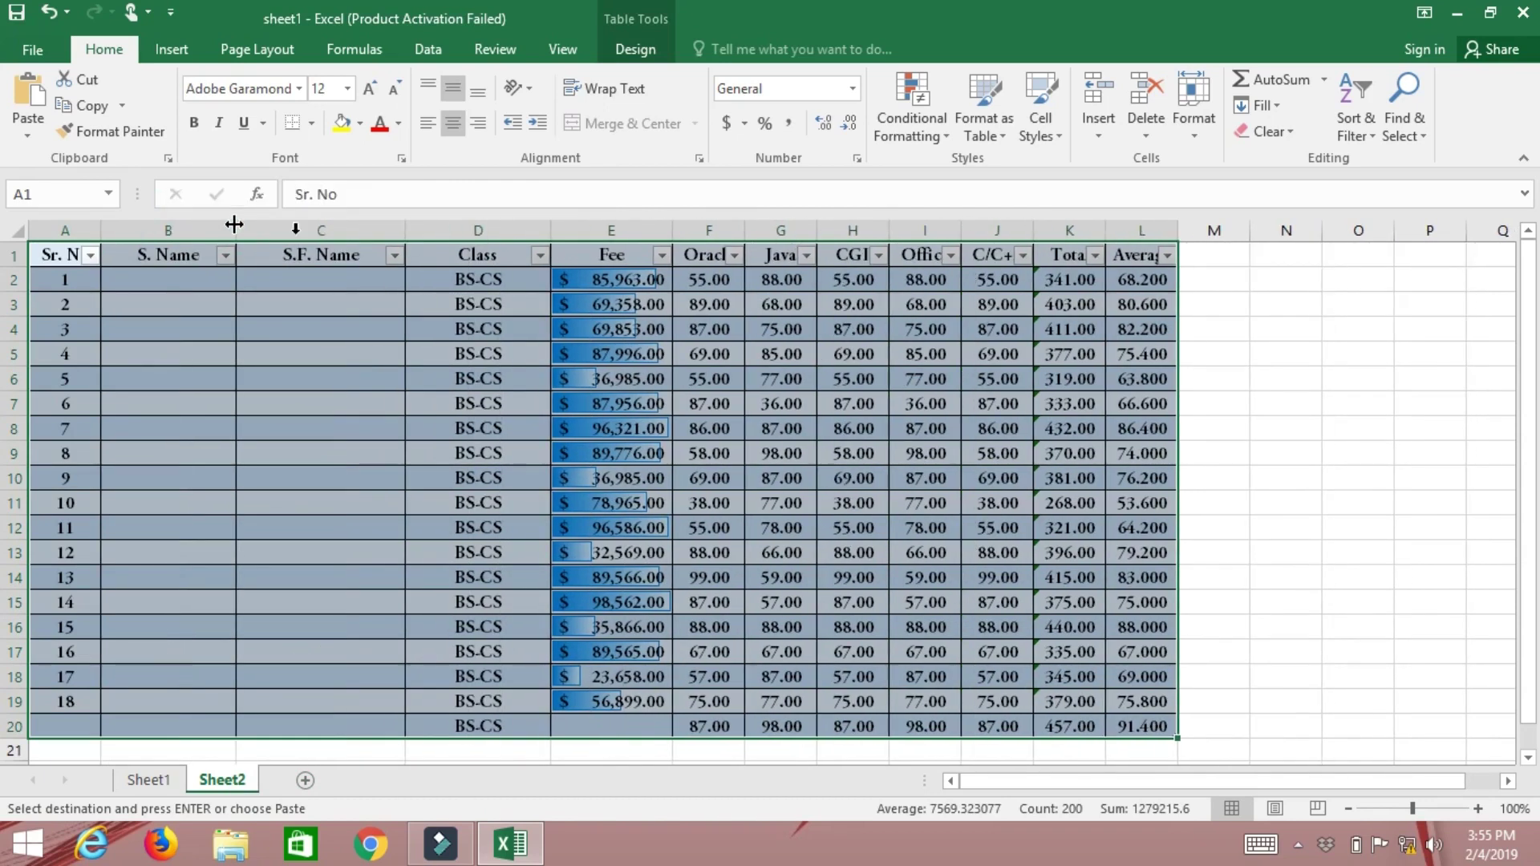
Step: Widen columns H–L so the subject, Total and Average headers fit
left_click_drag(1179, 235, 1204, 233)
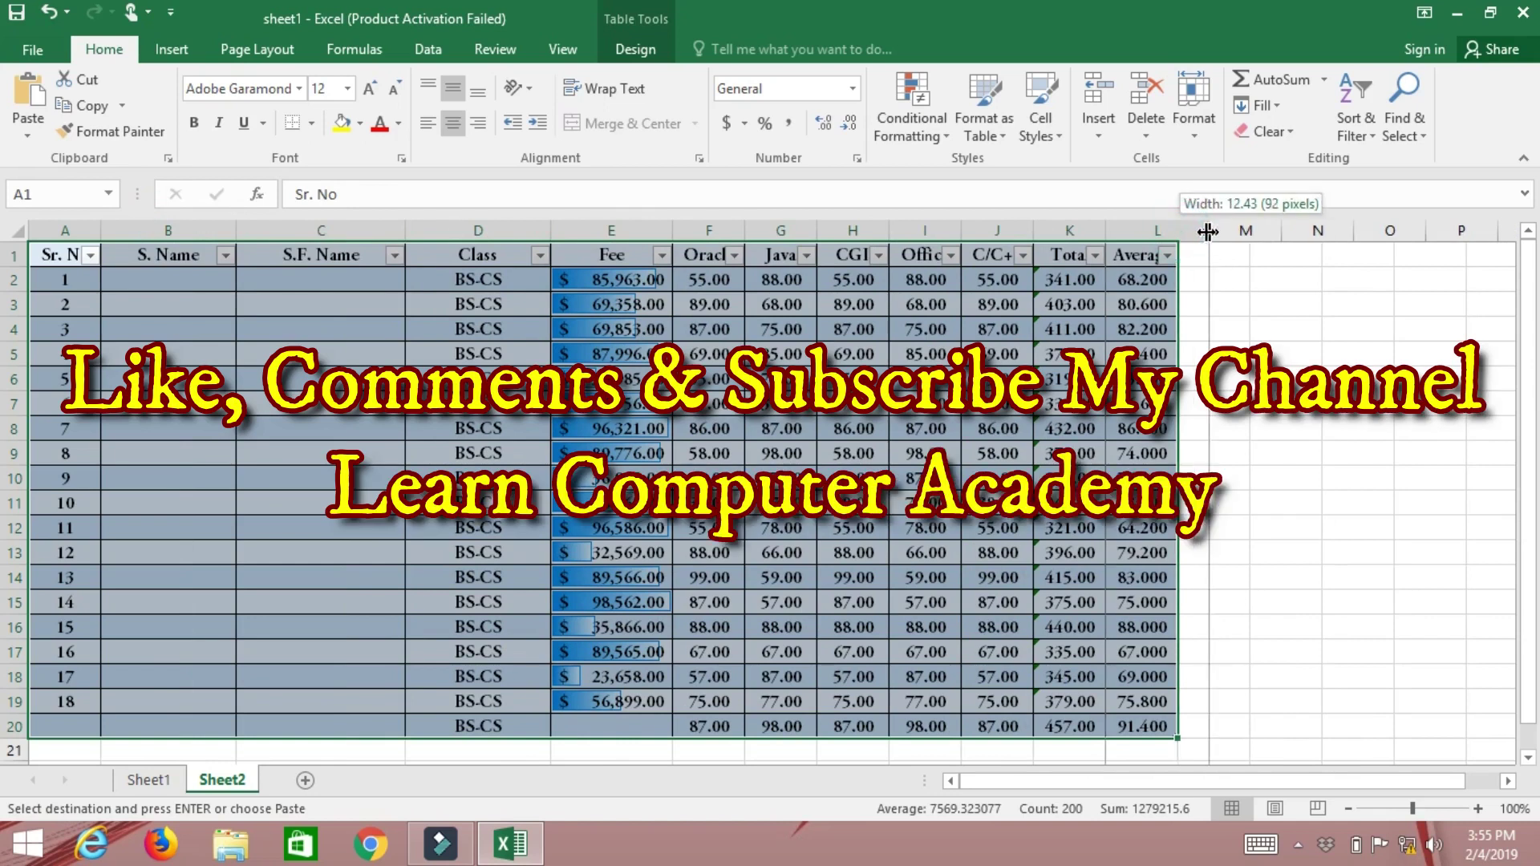
left_click_drag(1108, 231, 1138, 231)
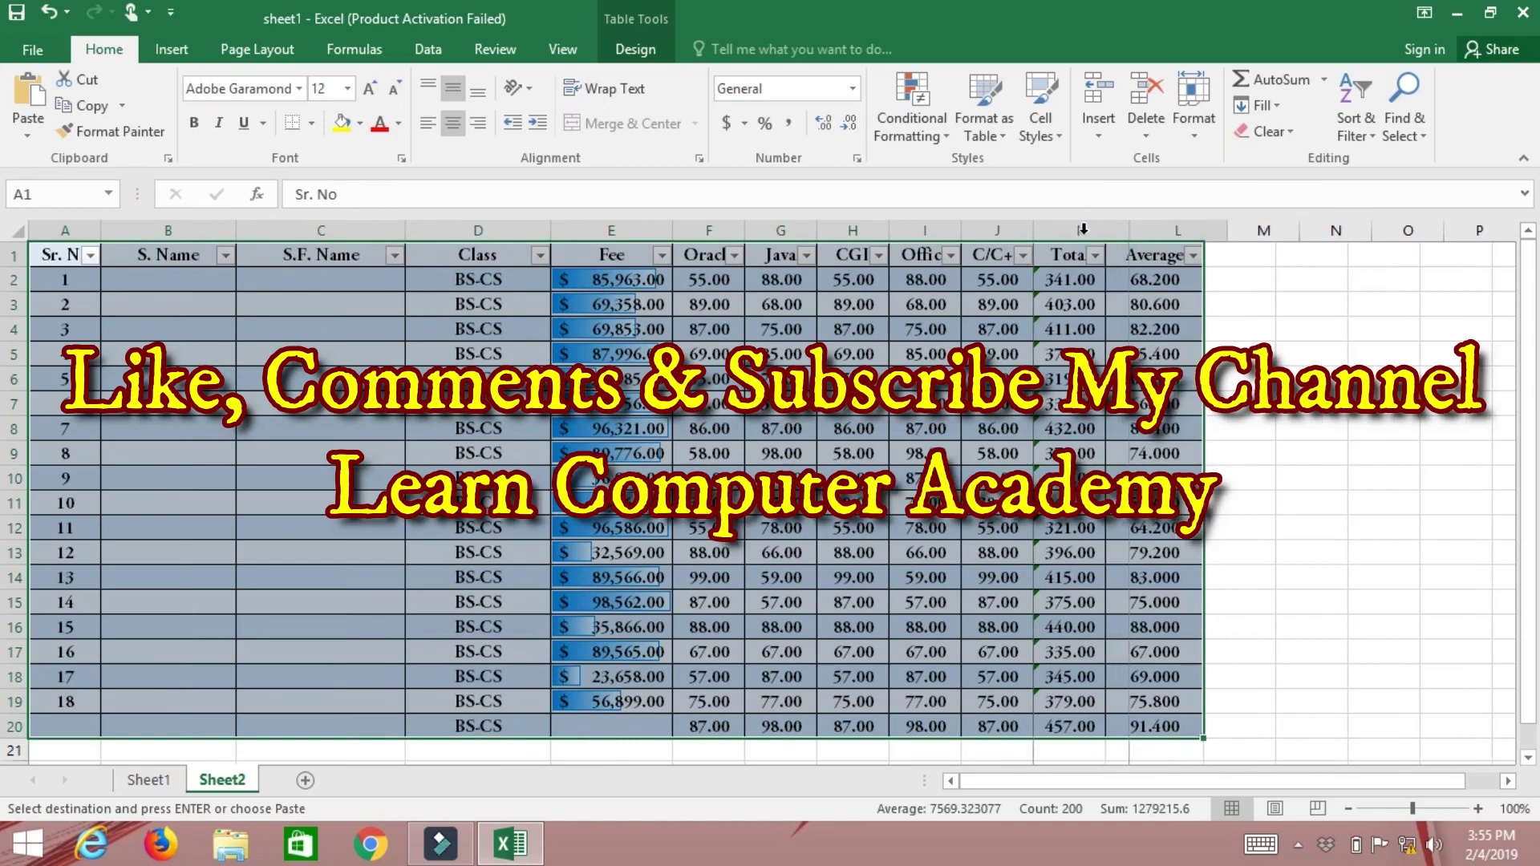
left_click_drag(1034, 231, 1071, 231)
left_click_drag(962, 231, 982, 232)
mouse_move(889, 231)
left_mouse_down()
mouse_move(903, 231)
mouse_move(767, 231)
left_mouse_up()
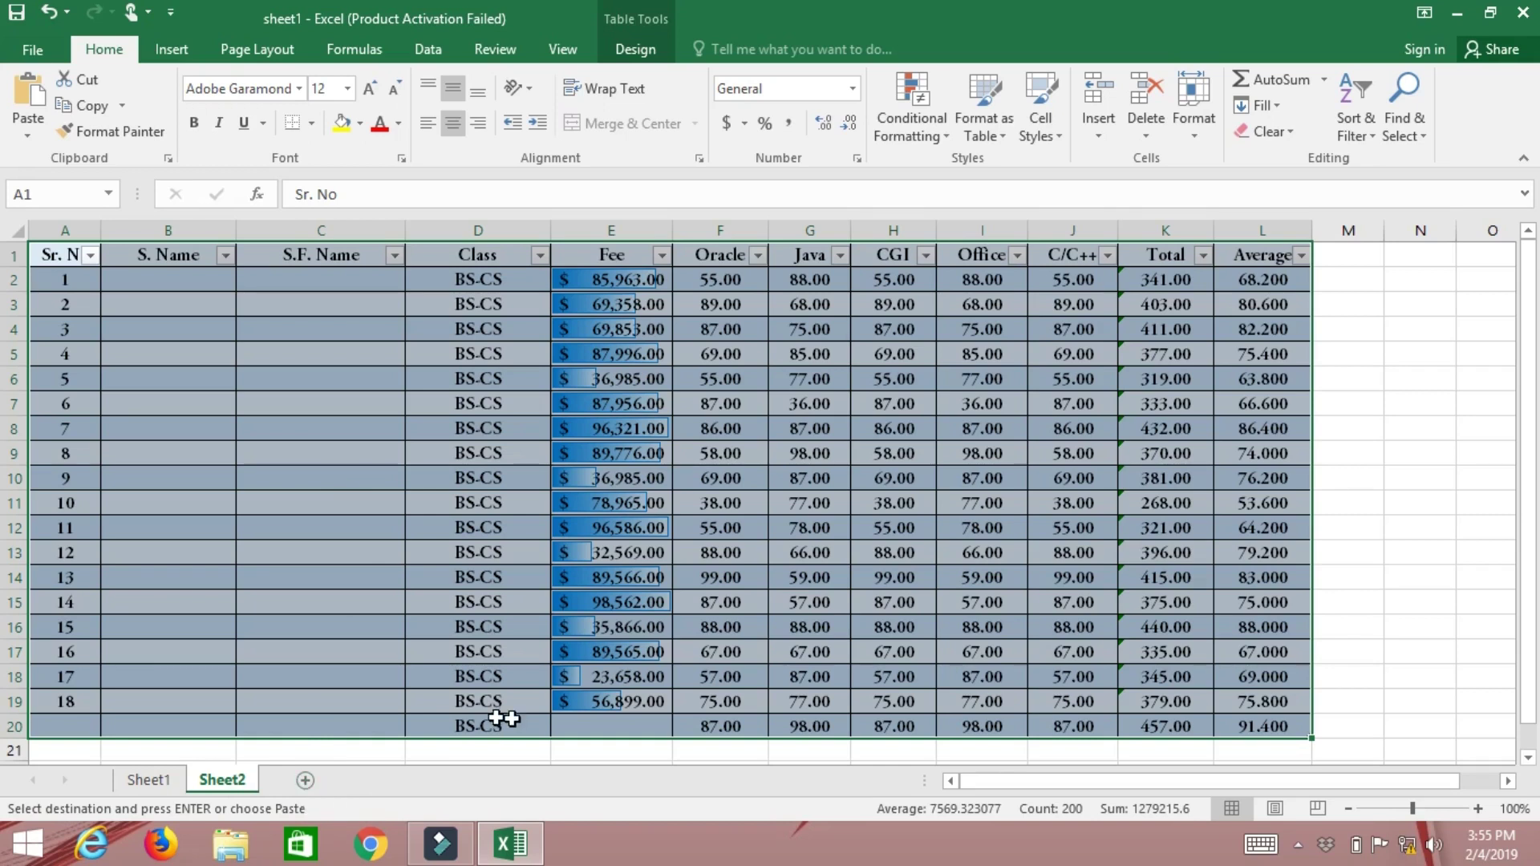
Step: Rename Sheet1 to 'Result Sheet'
left_click(153, 782)
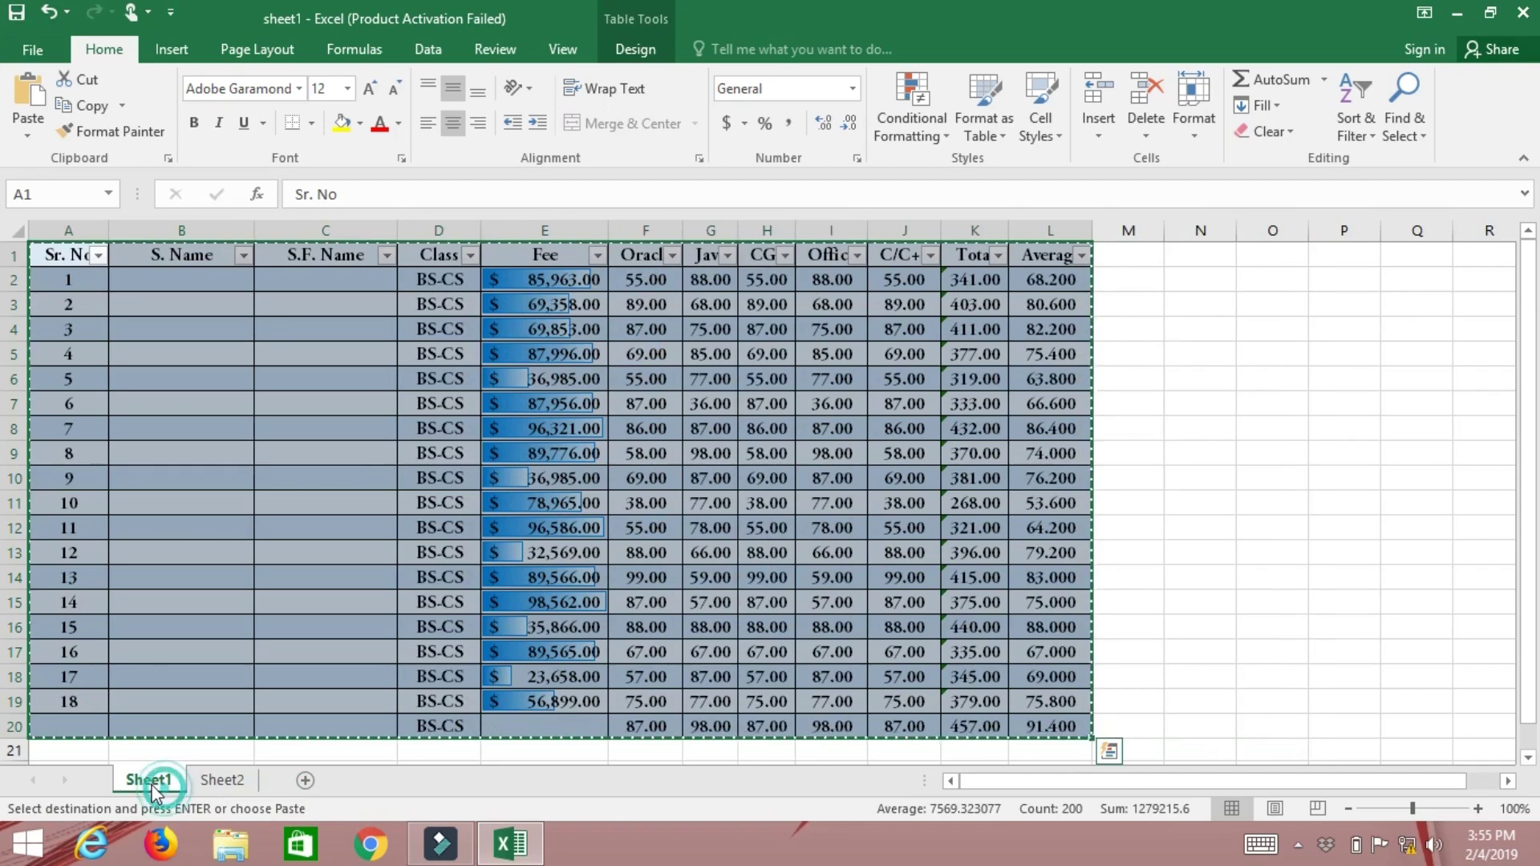
right_click(161, 780)
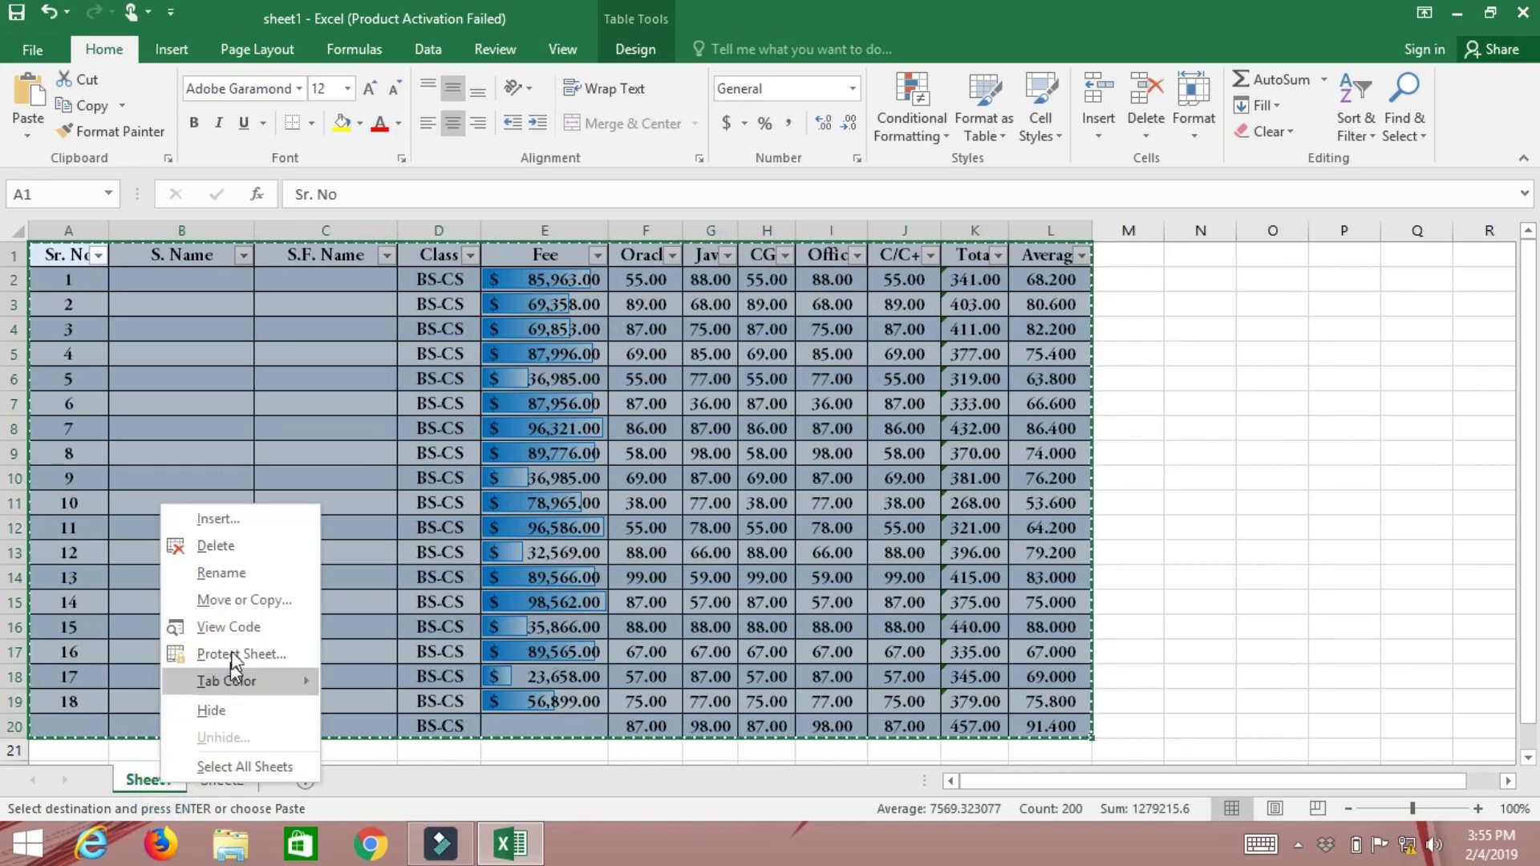
left_click(234, 573)
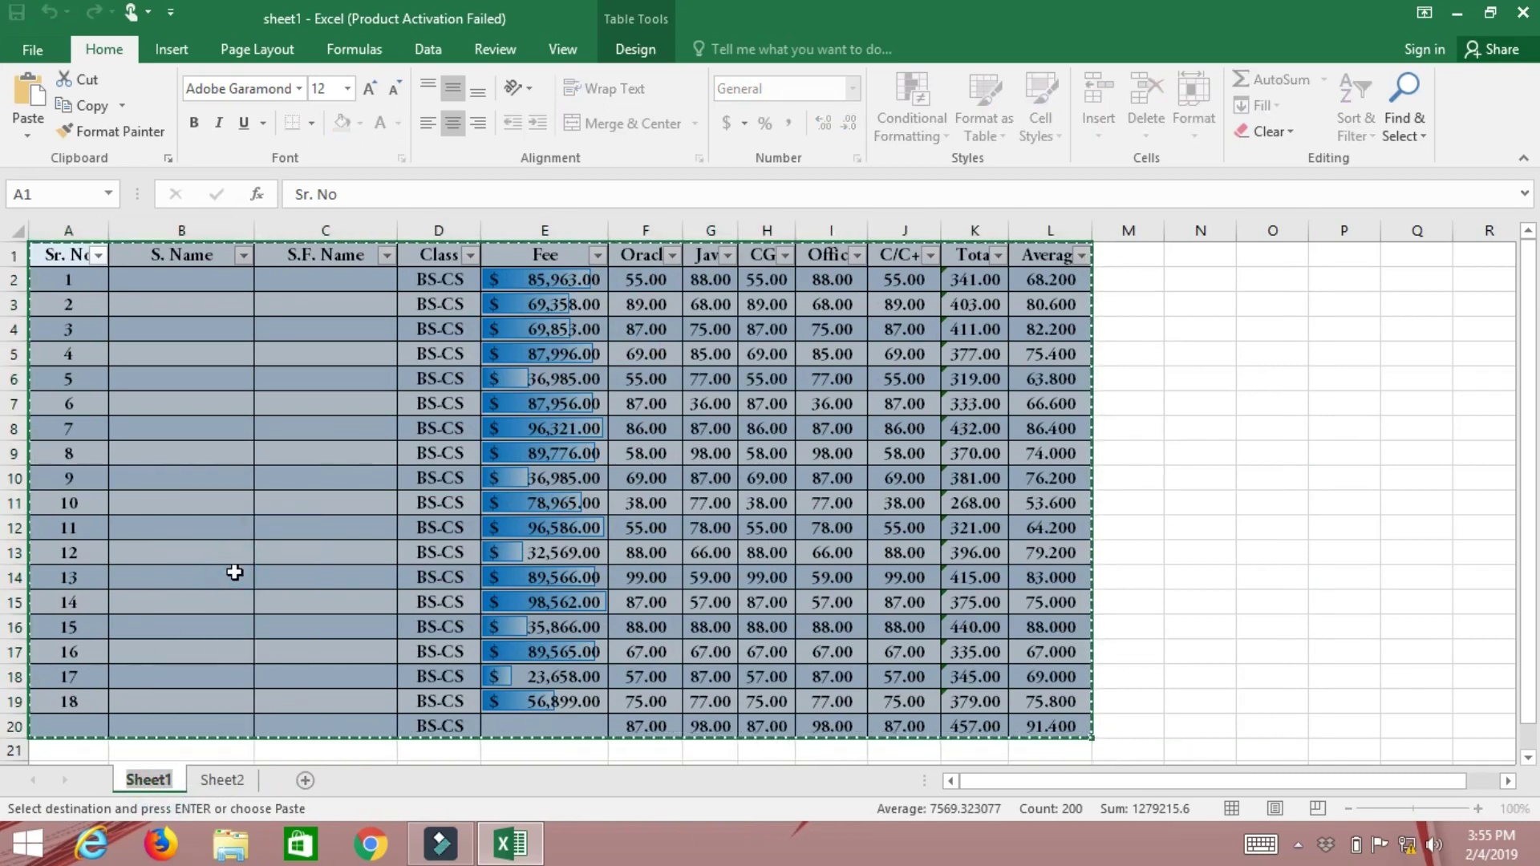
type("Res")
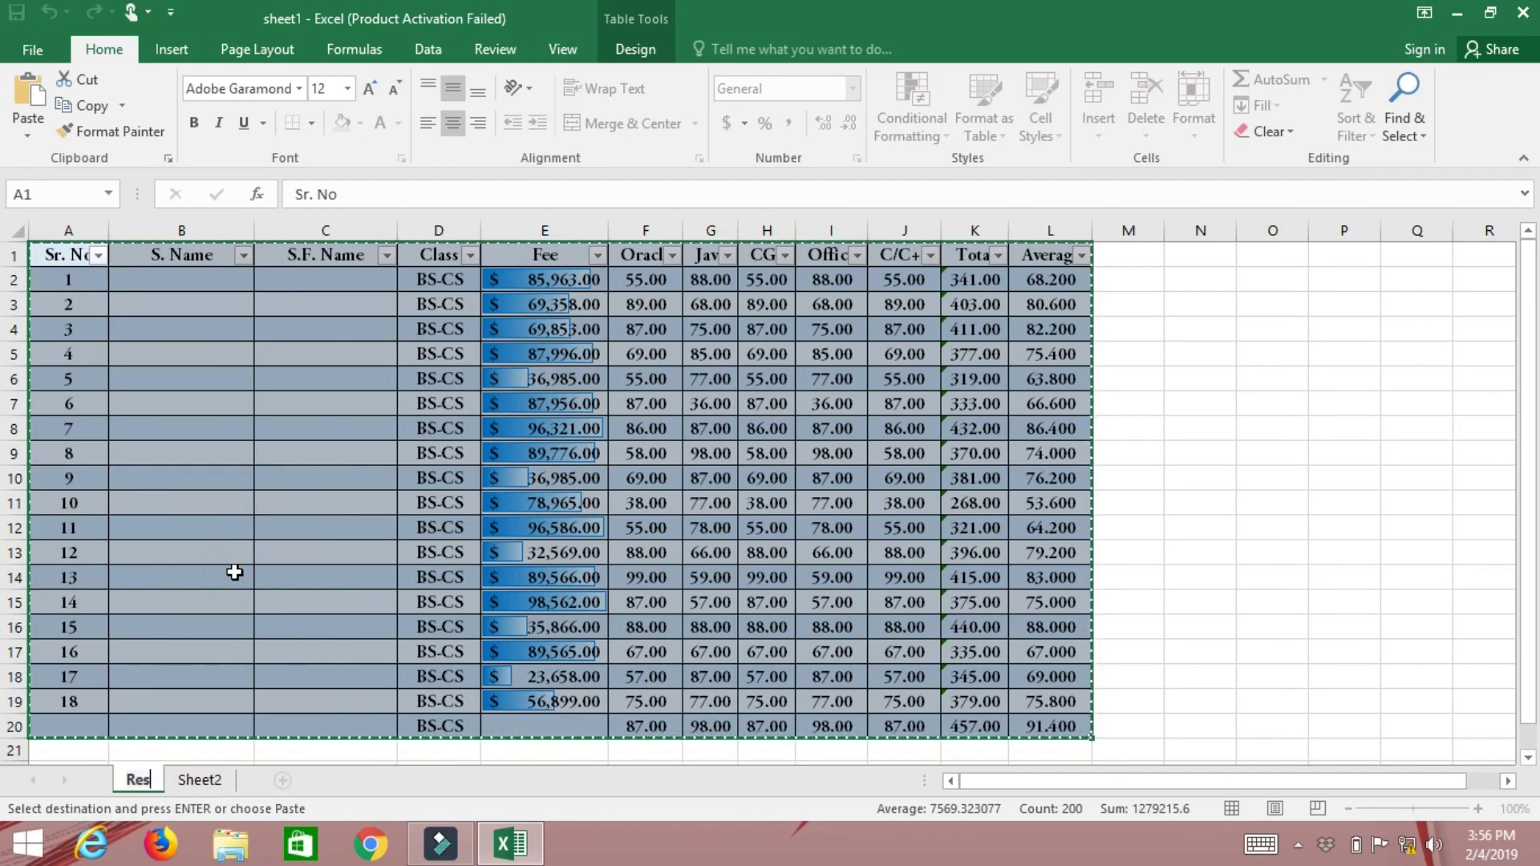
type("ult Sheet")
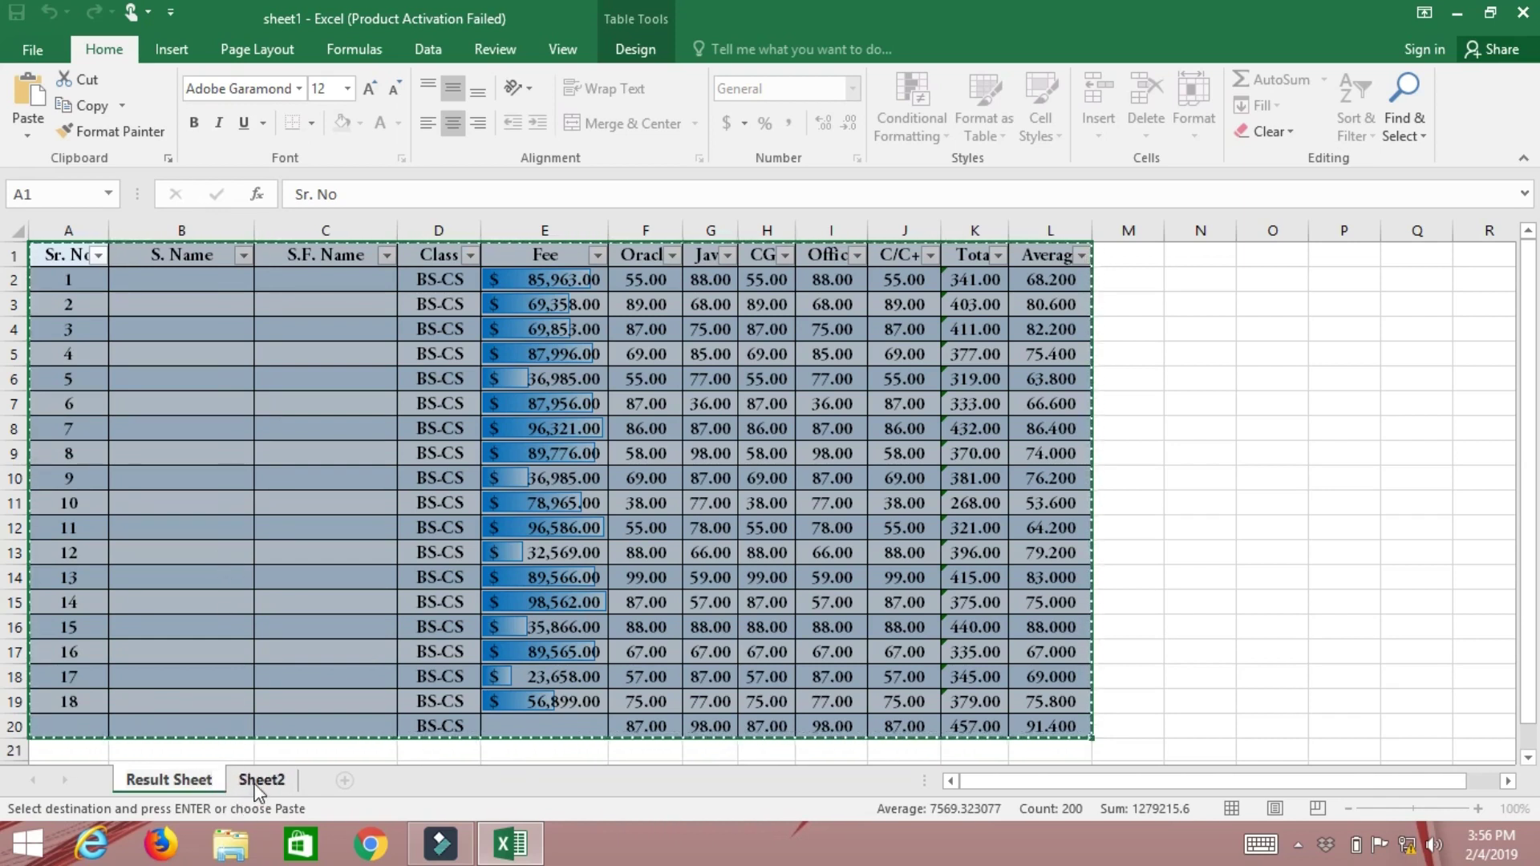
Step: Rename Sheet2 to 'Result Sheet With Grade'
left_click(261, 781)
right_click(261, 781)
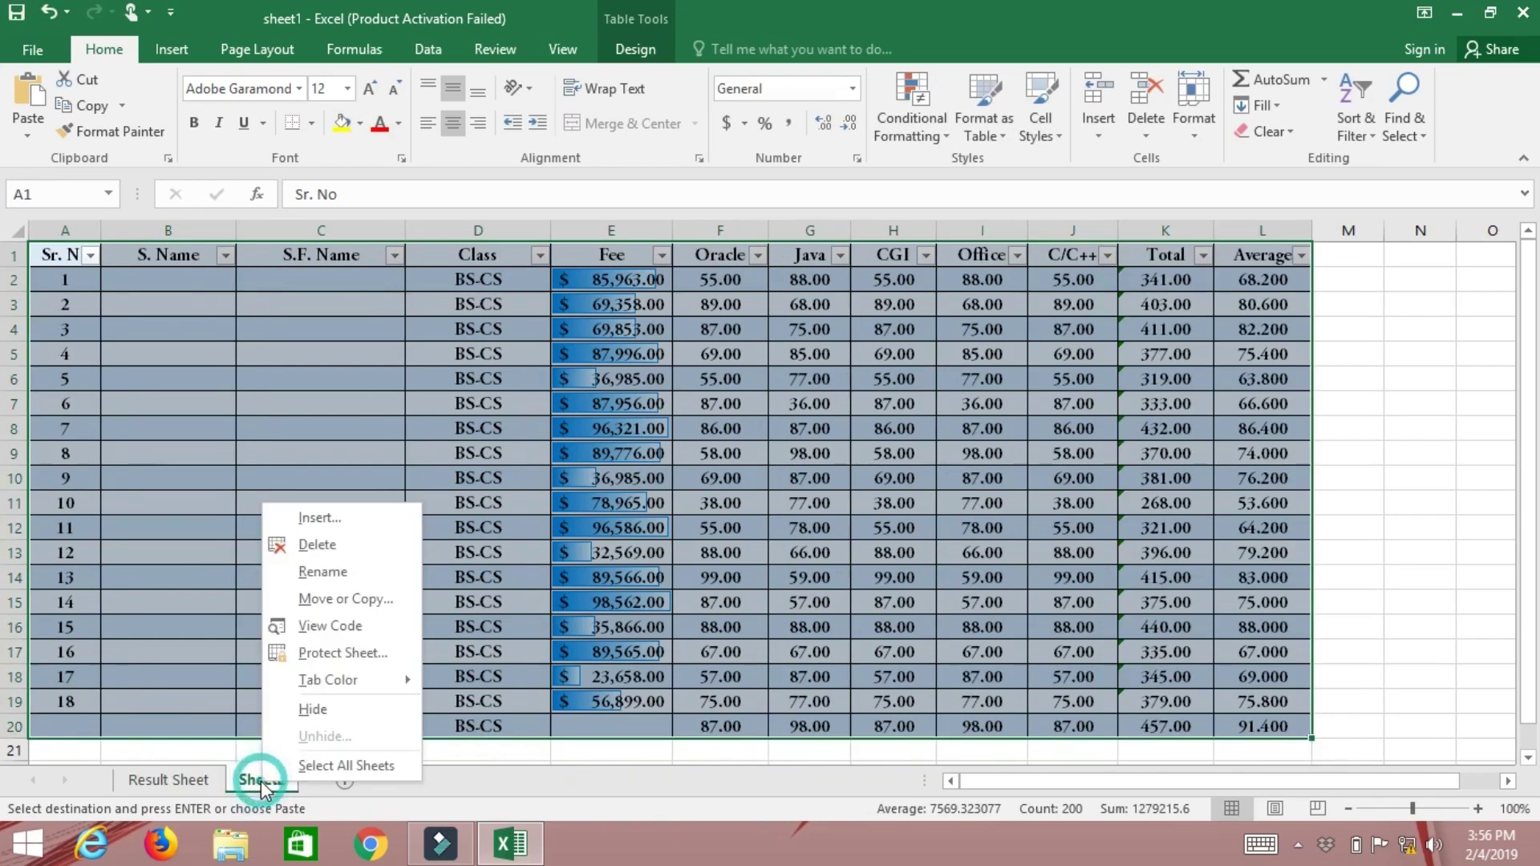
left_click(323, 574)
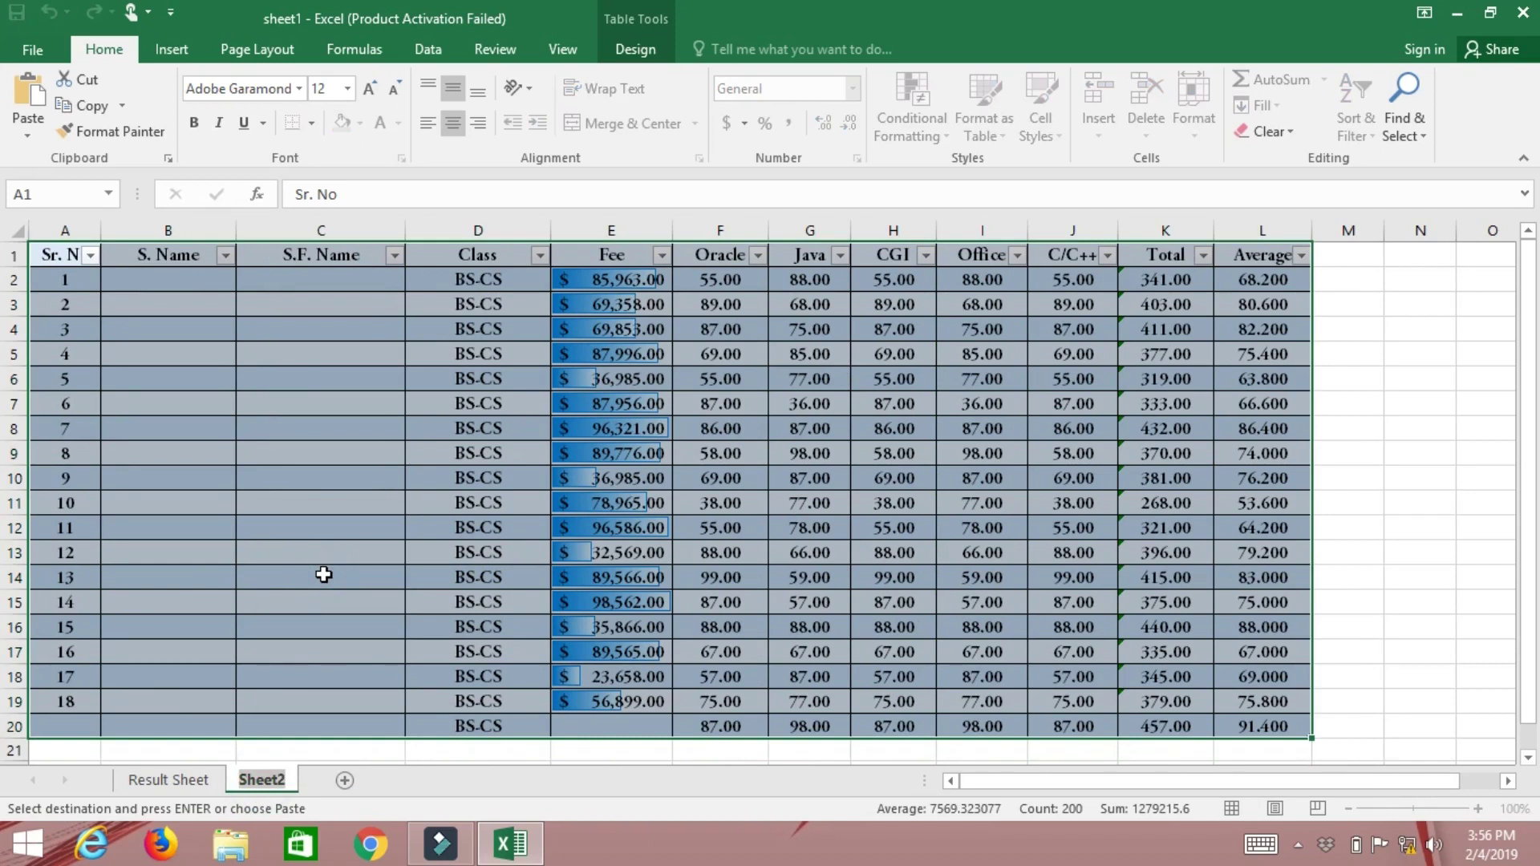
type("Result Sheet With Grade")
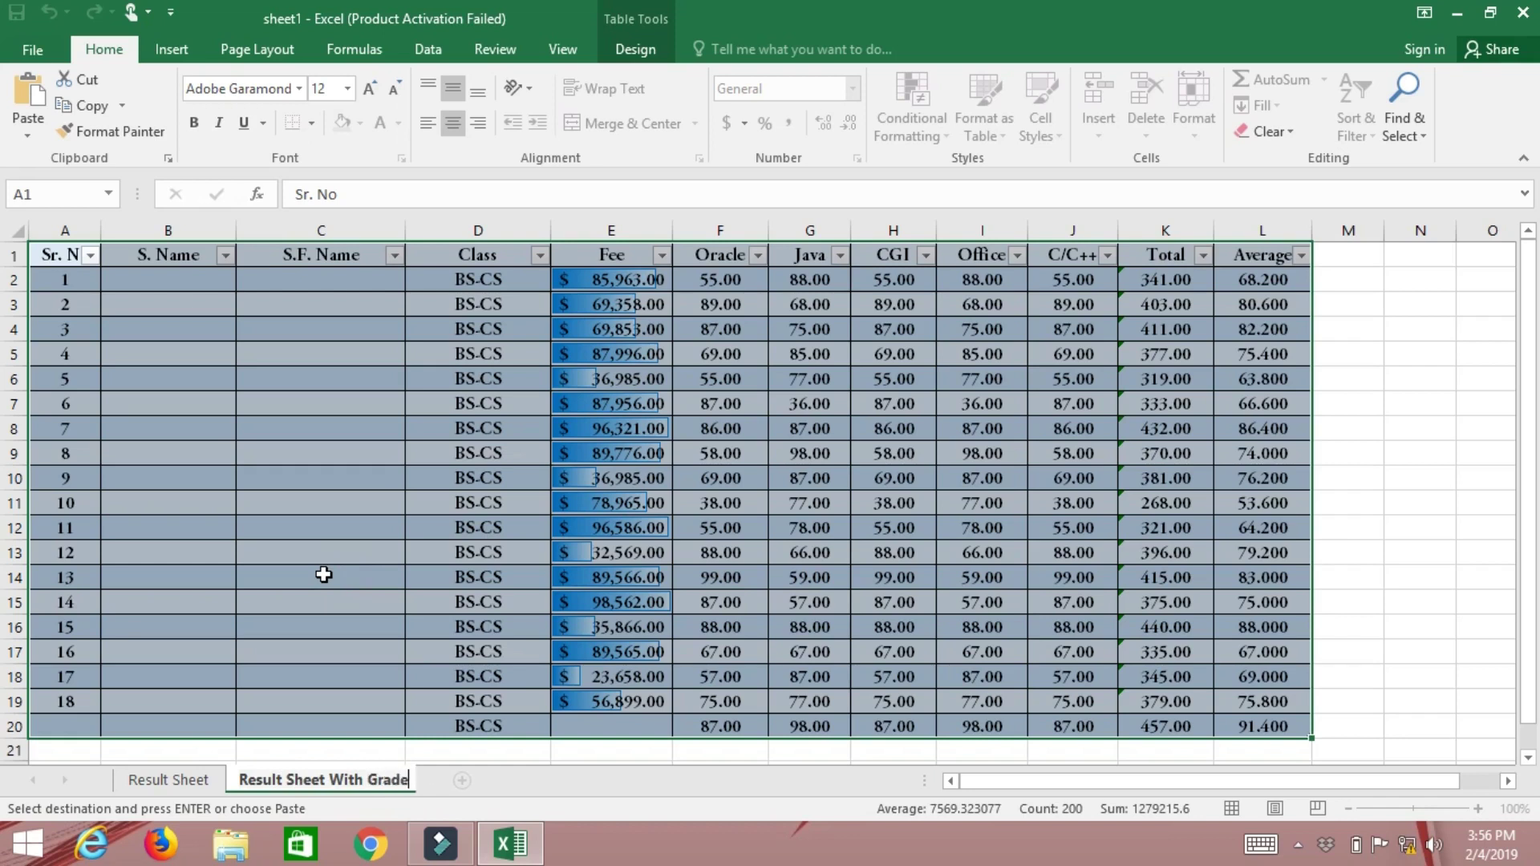
left_click(315, 623)
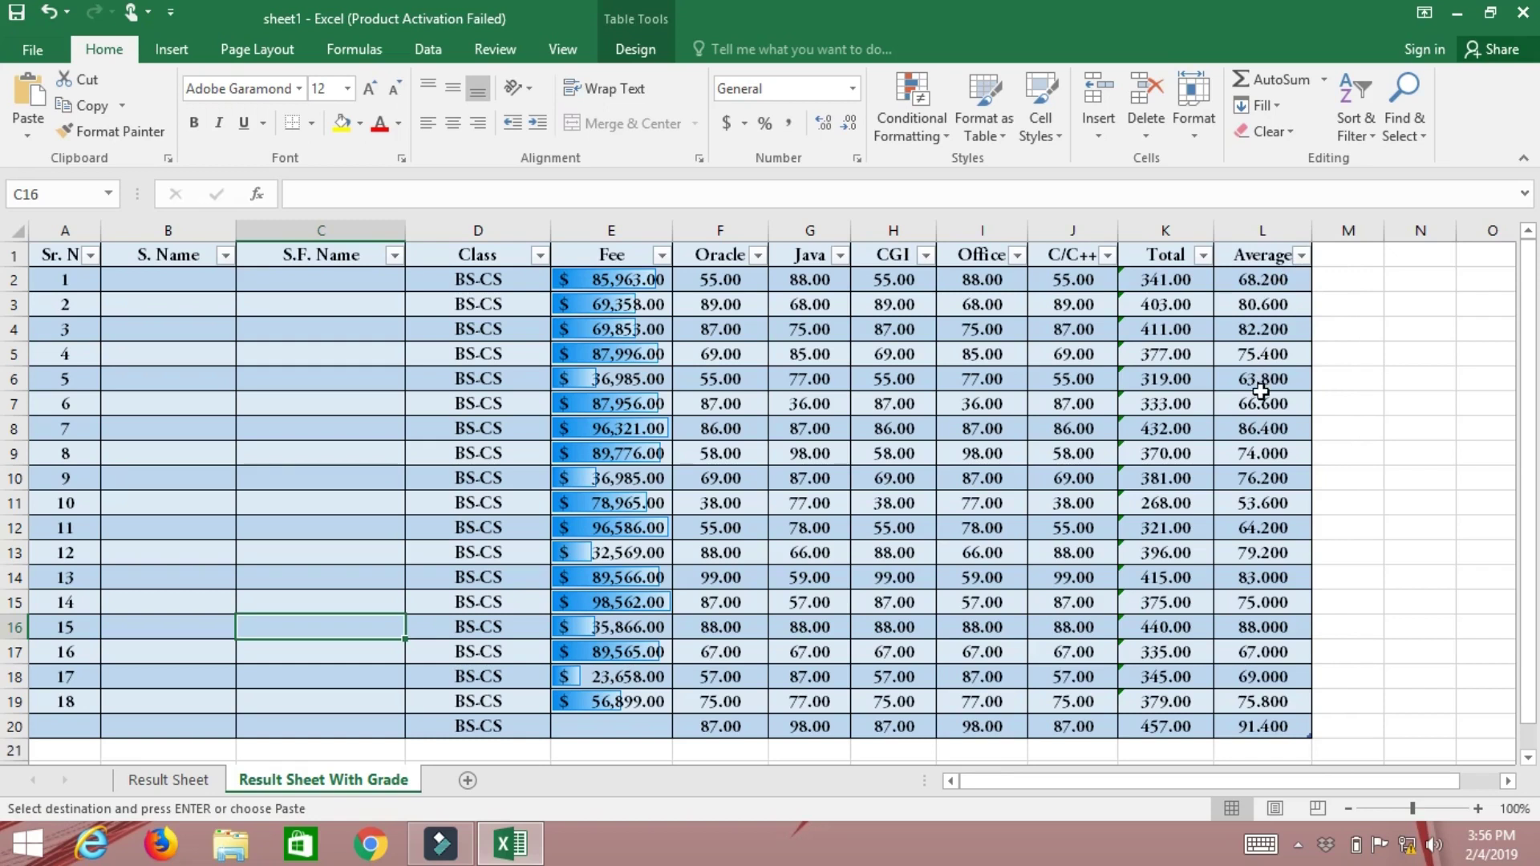
left_click(1363, 255)
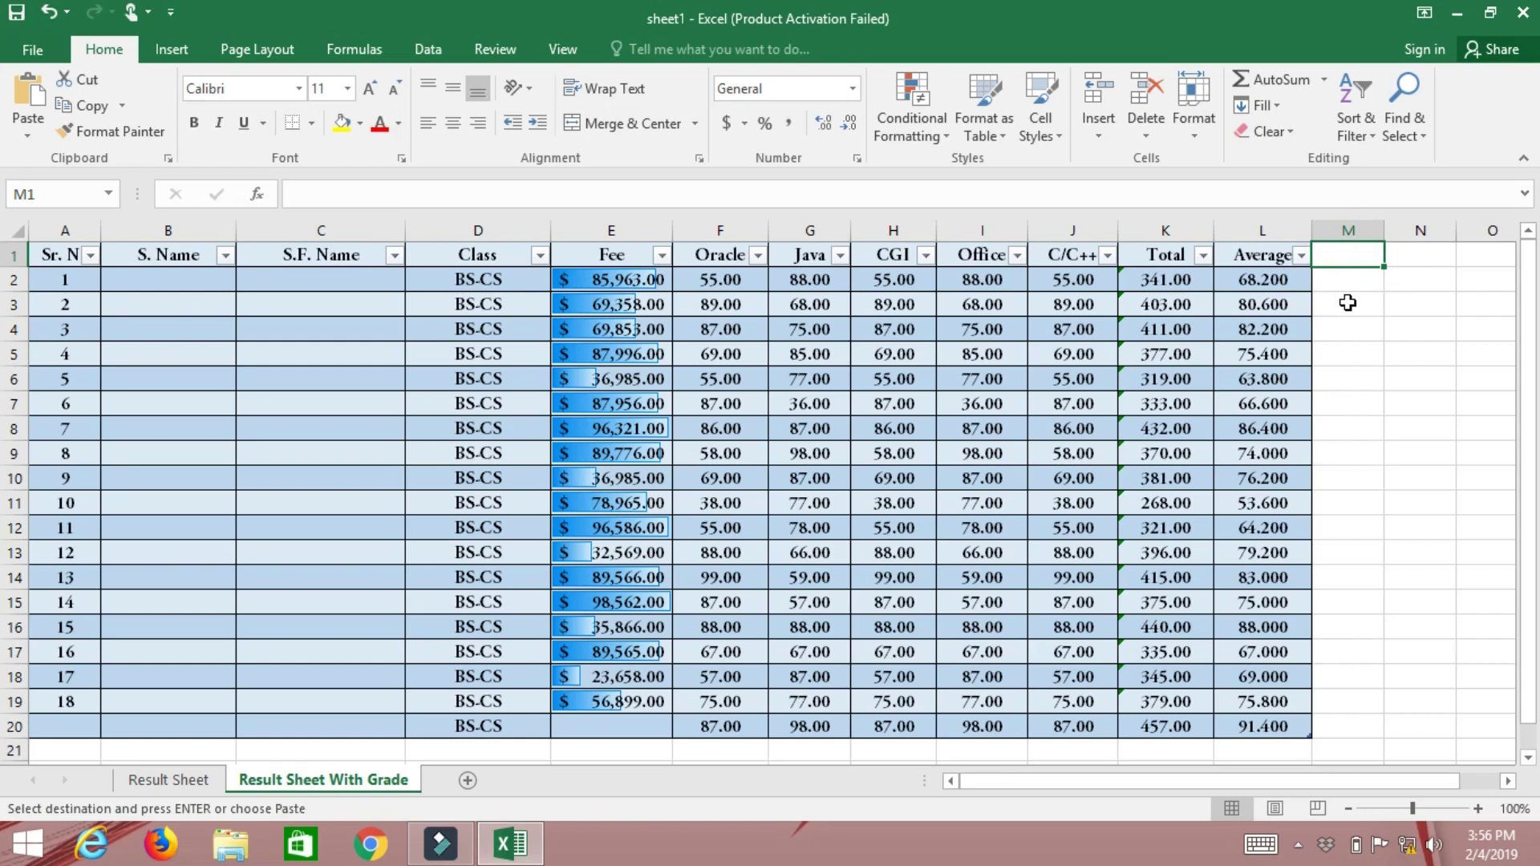
type("Grade")
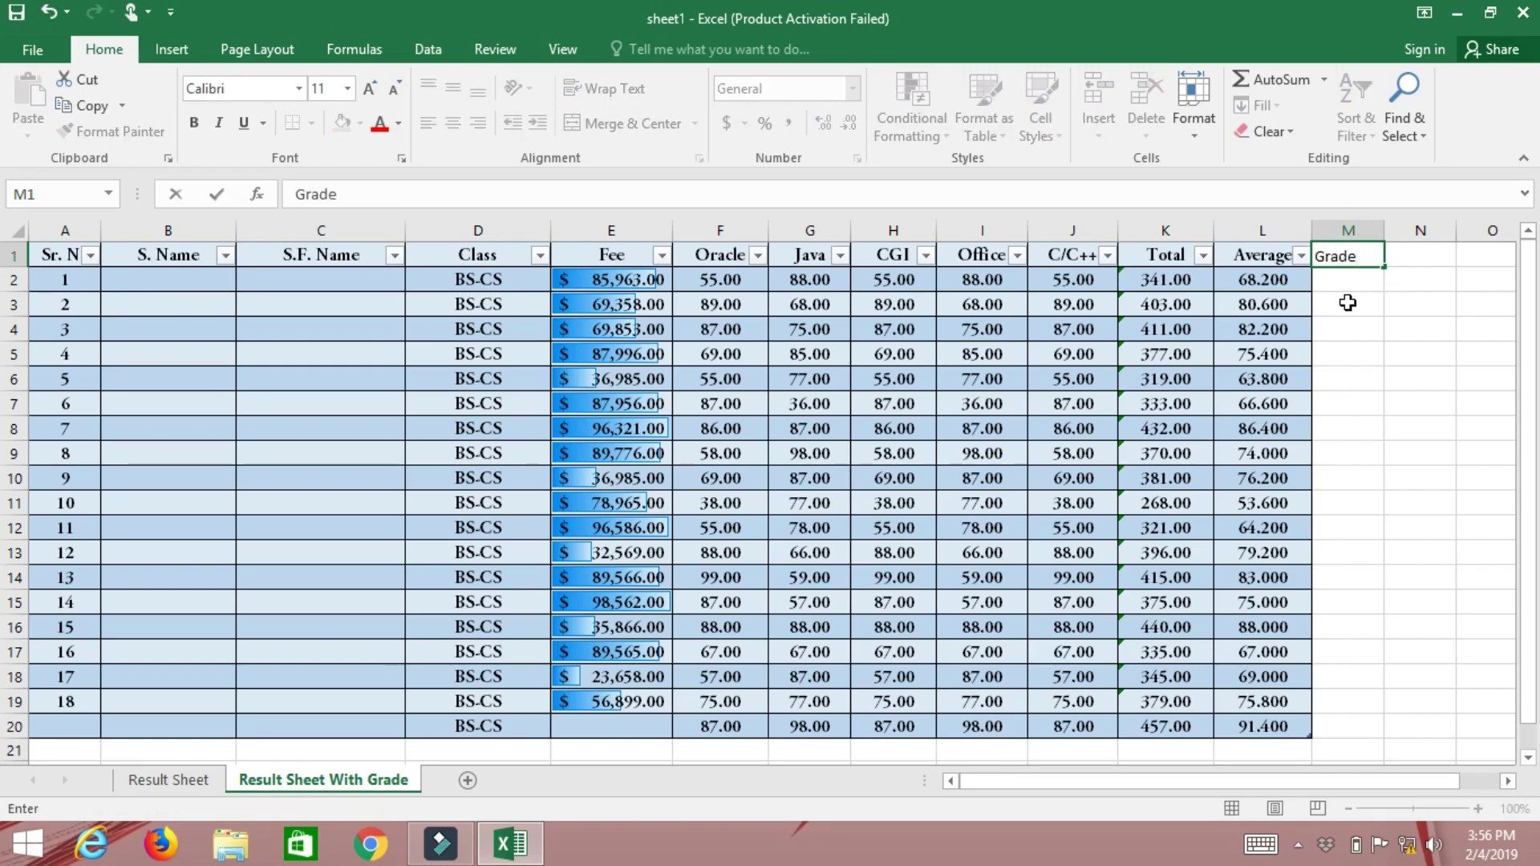
left_click(1327, 329)
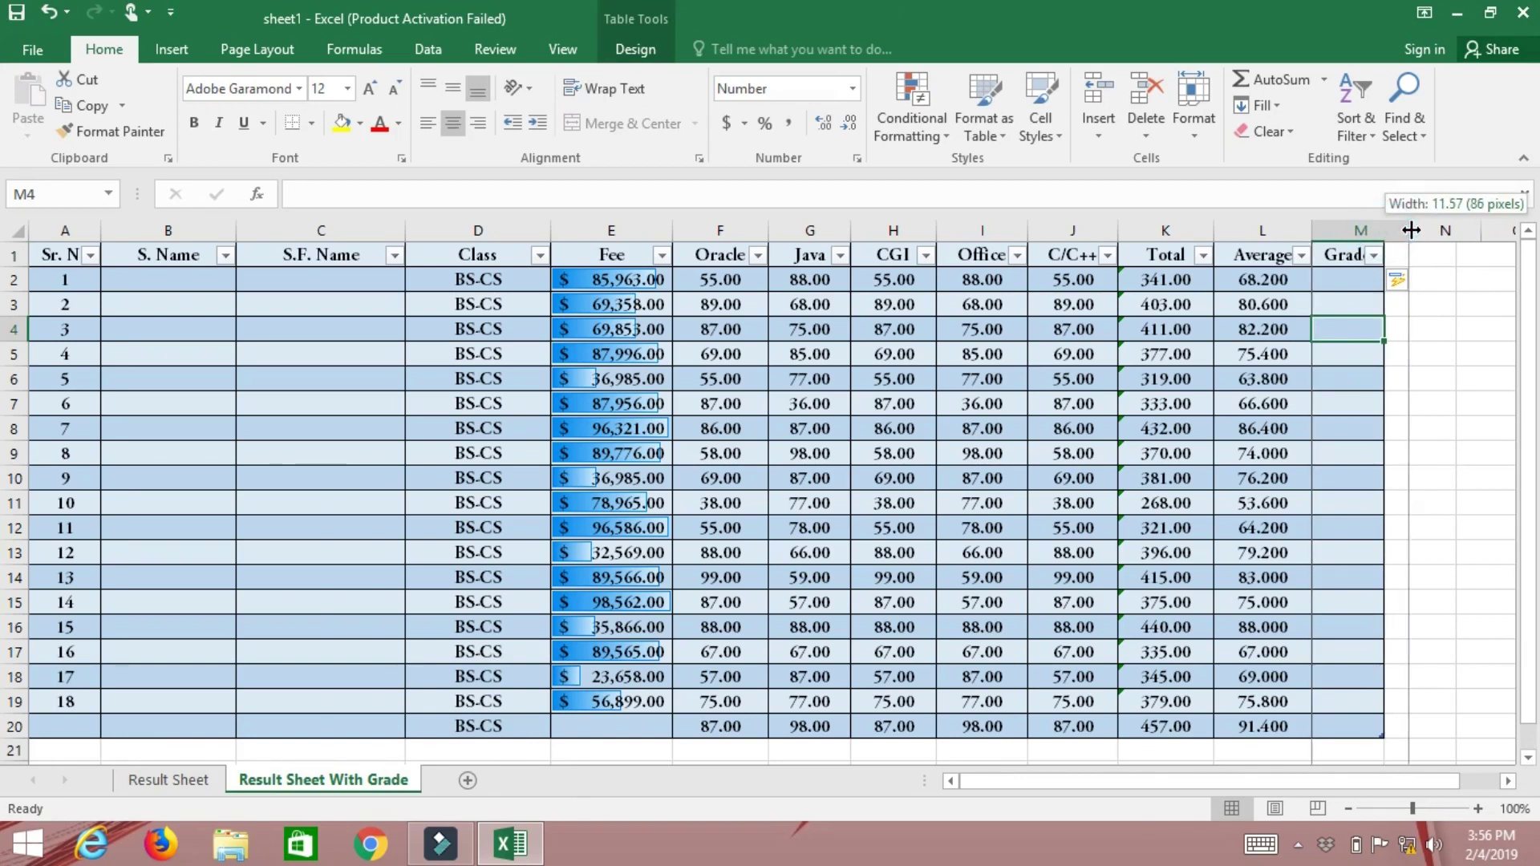
left_click_drag(1383, 230, 1409, 230)
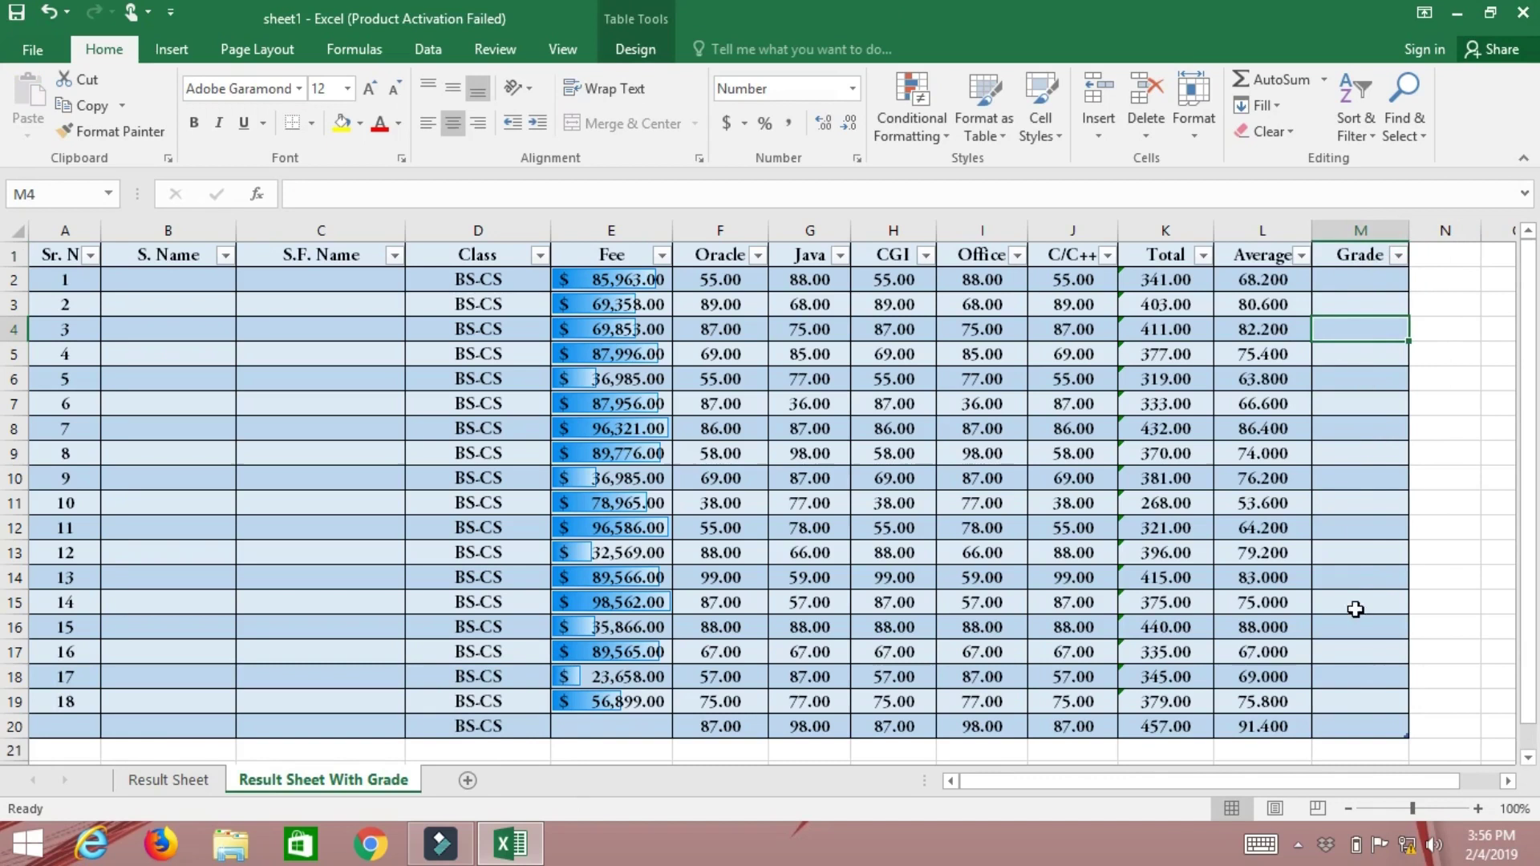
left_click(1341, 286)
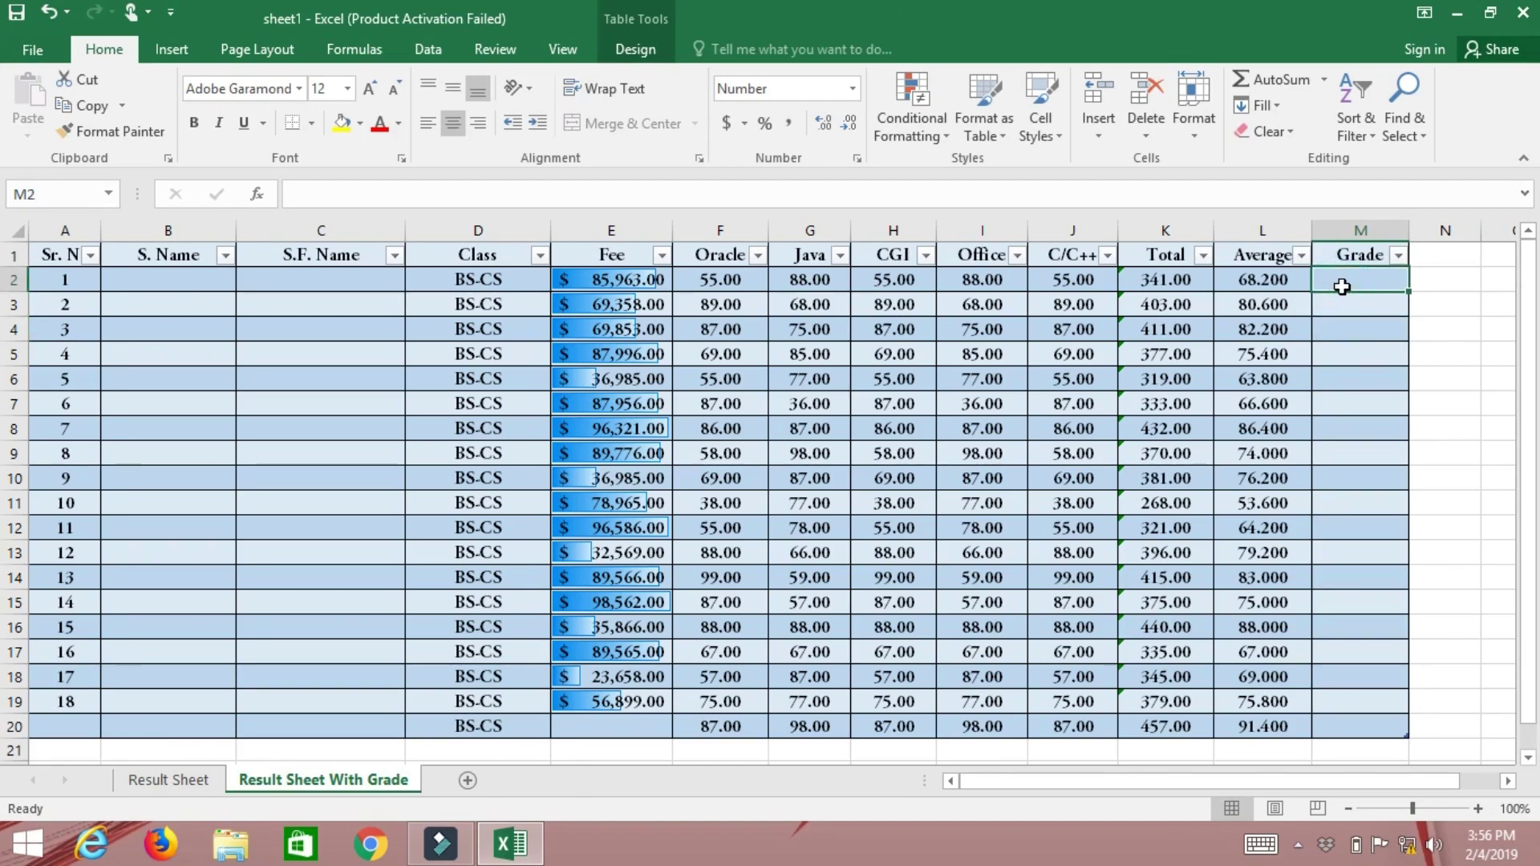
Step: Enter a nested IF in M2: A at 85, B at 75, C at 65, else Pass/Fail on F2≥55
type("=if")
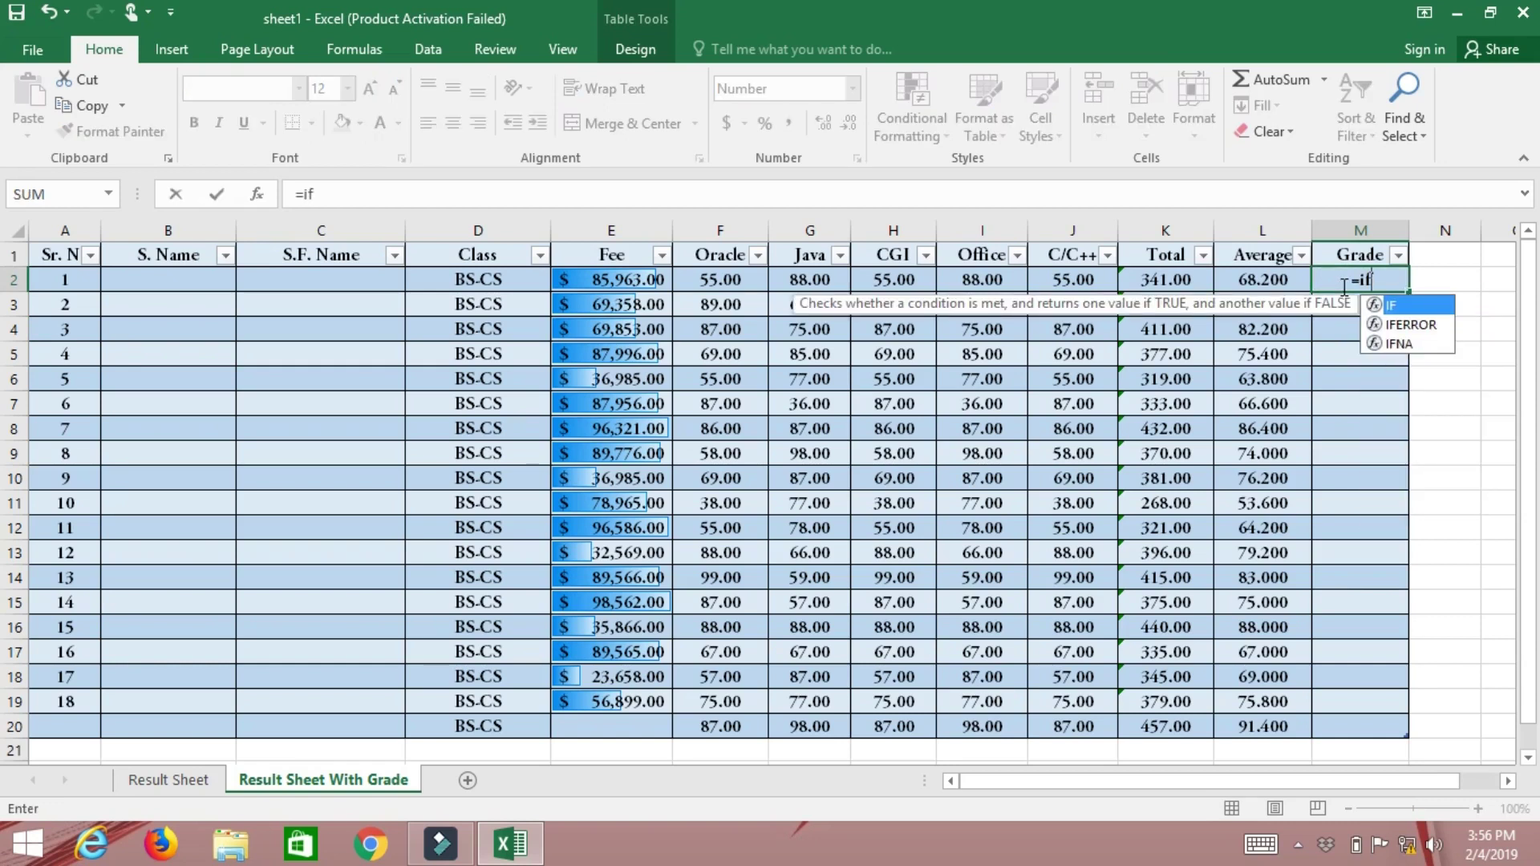
type("(")
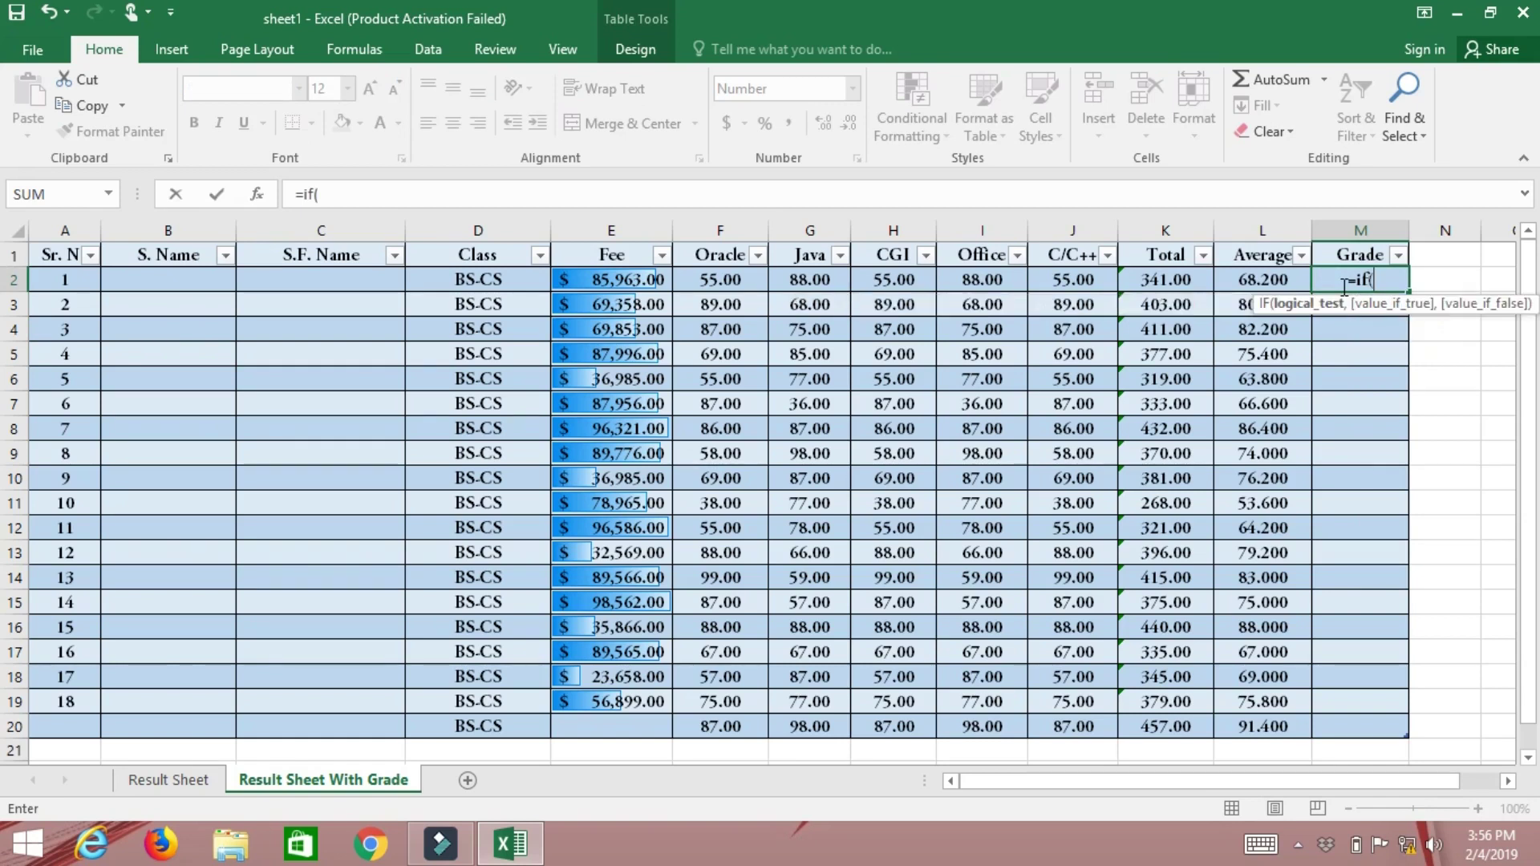
type("l")
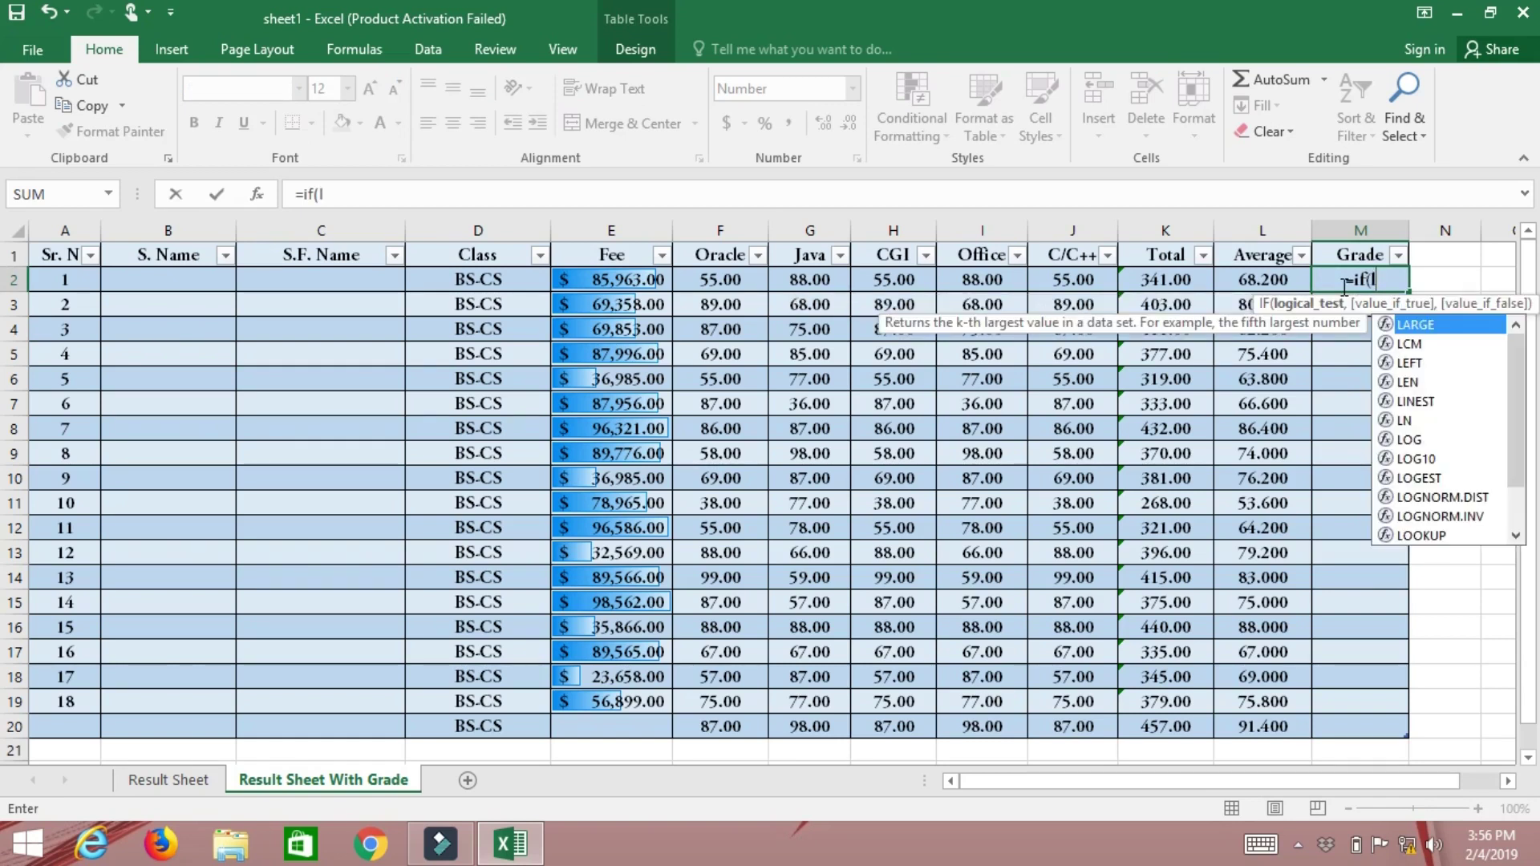
type("2>=")
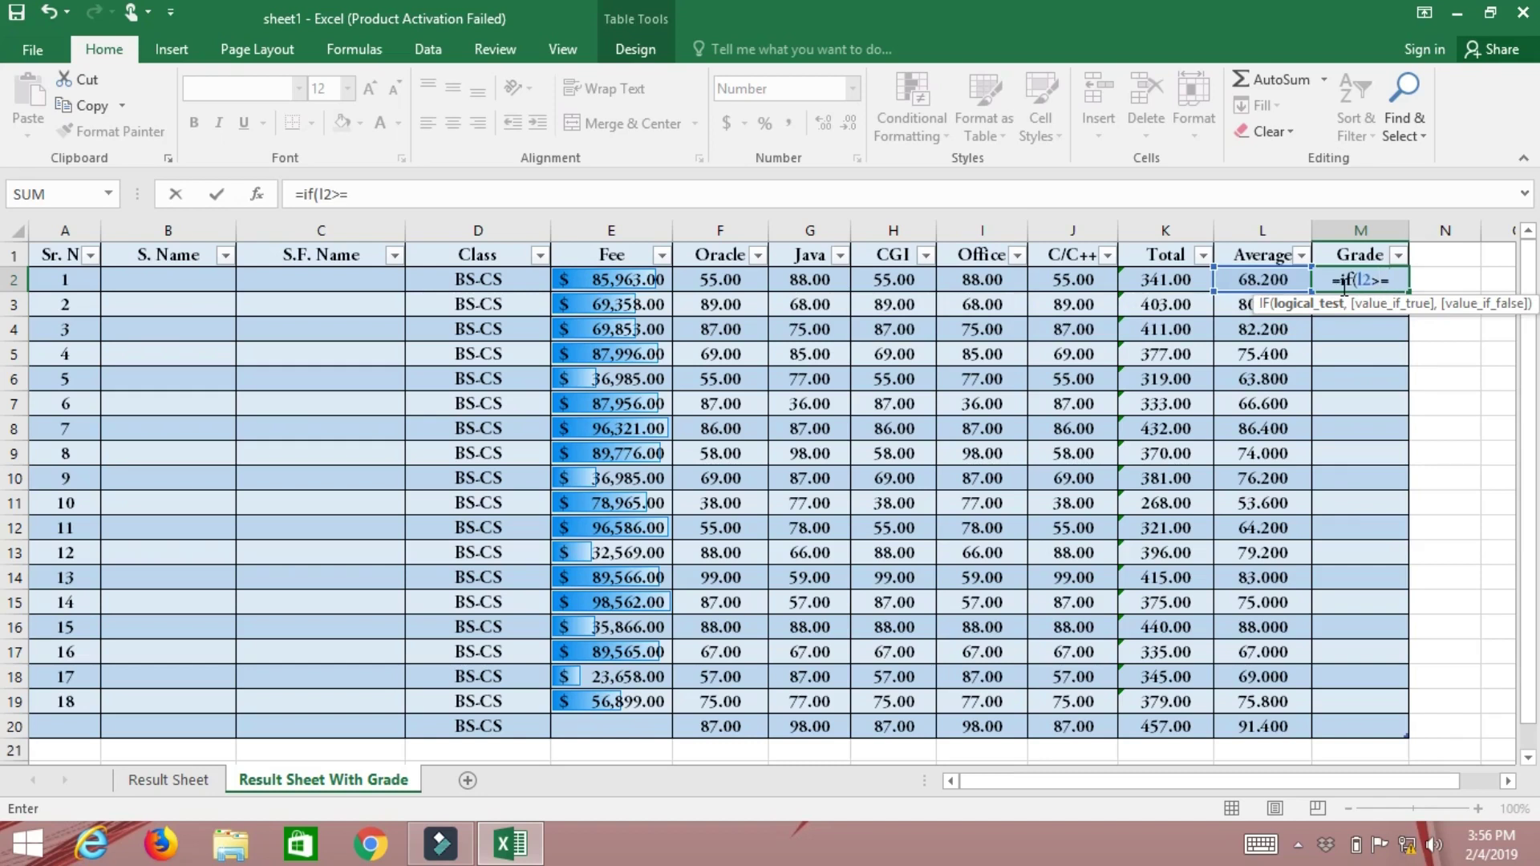
type("85")
type(",\"")
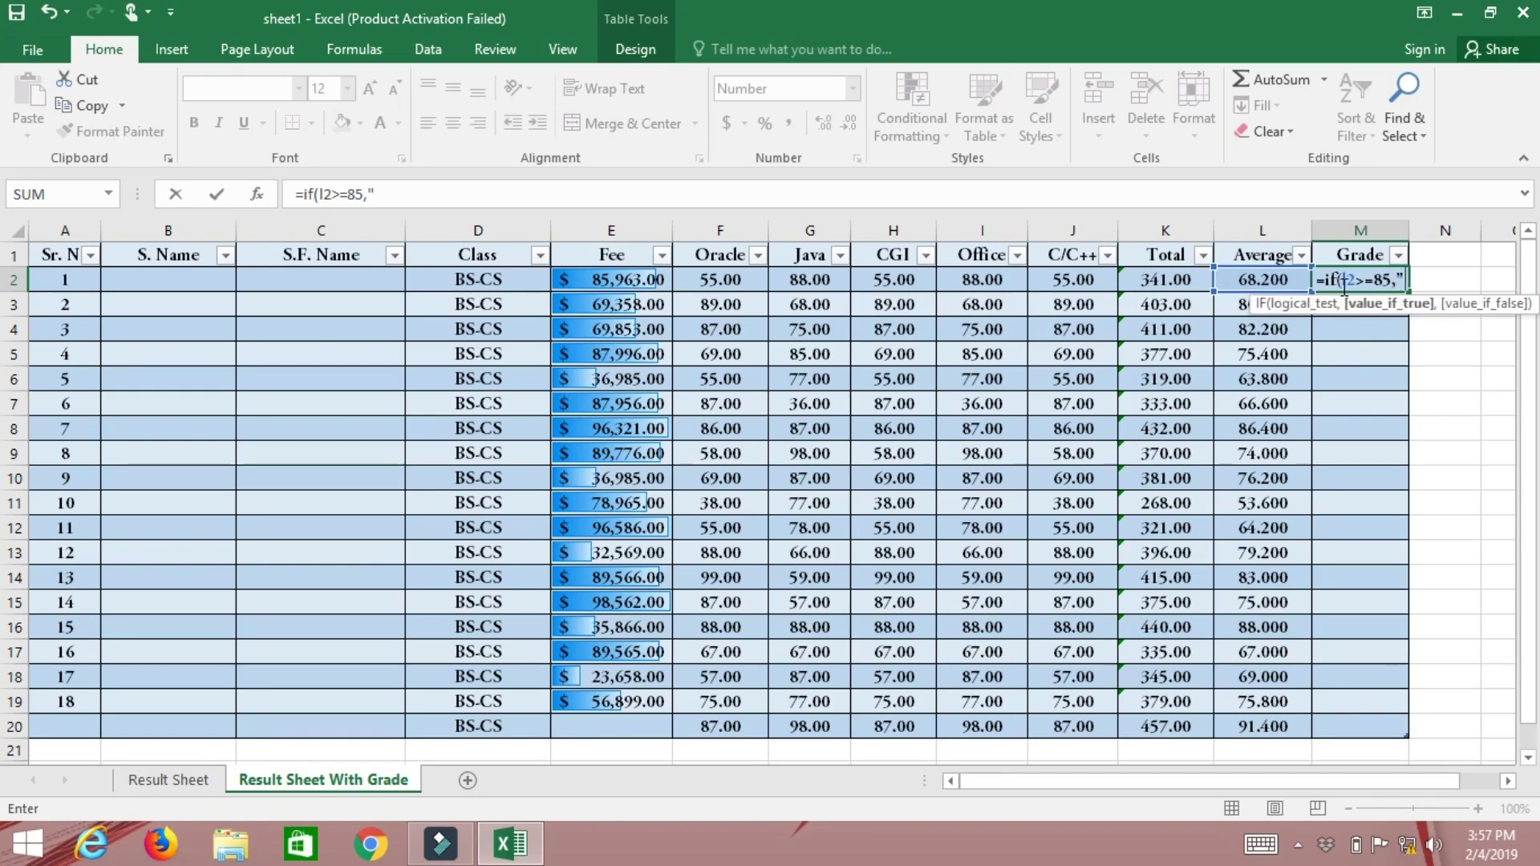
type("A\", if")
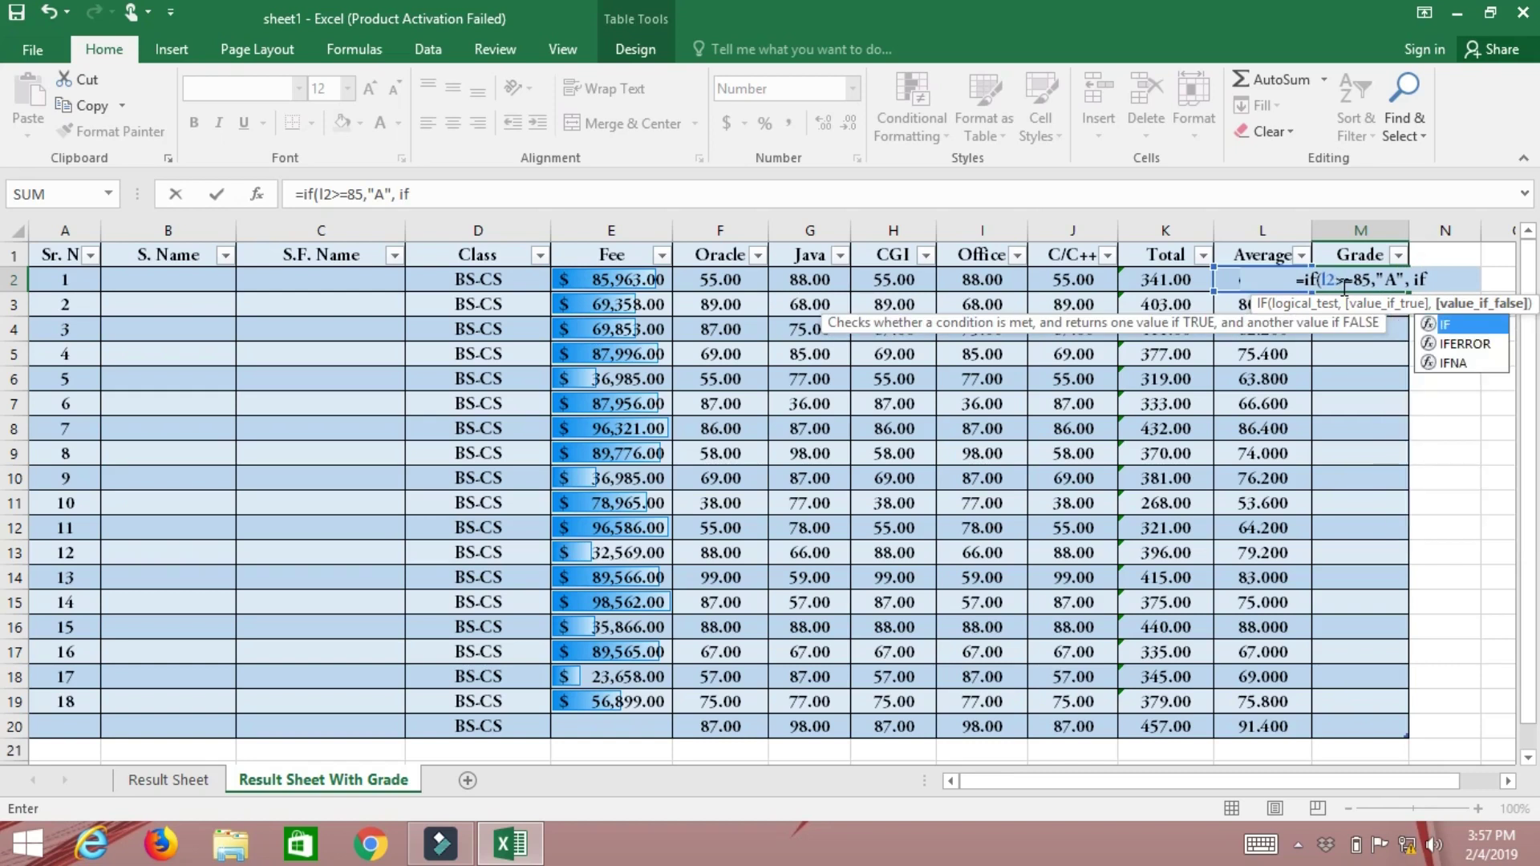
type("(I2")
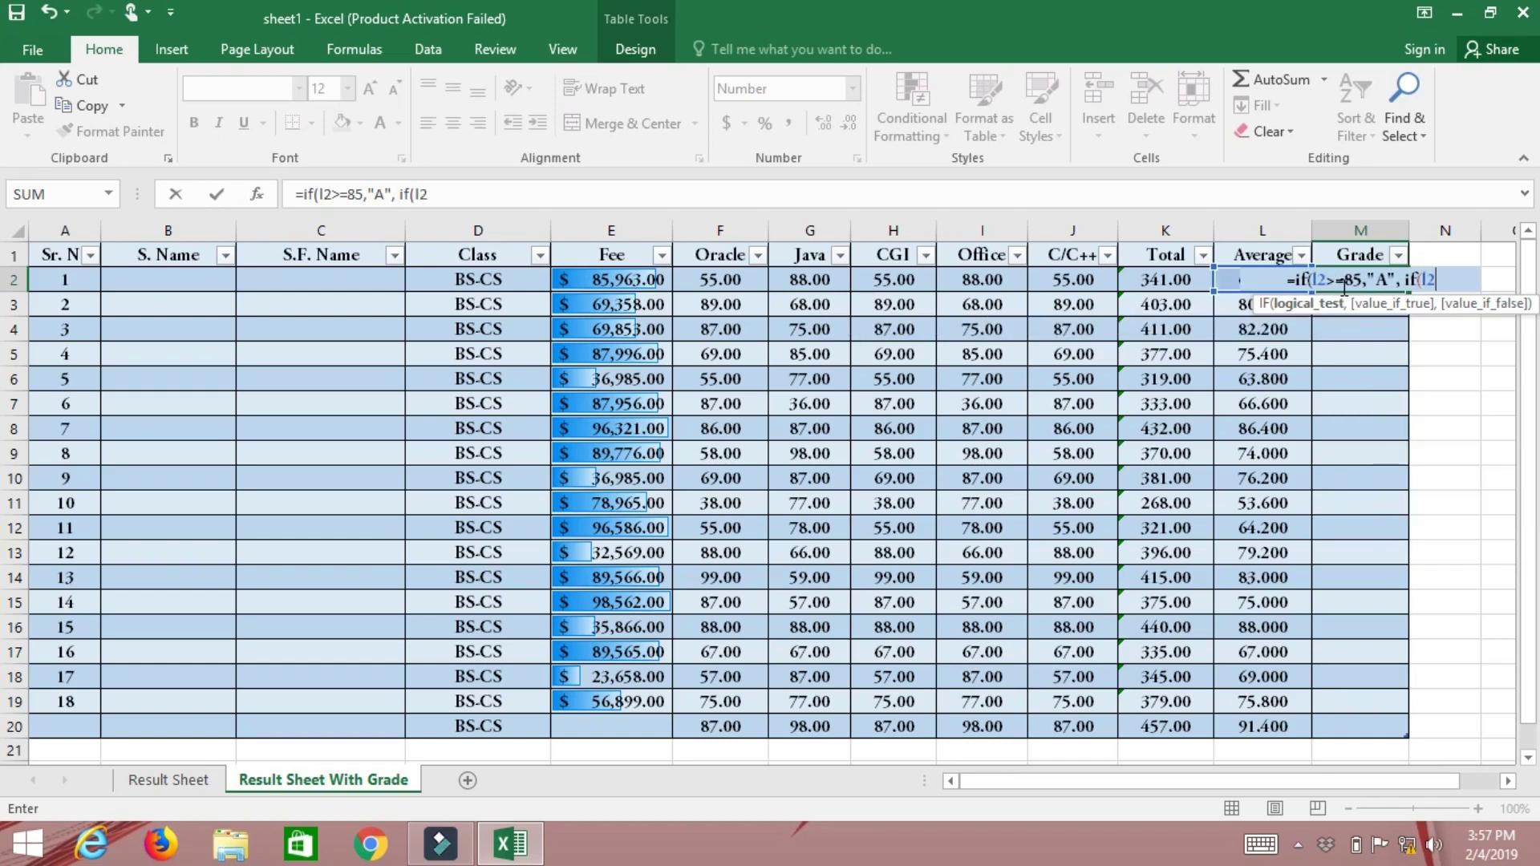
type(" >=")
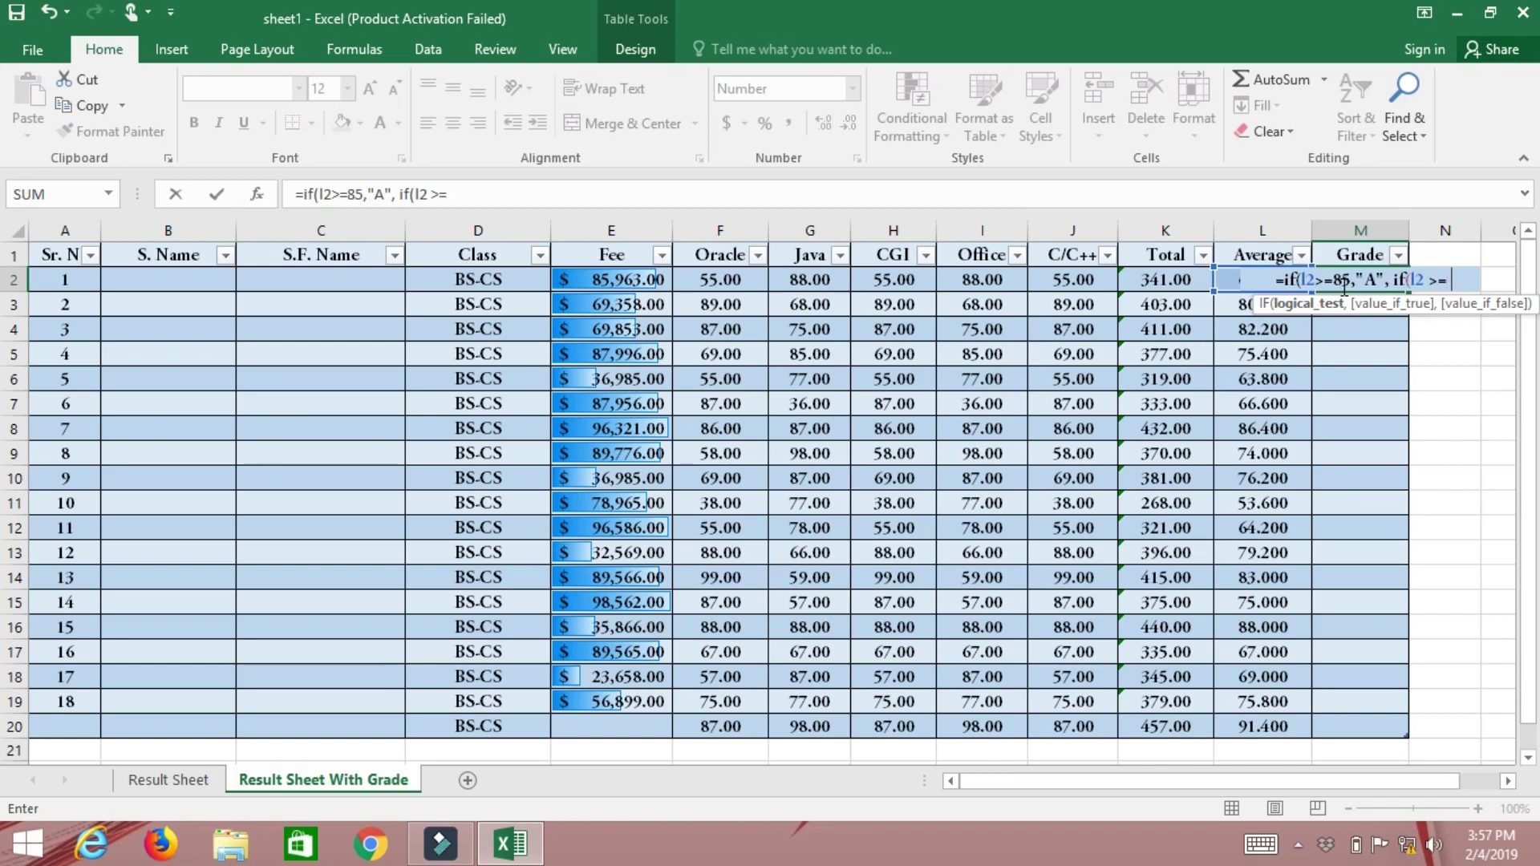
type(" 75")
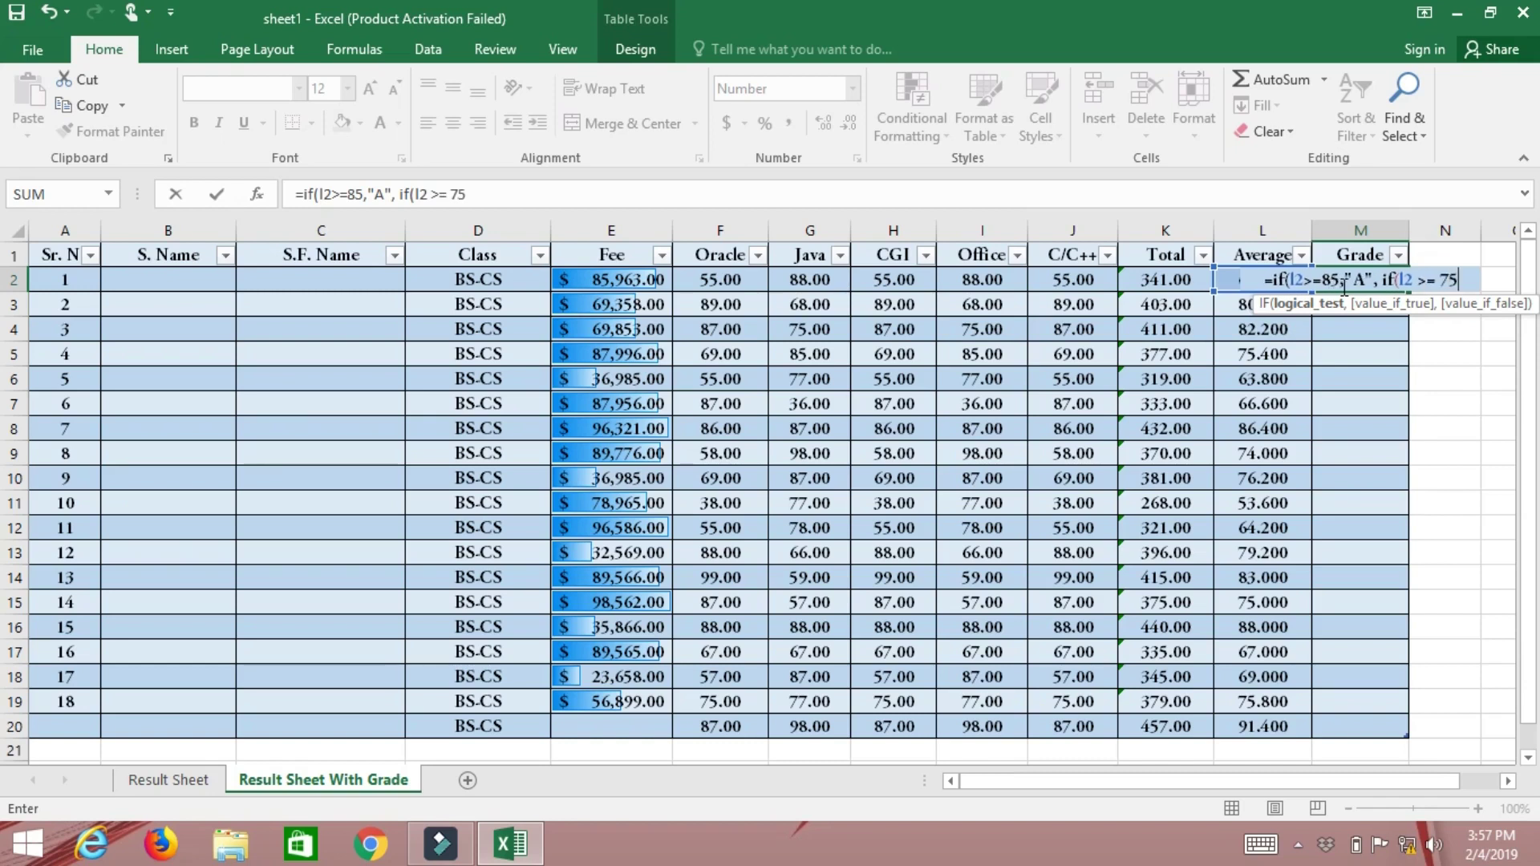
type(",\"")
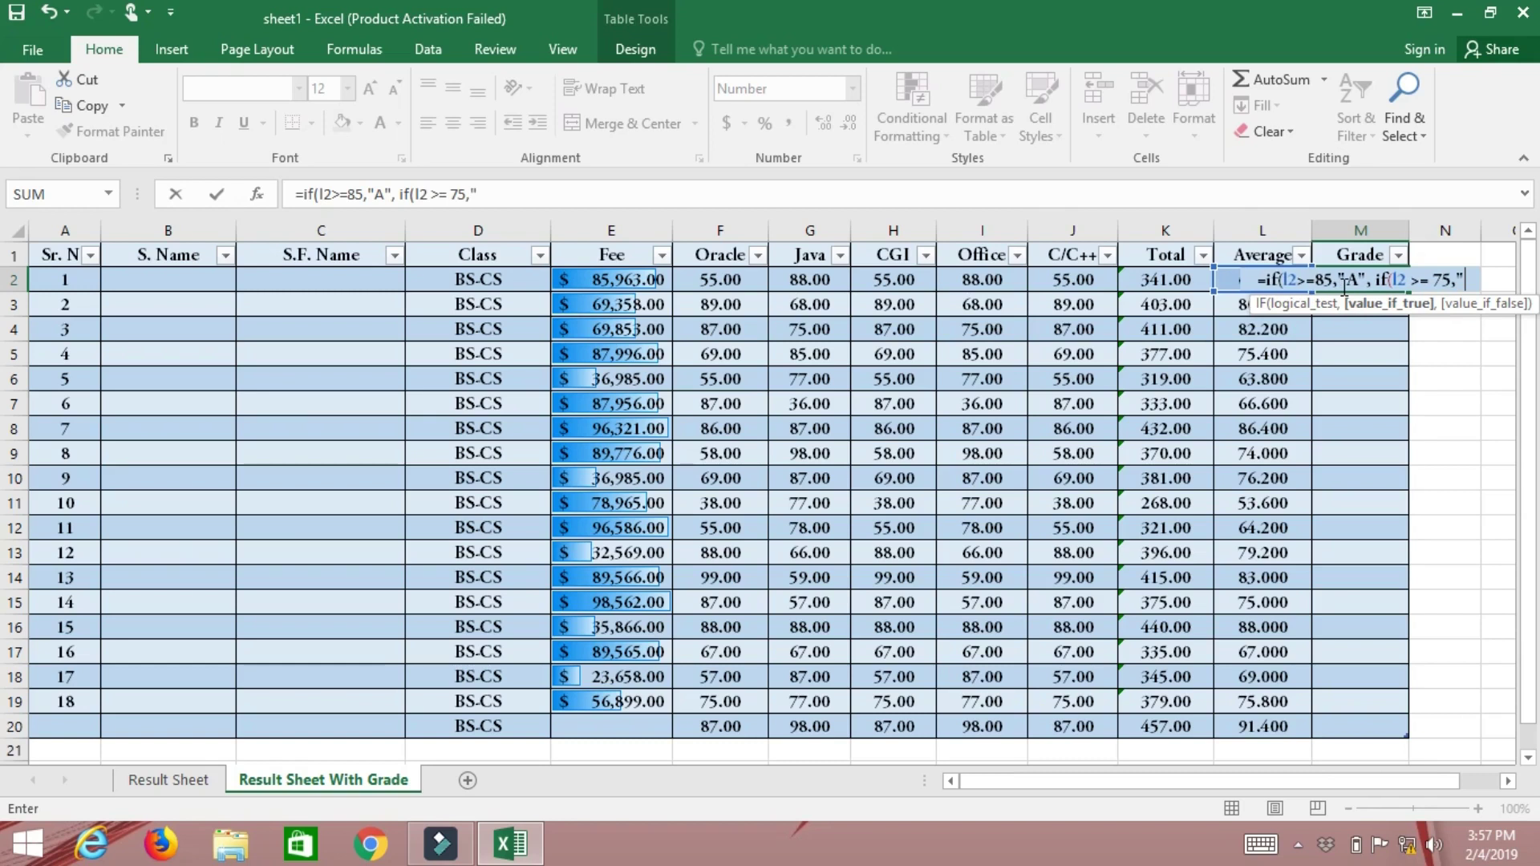
type("B\",")
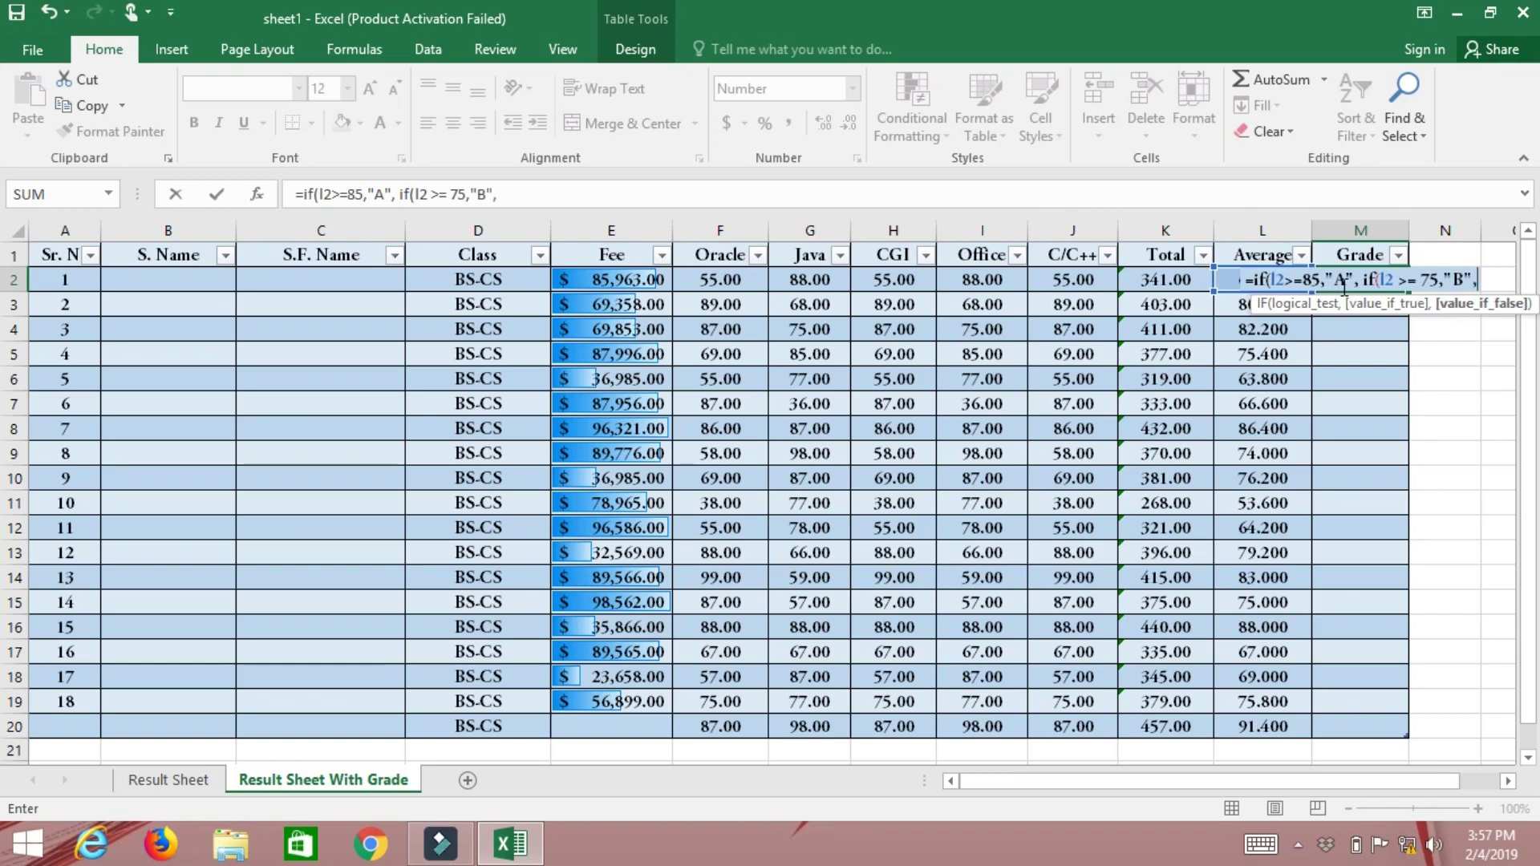
type(" i")
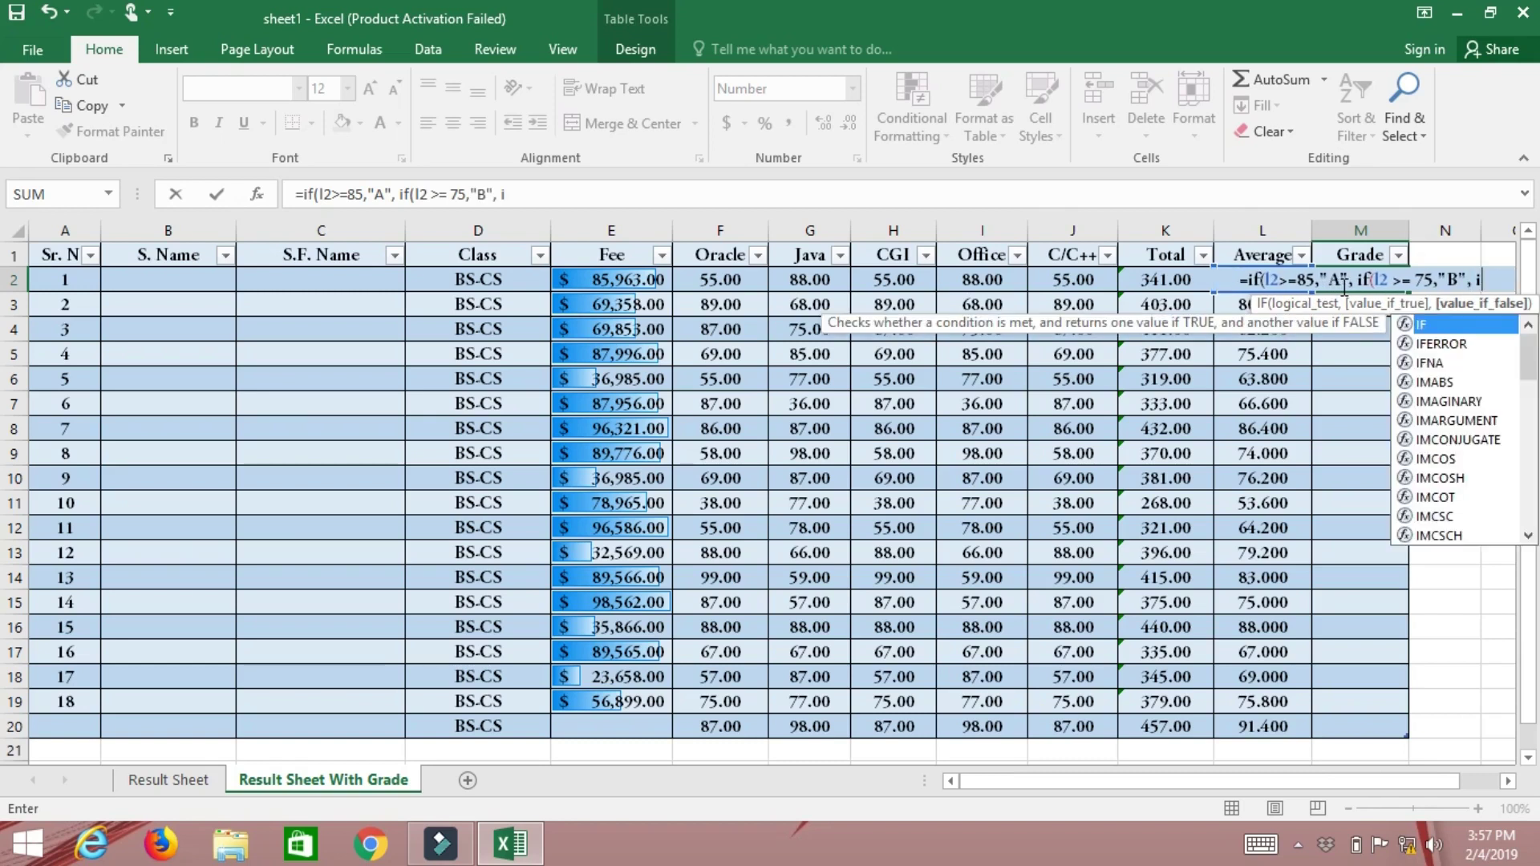
type("f(")
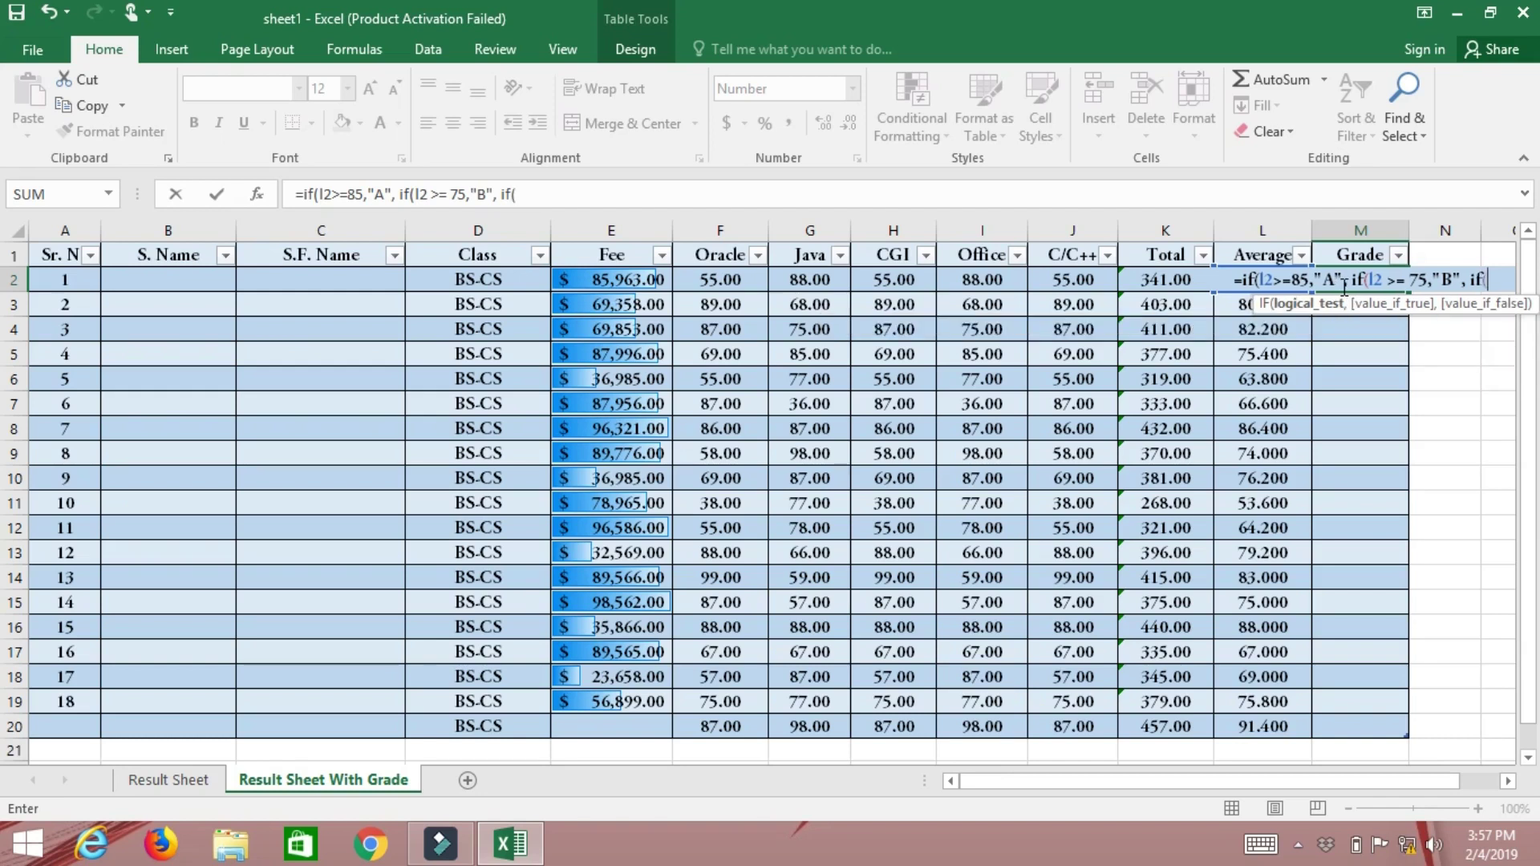
type("I2>=")
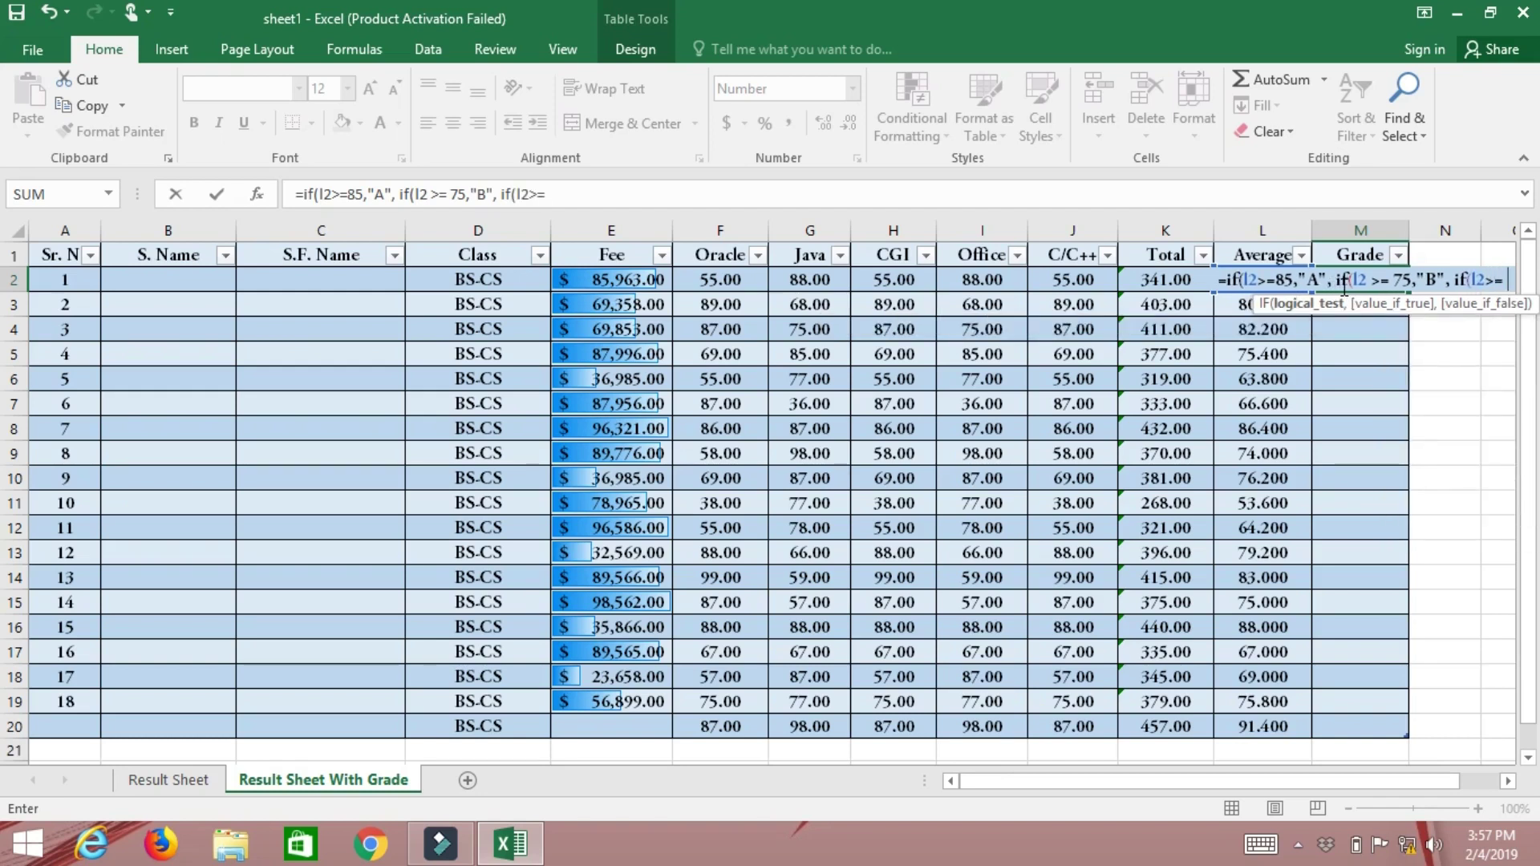
type(" 65")
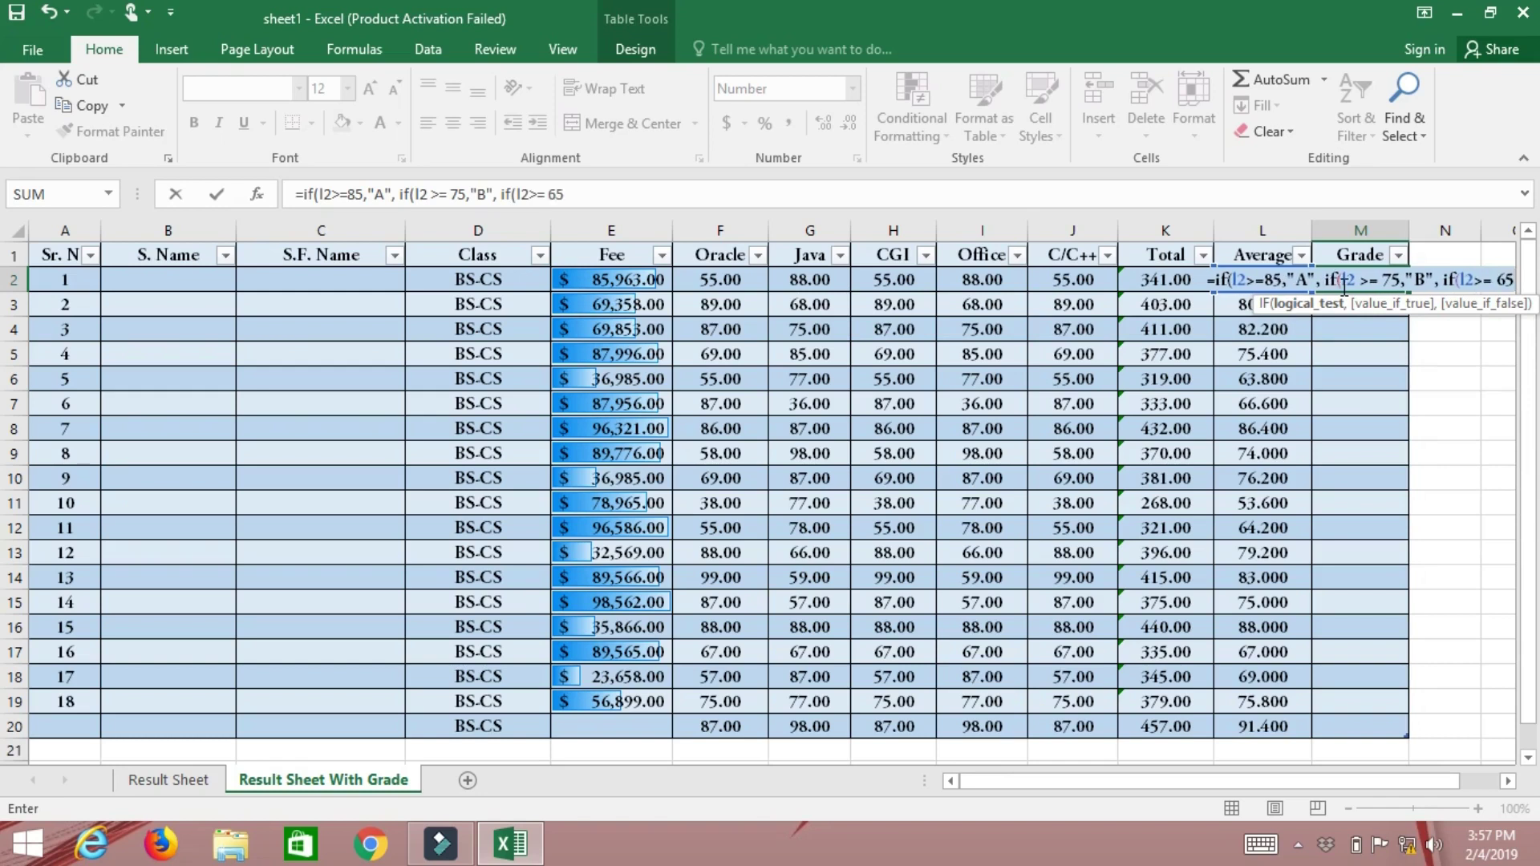
type(",\"")
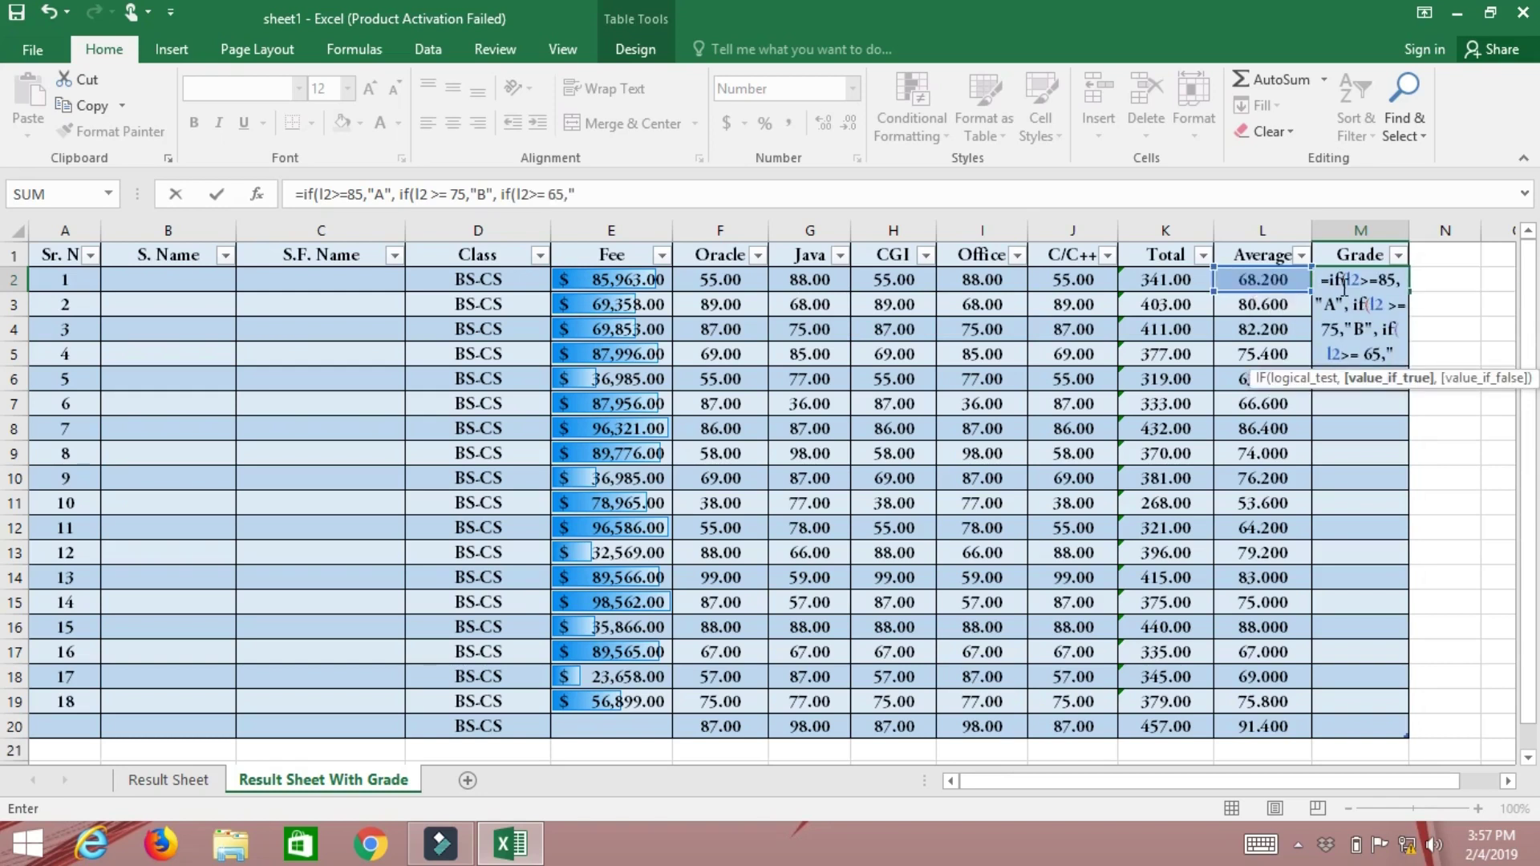
type("C")
type("\"")
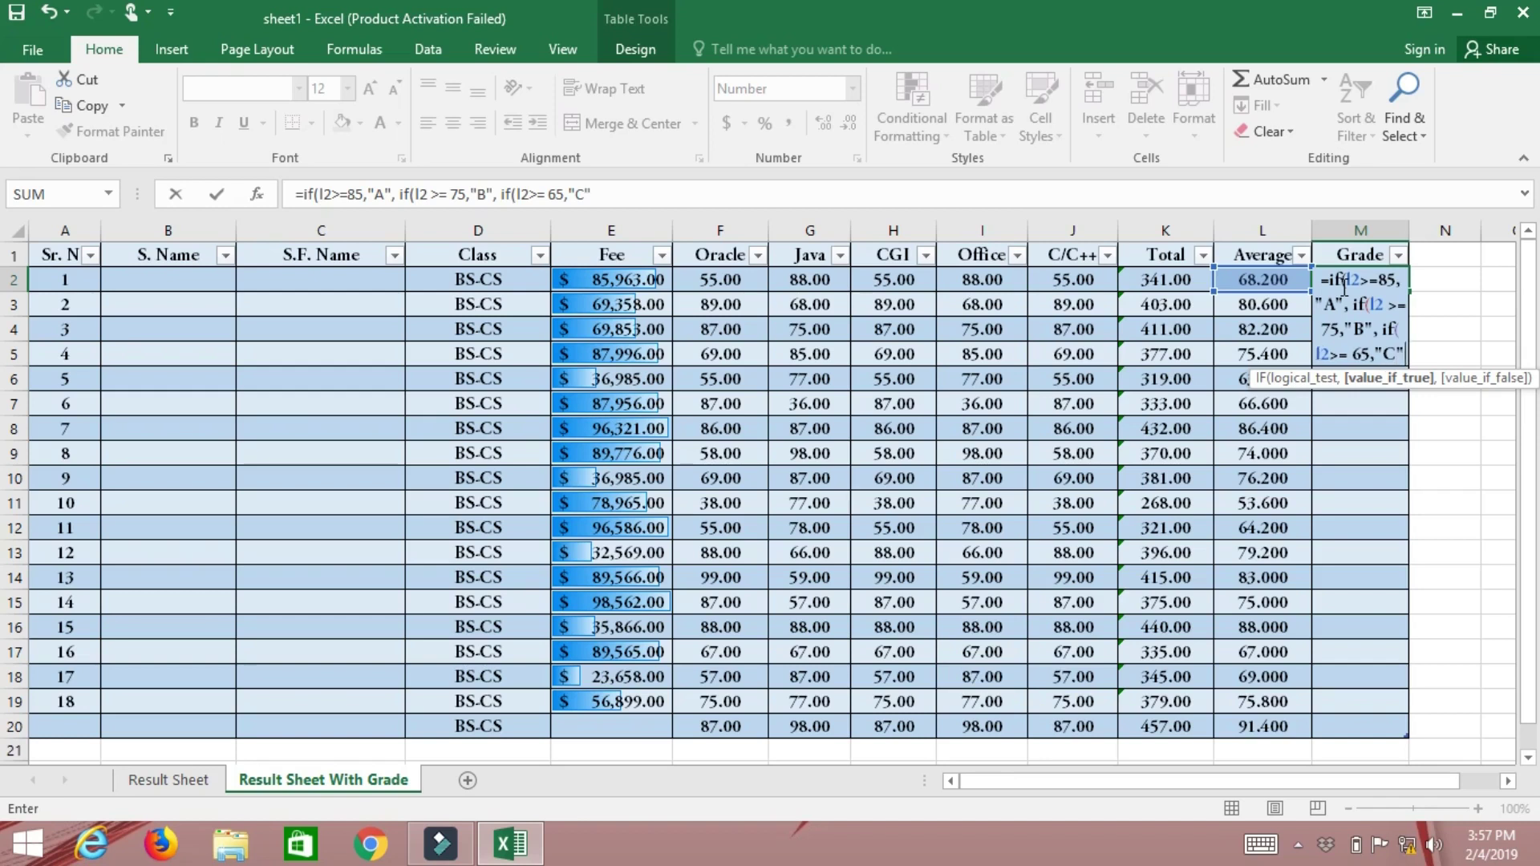
type(",")
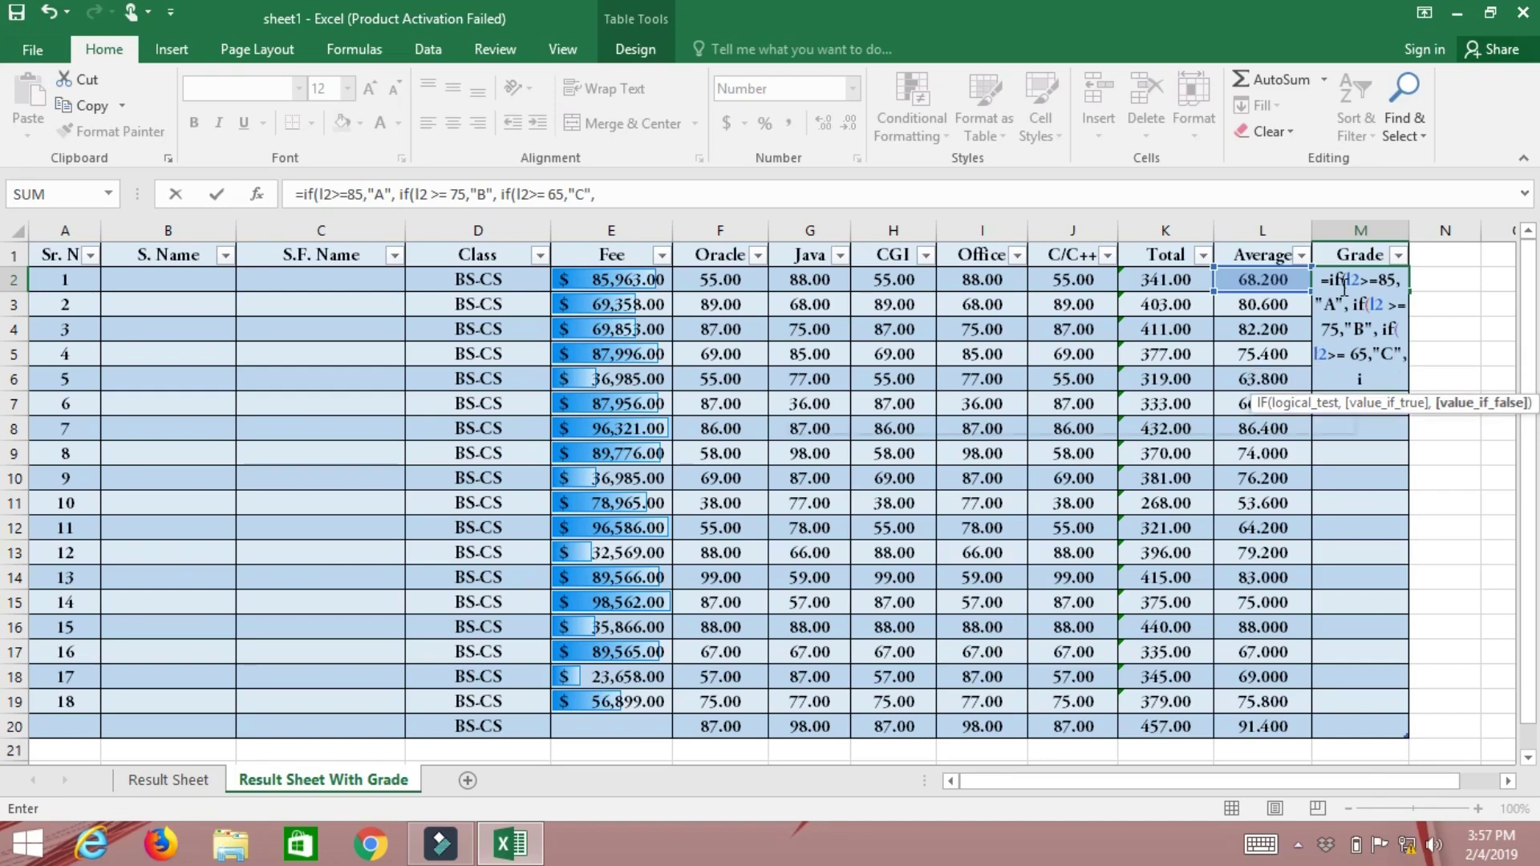
type(" if(")
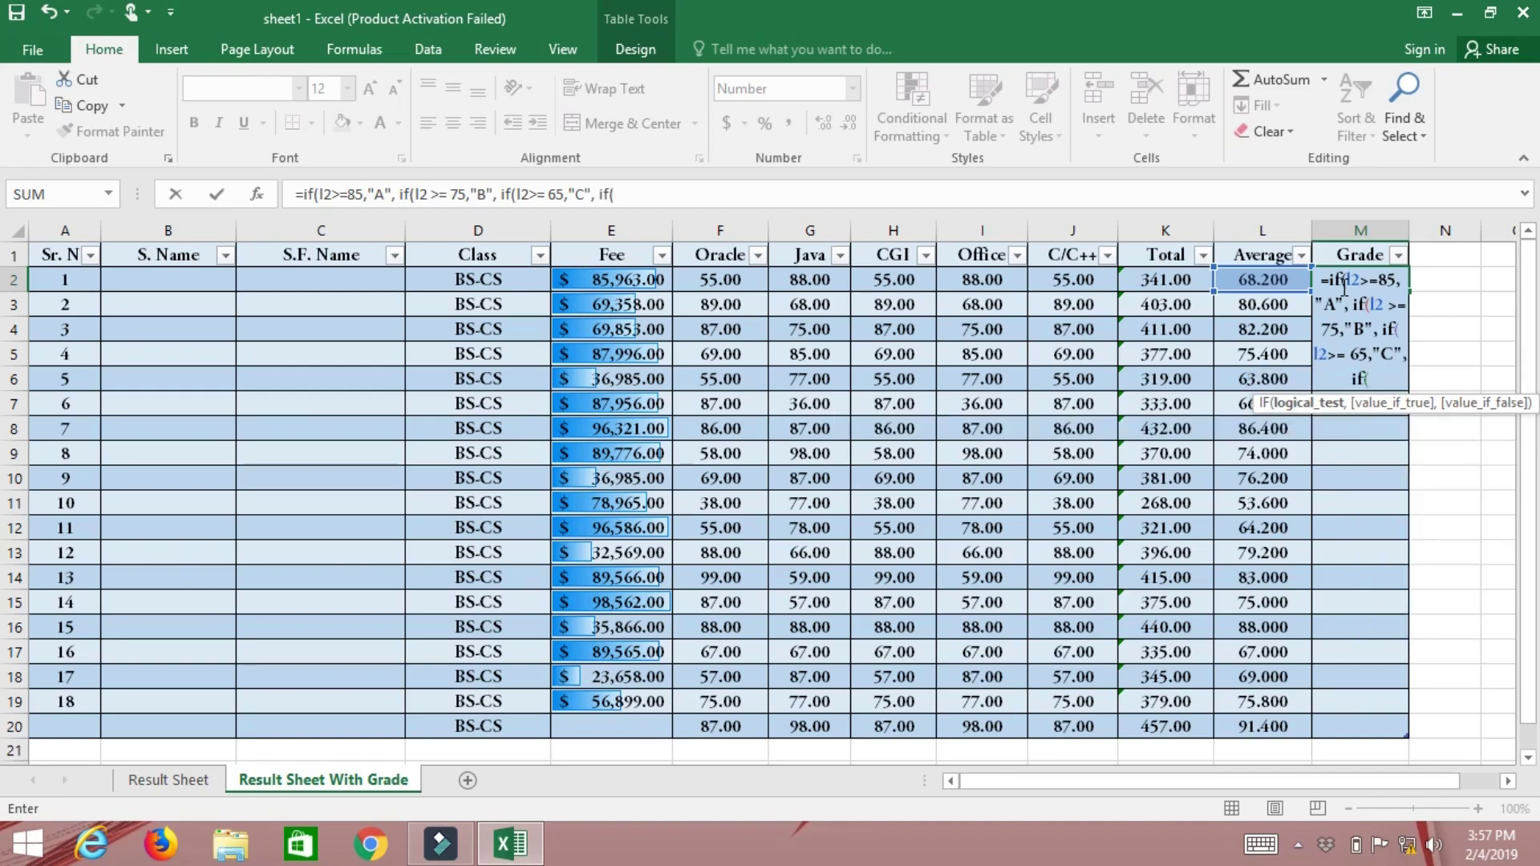
type("f2 >= 55,\"Pass\",")
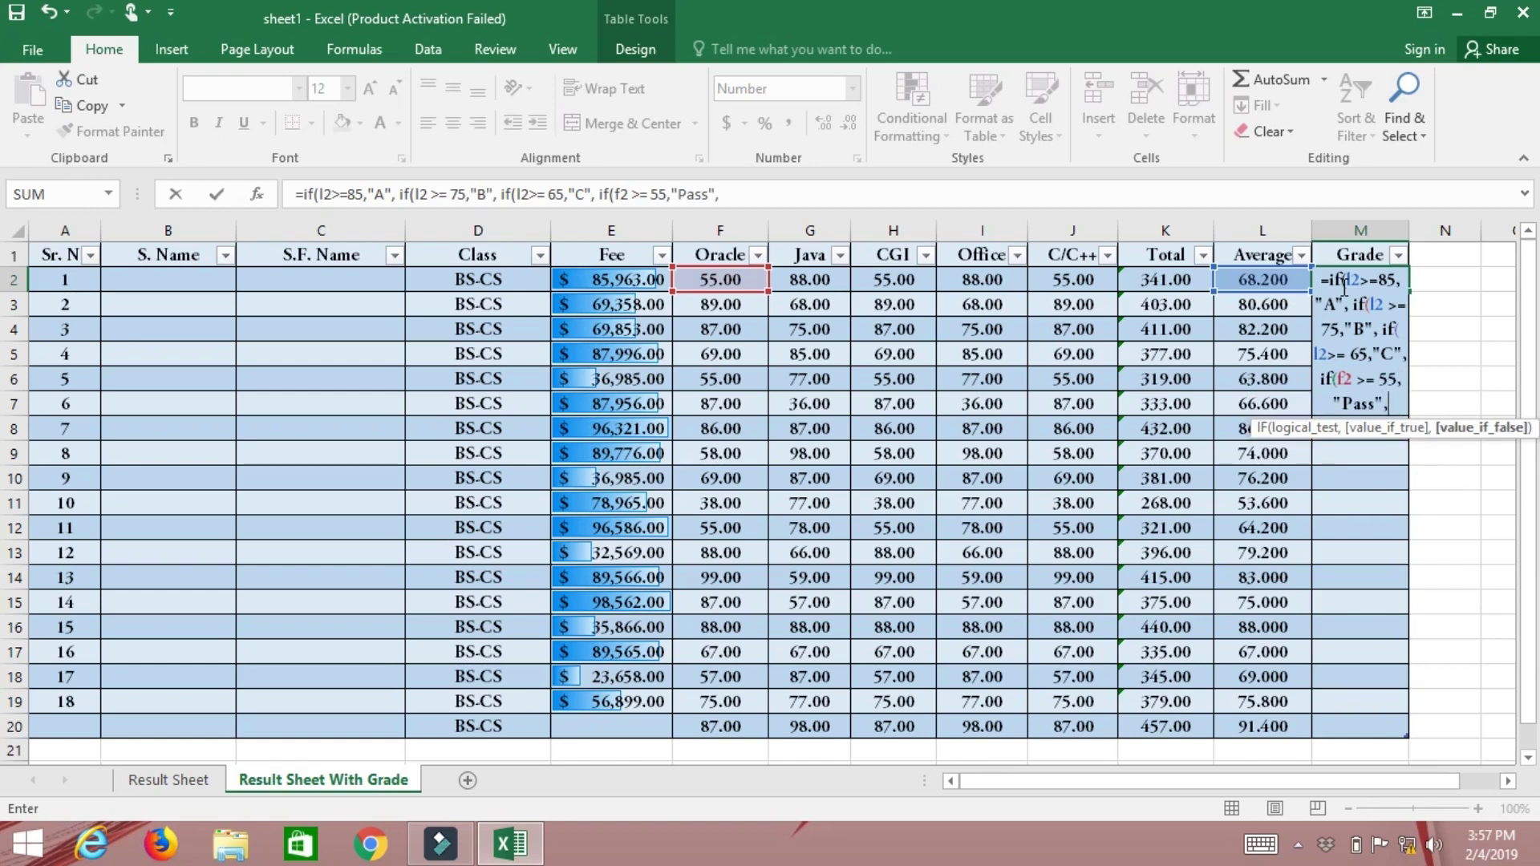
type("\"Fail")
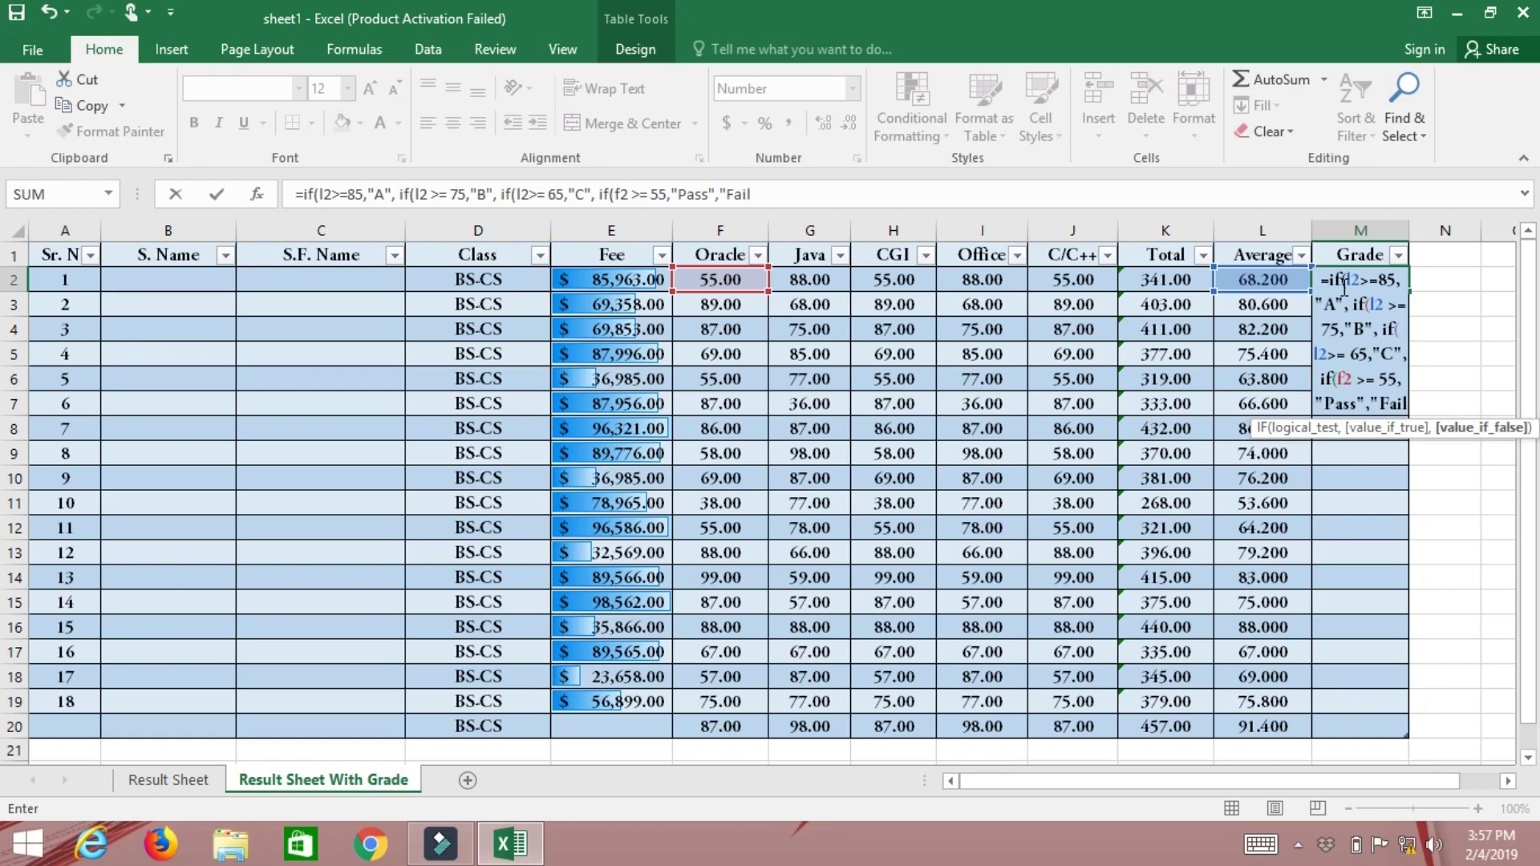
type("\"")
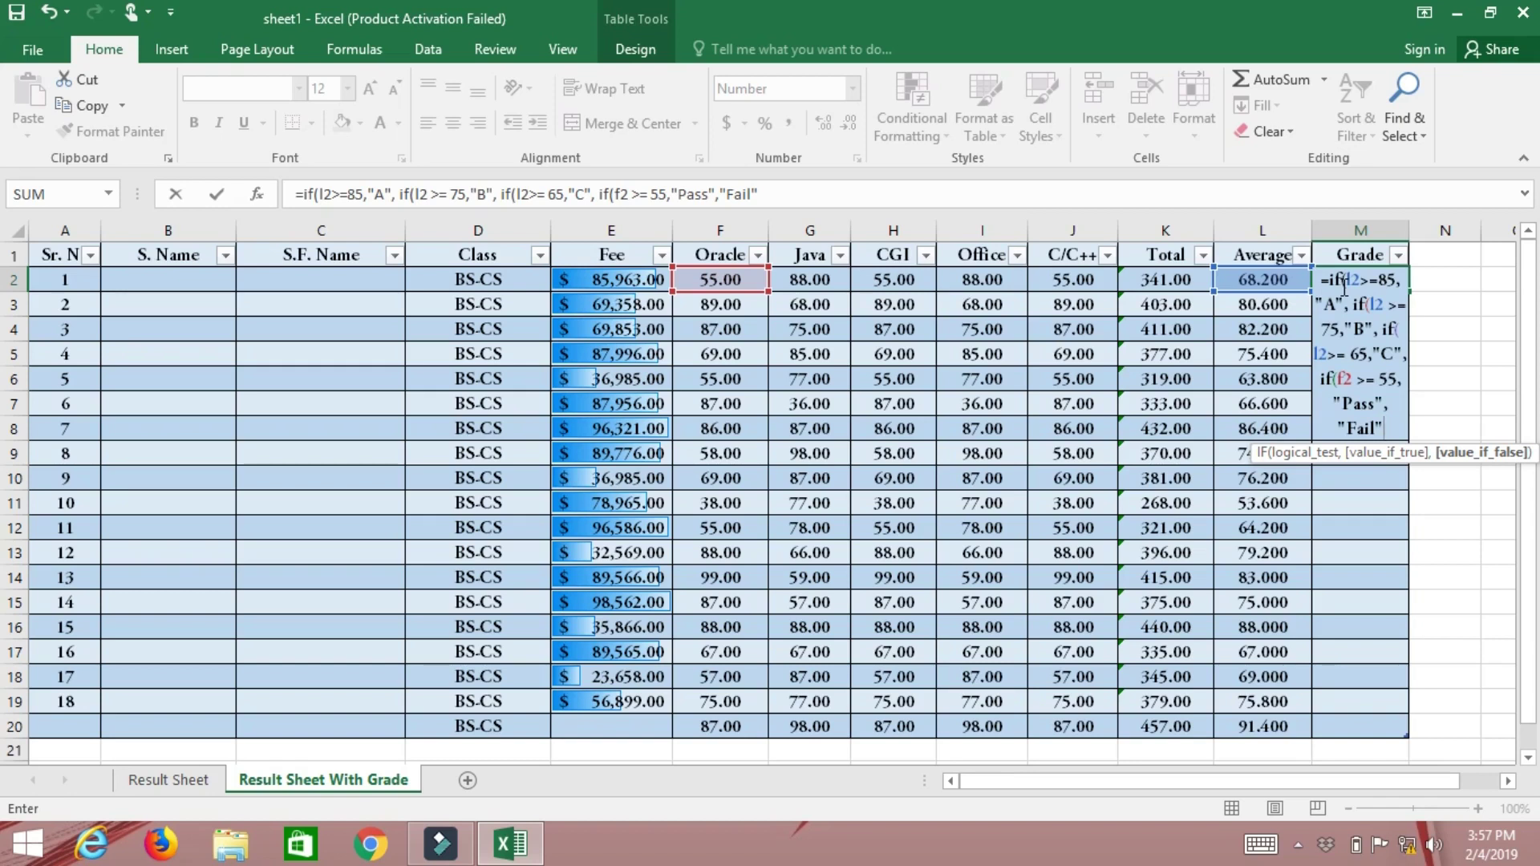
key("Return")
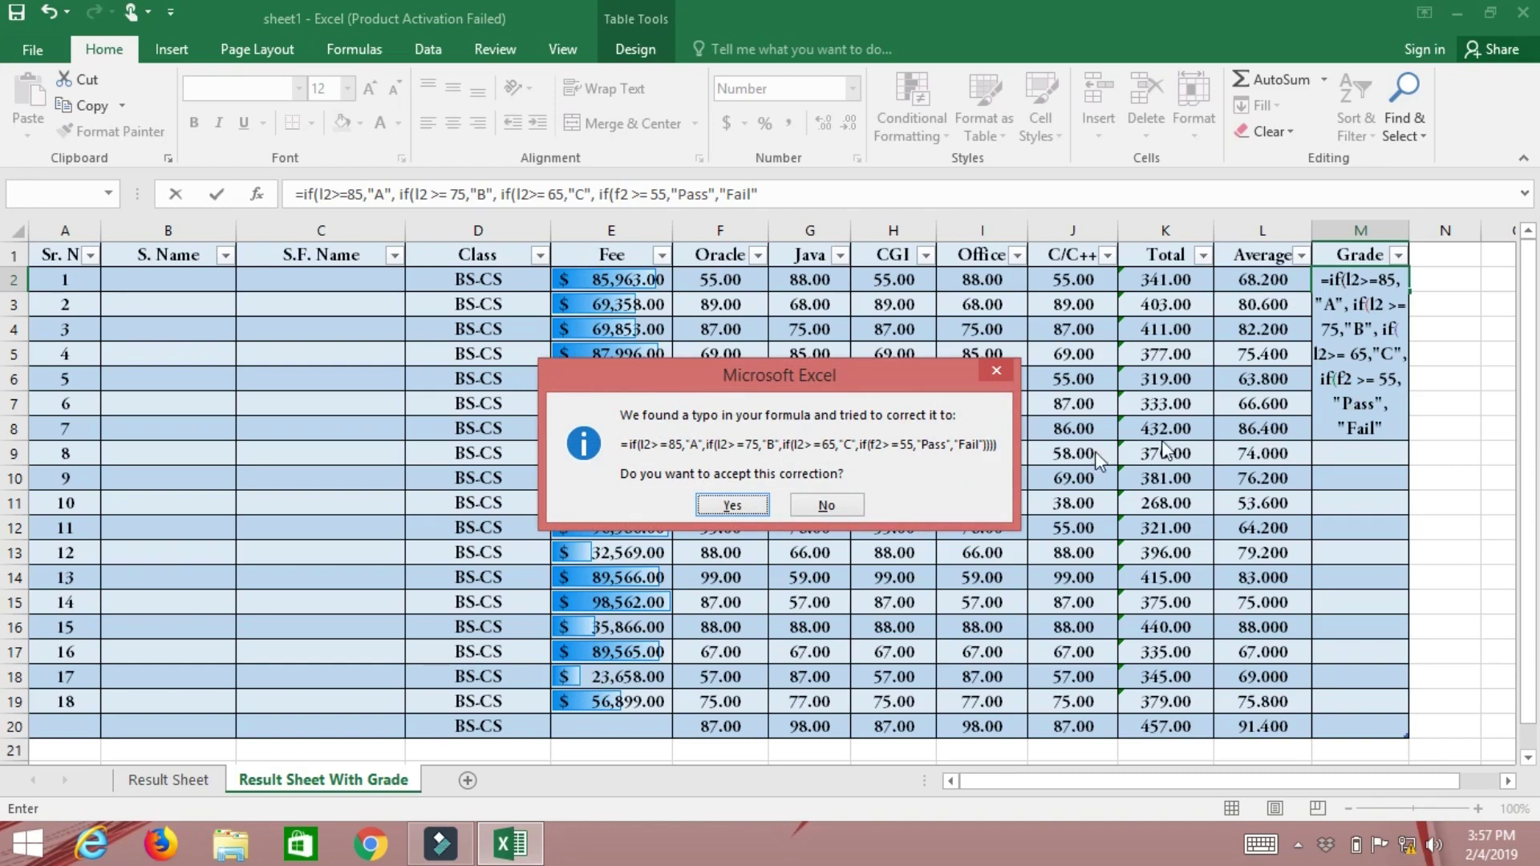
Step: Accept Excel's corrected grade formula and check it in M2
left_click(718, 506)
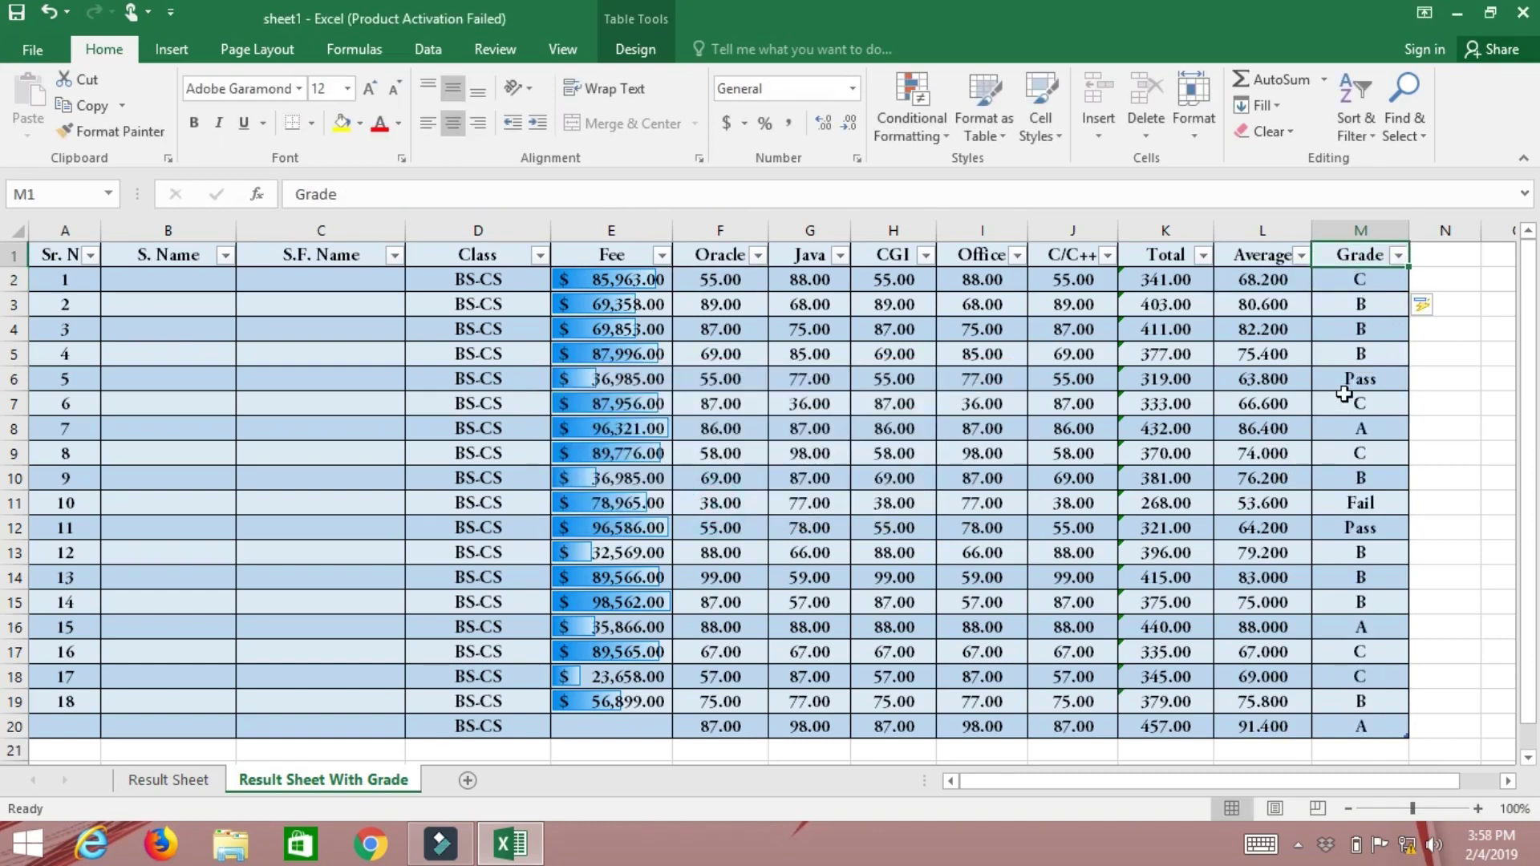
left_click(1363, 283)
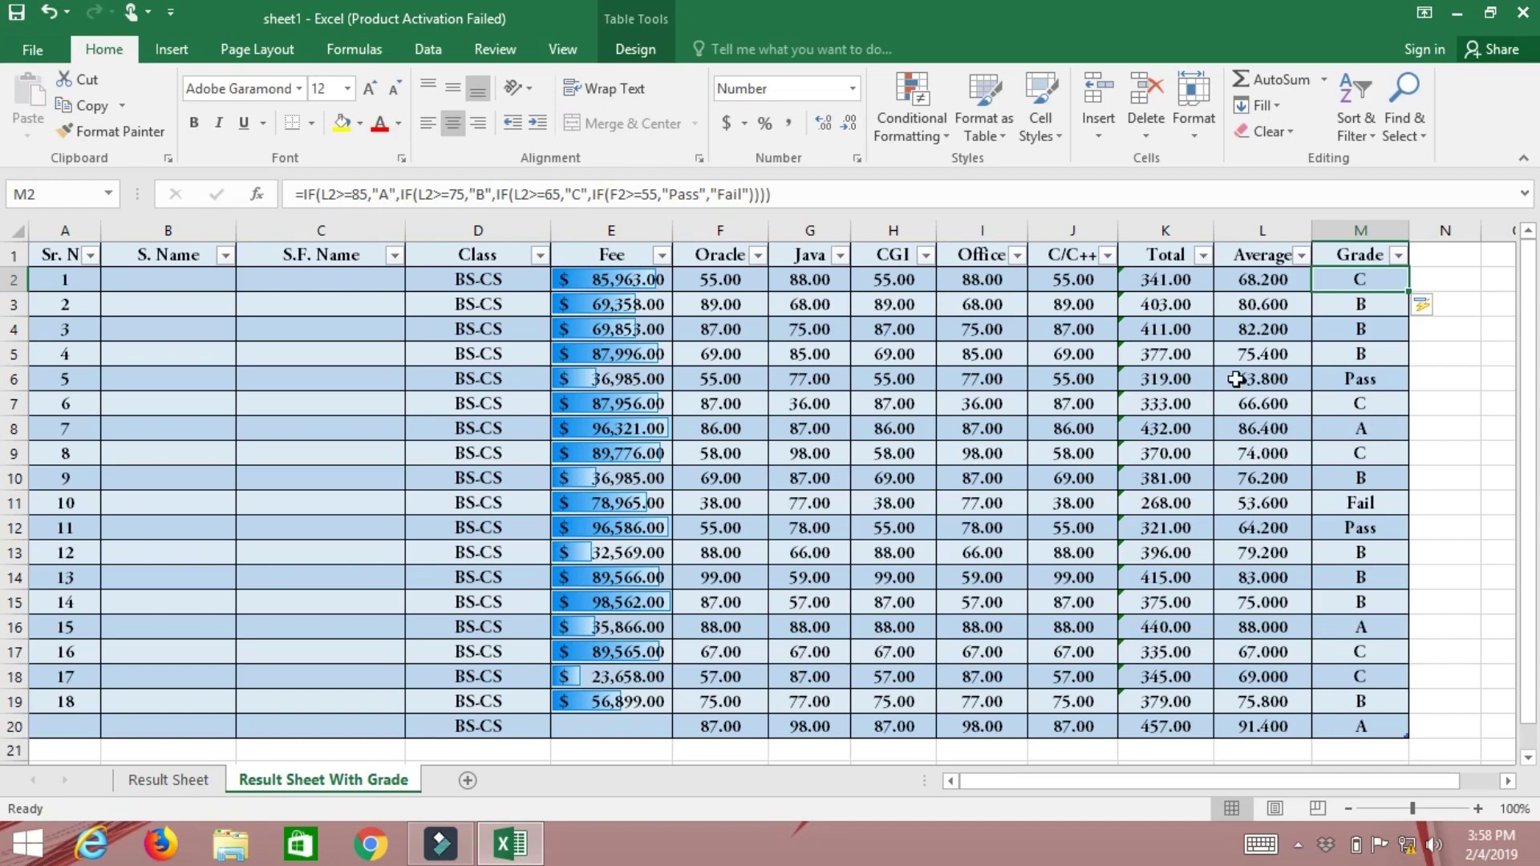
Step: Edit the M2 formula thresholds, undo the accidental M5 reference, and commit it
double_click(648, 195)
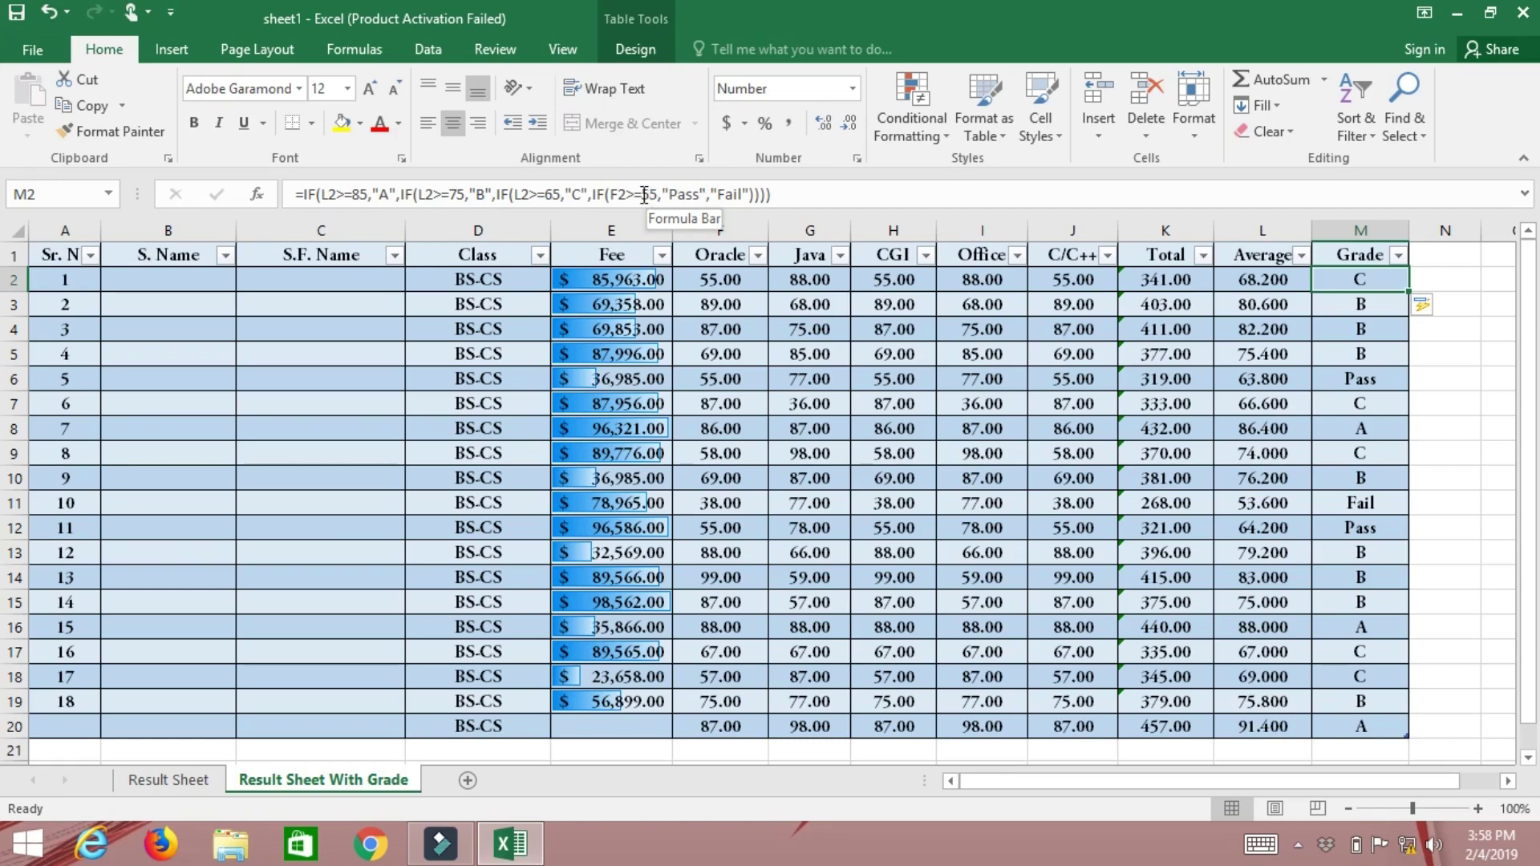
double_click(552, 194)
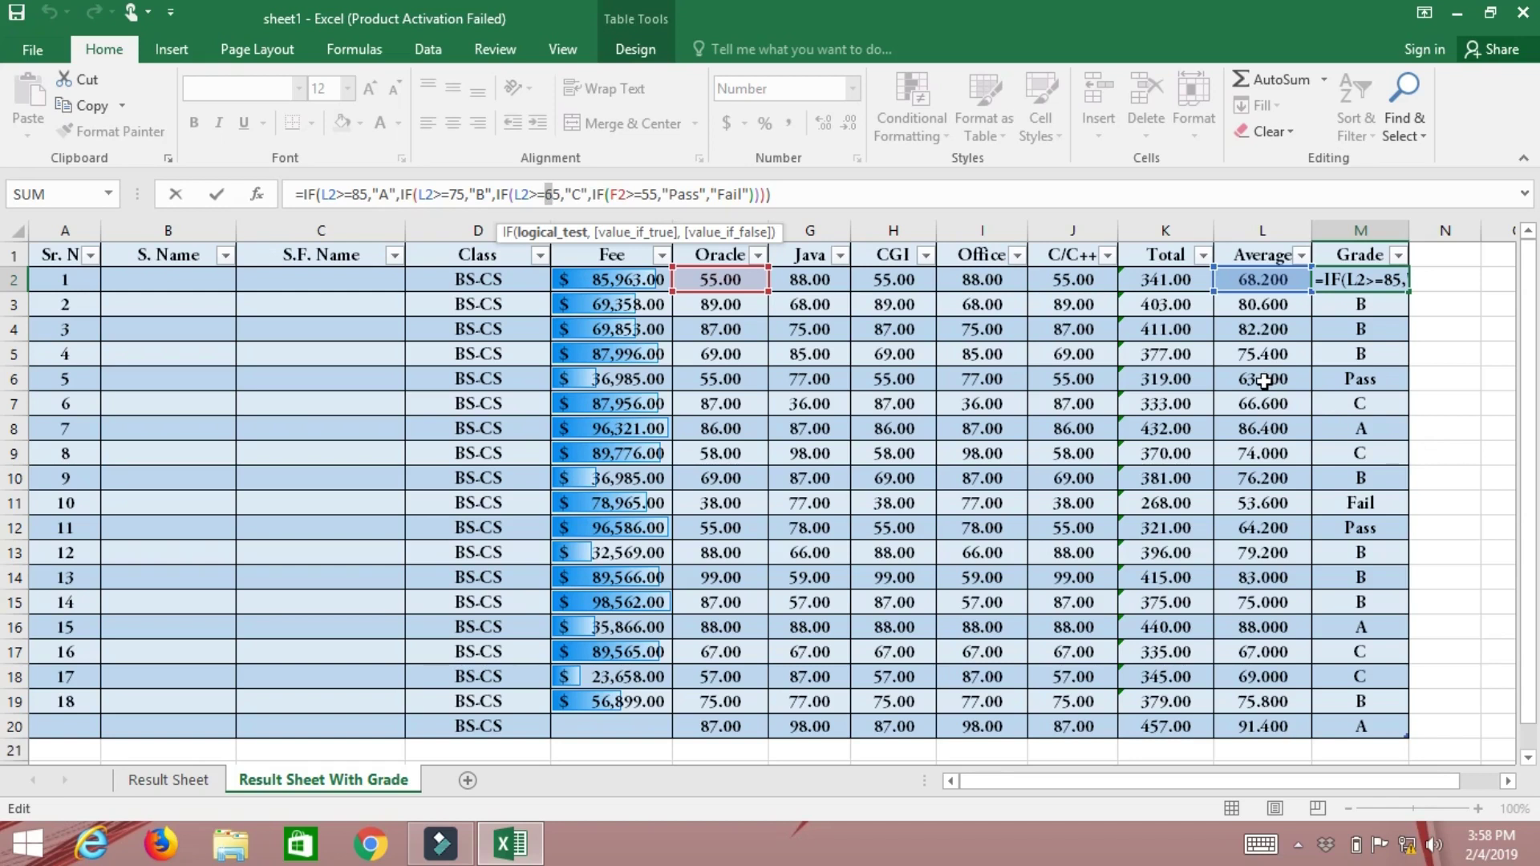
left_click(1073, 379)
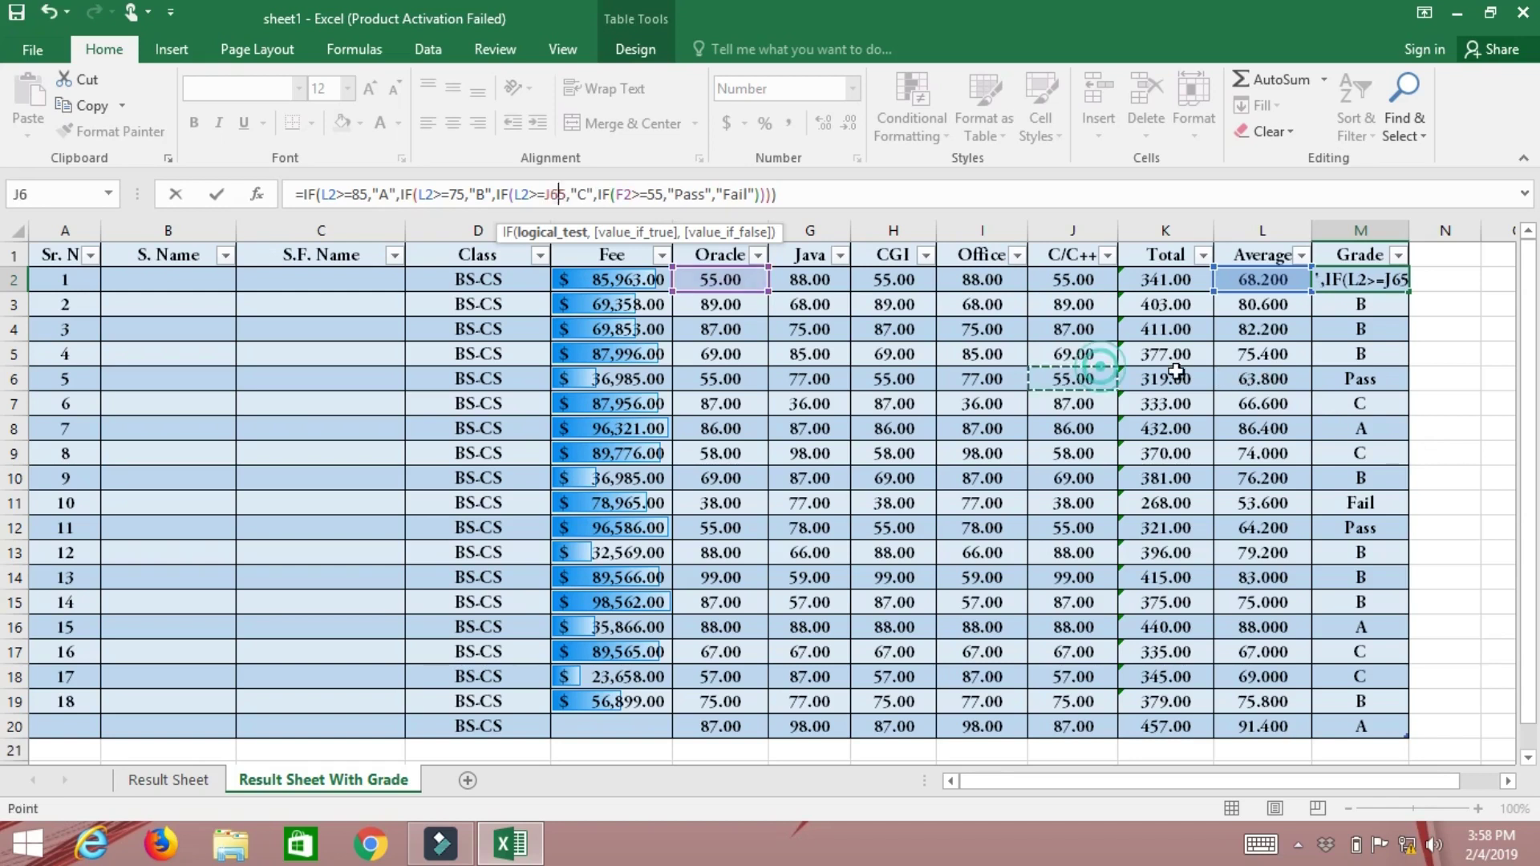
left_click(1386, 319)
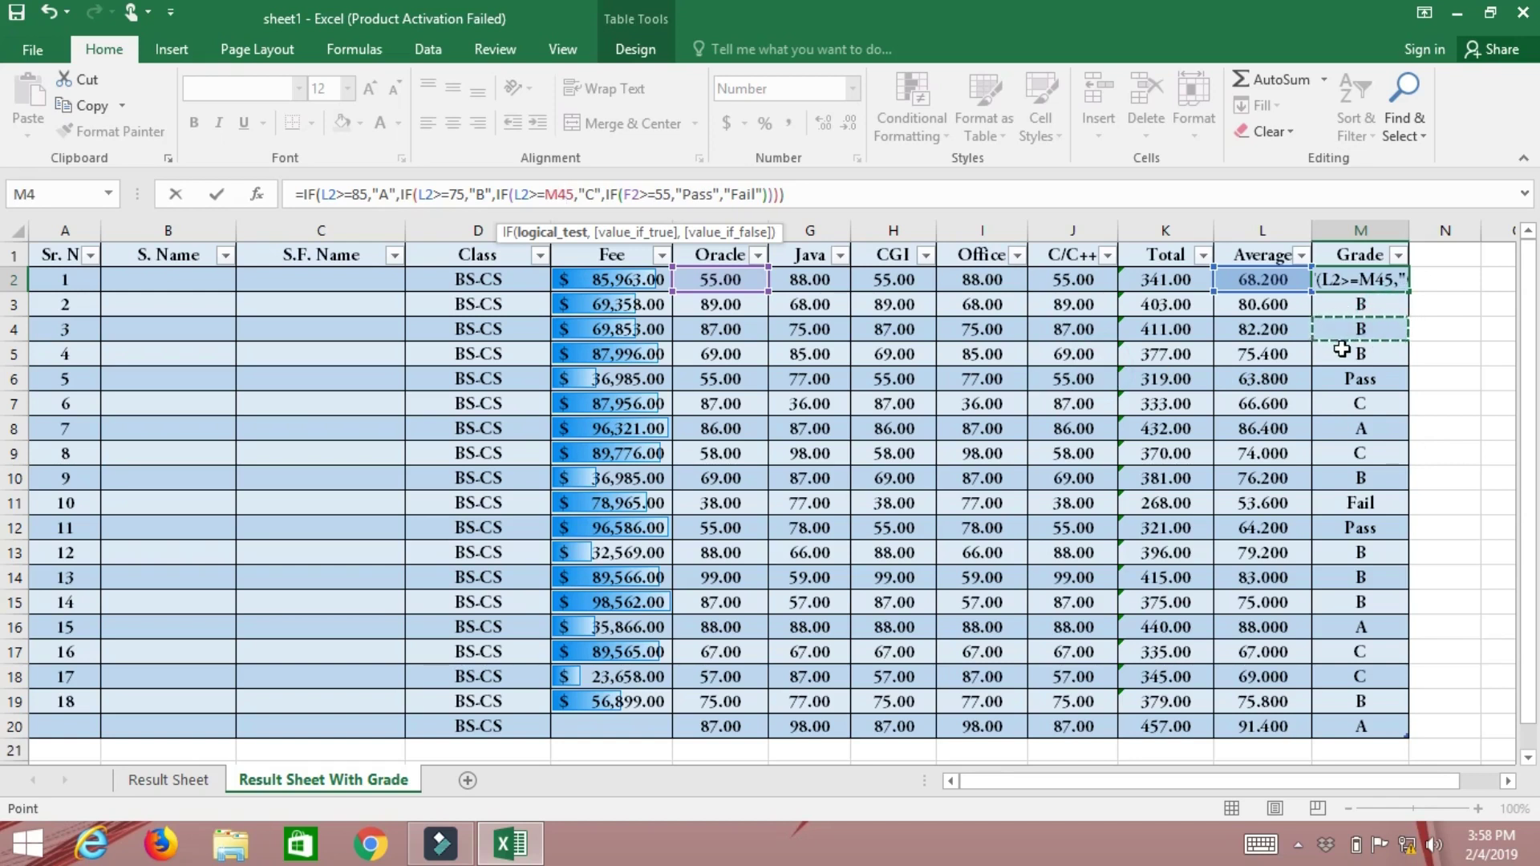
left_click(1342, 351)
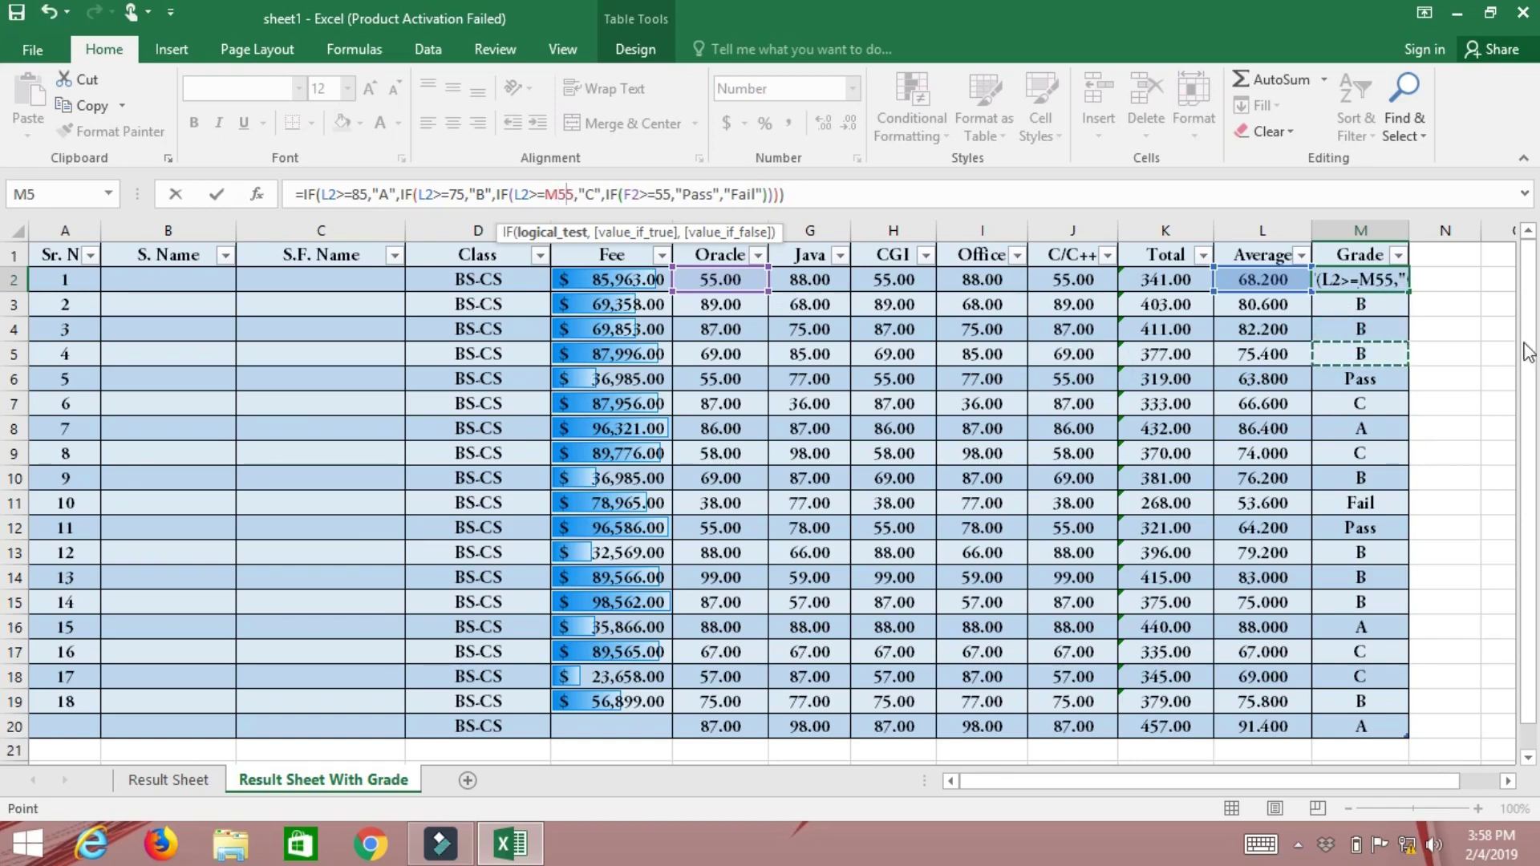
key("ctrl+z")
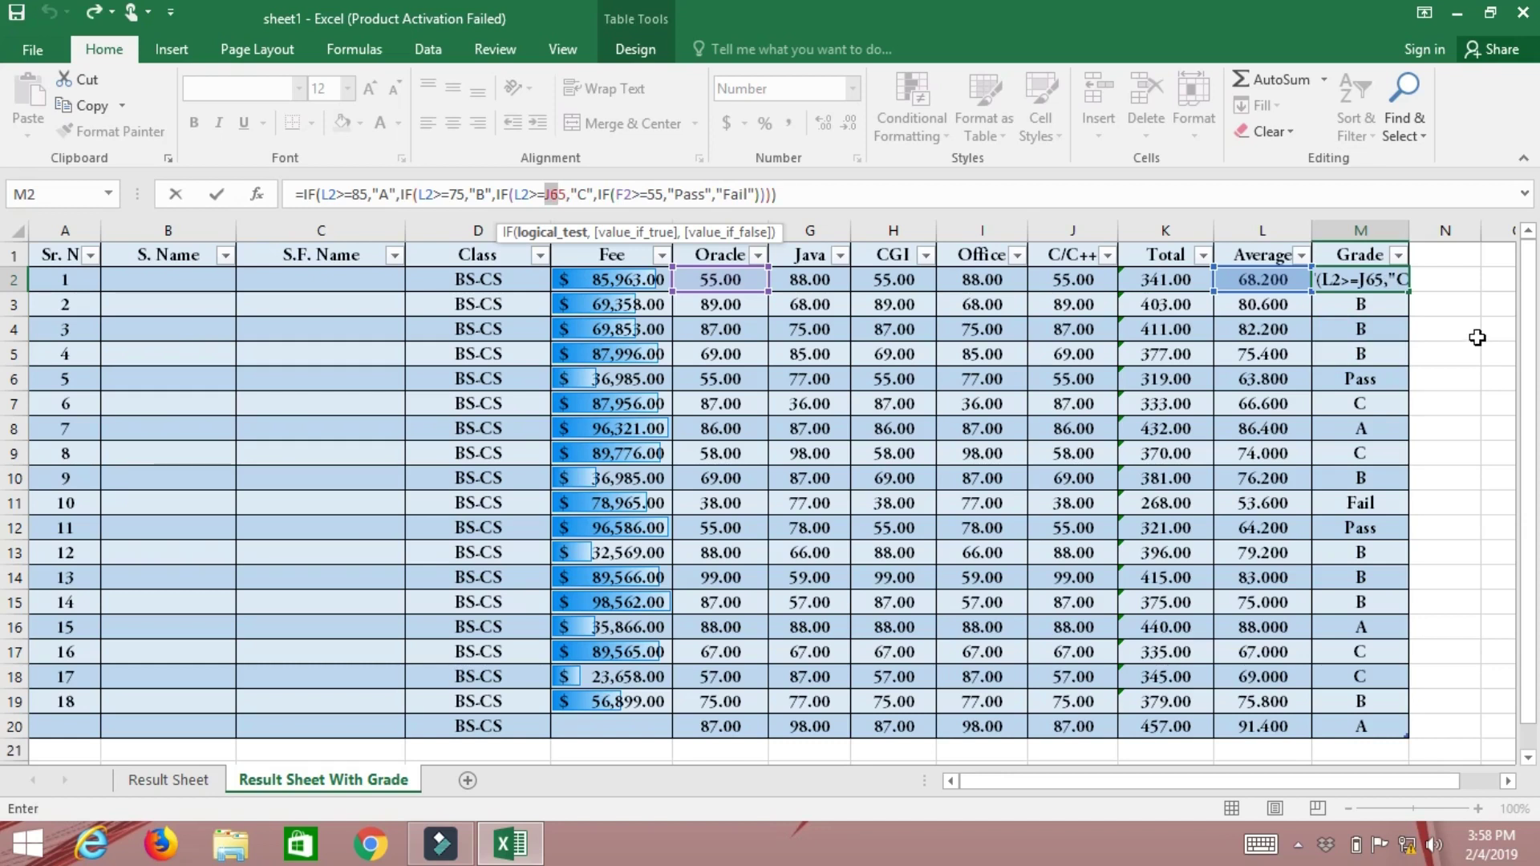
key("ctrl+Return")
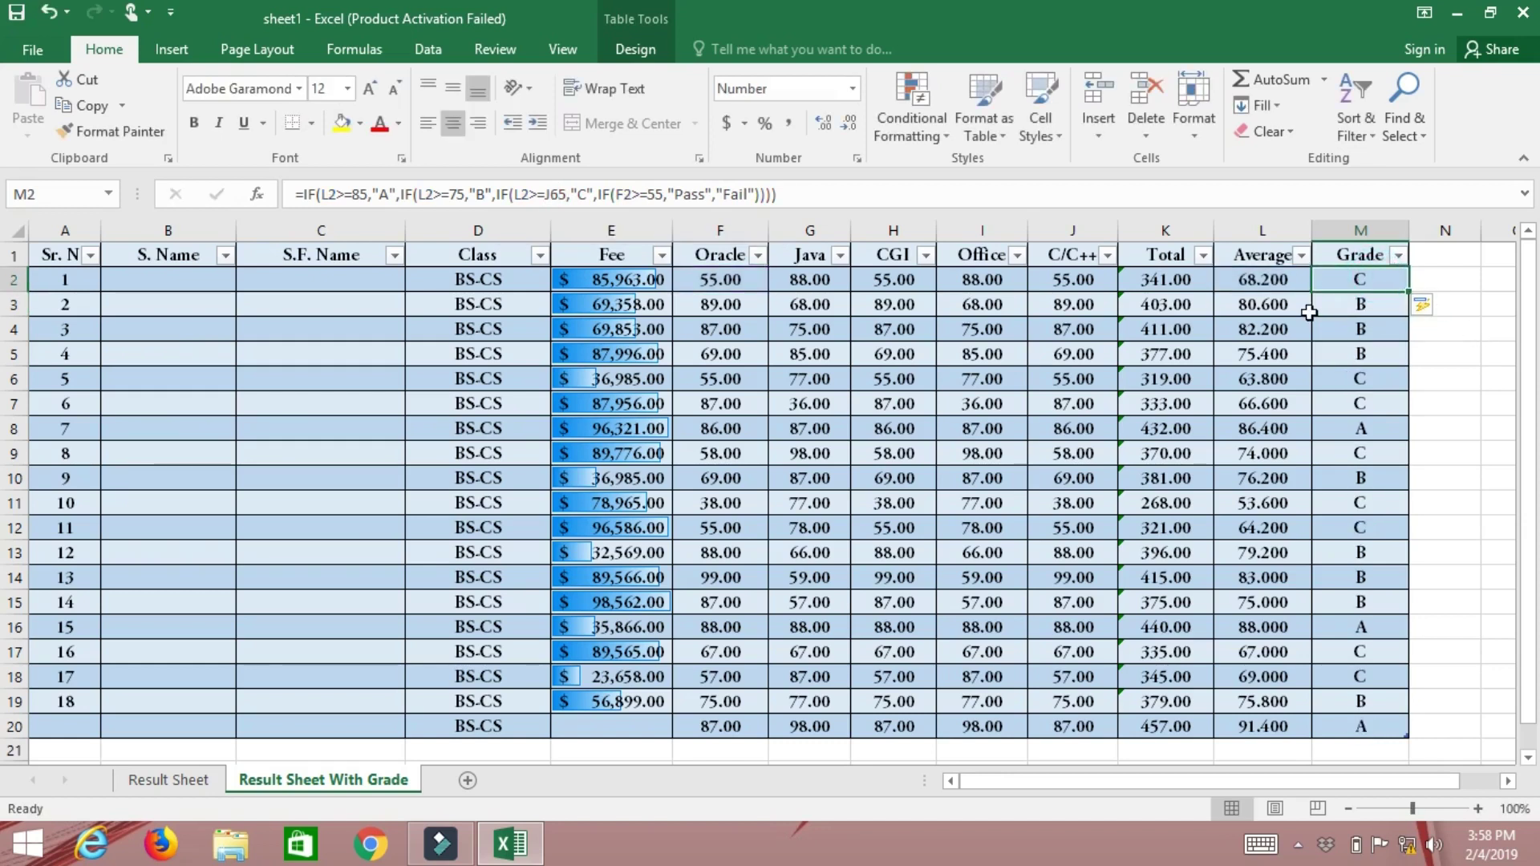
Step: Remove the stray J so the C test reads L2>=65, then verify the formula in M3
left_click(552, 195)
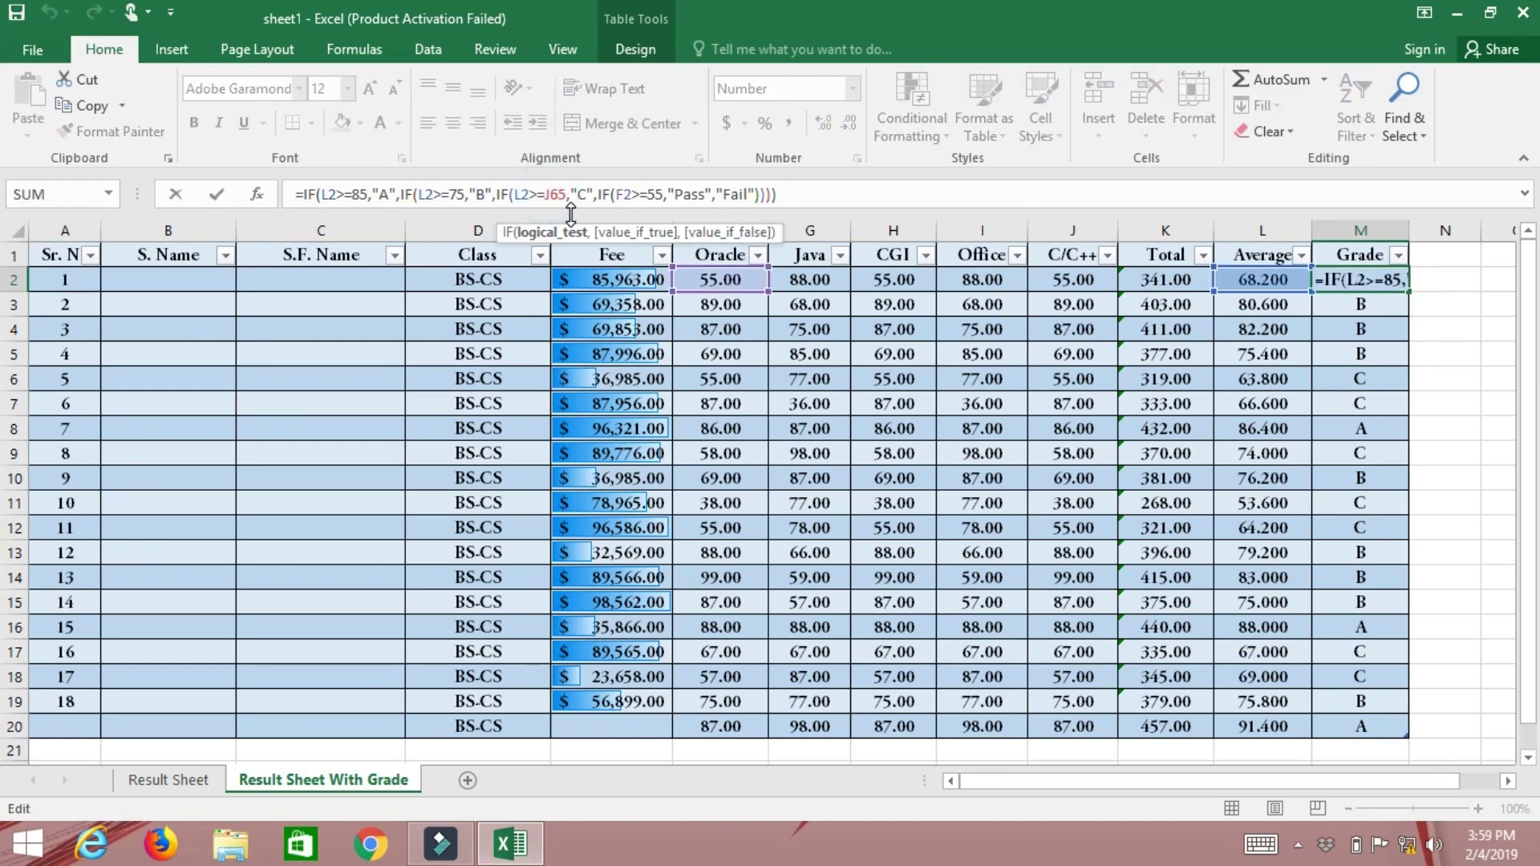
key("BackSpace")
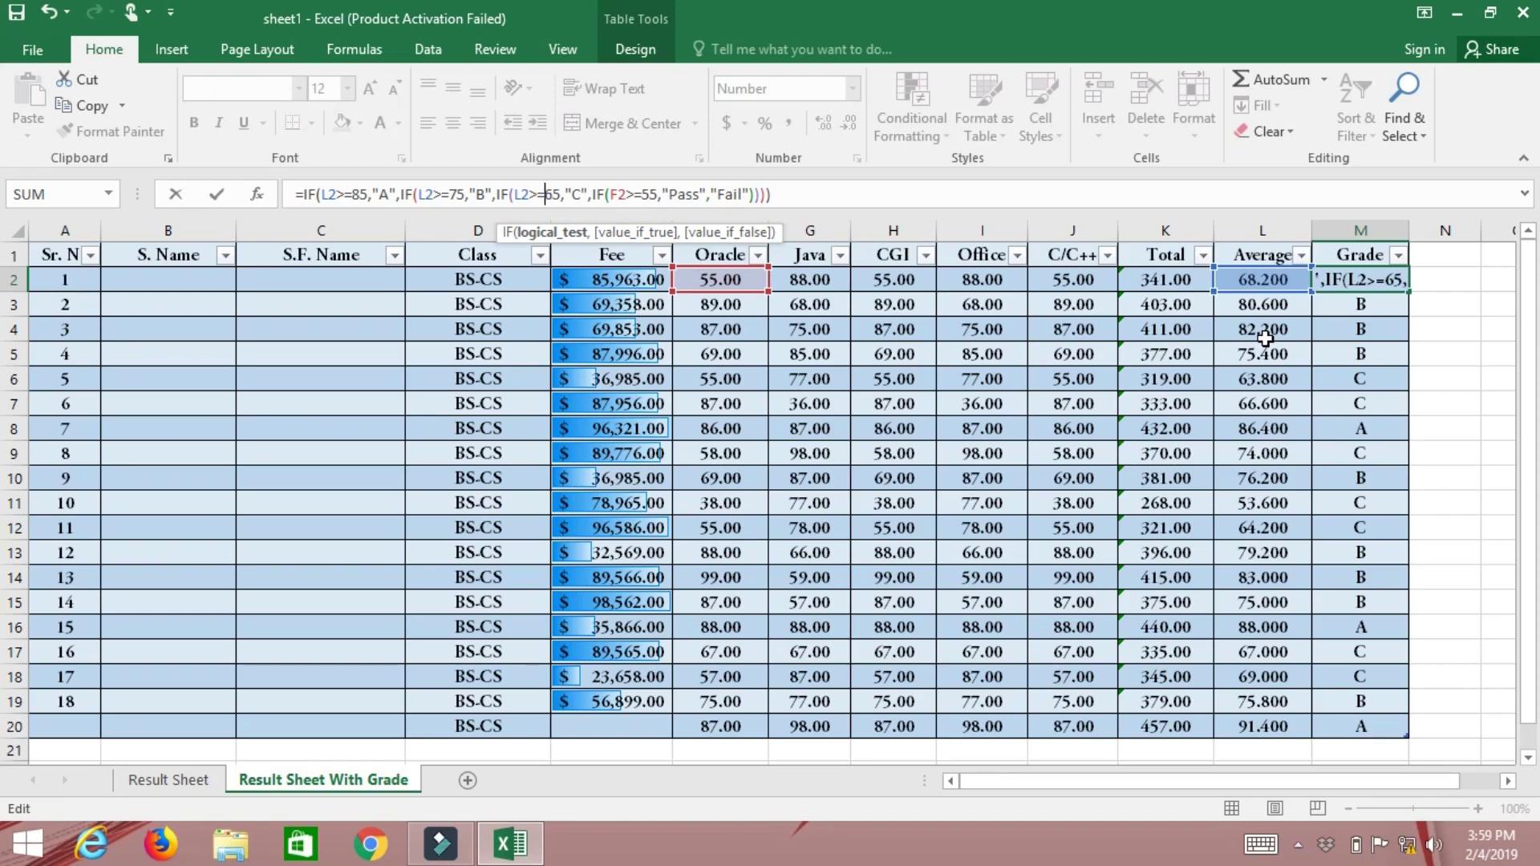
key("Return")
left_click(1329, 297)
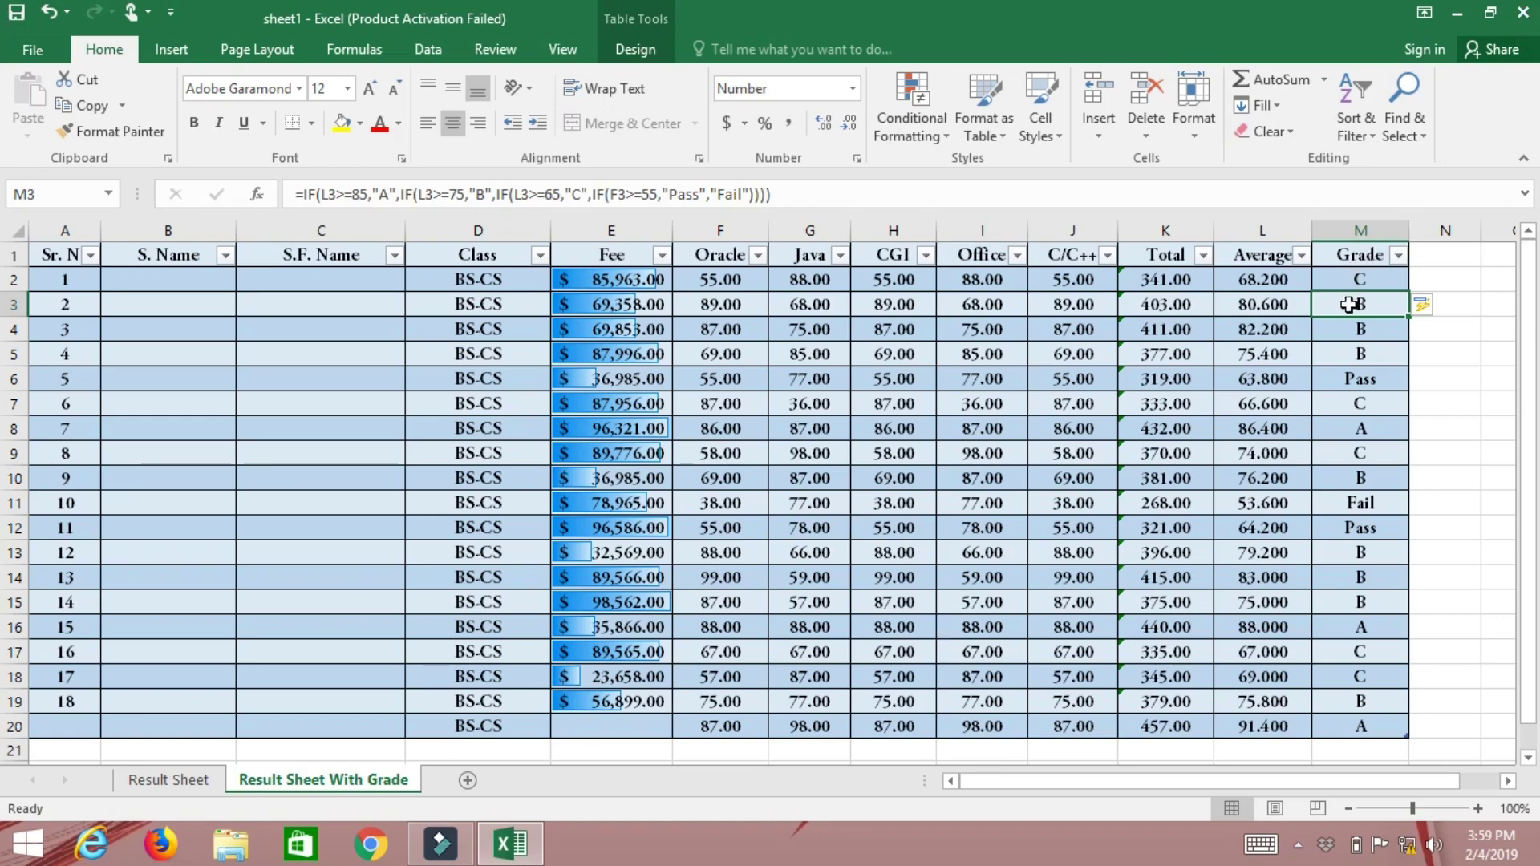
Step: Clear grades from M2:M20 and start a new nested IF in M2 with thresholds 91, 81, 71, 61, 51
left_click_drag(1356, 280, 1366, 738)
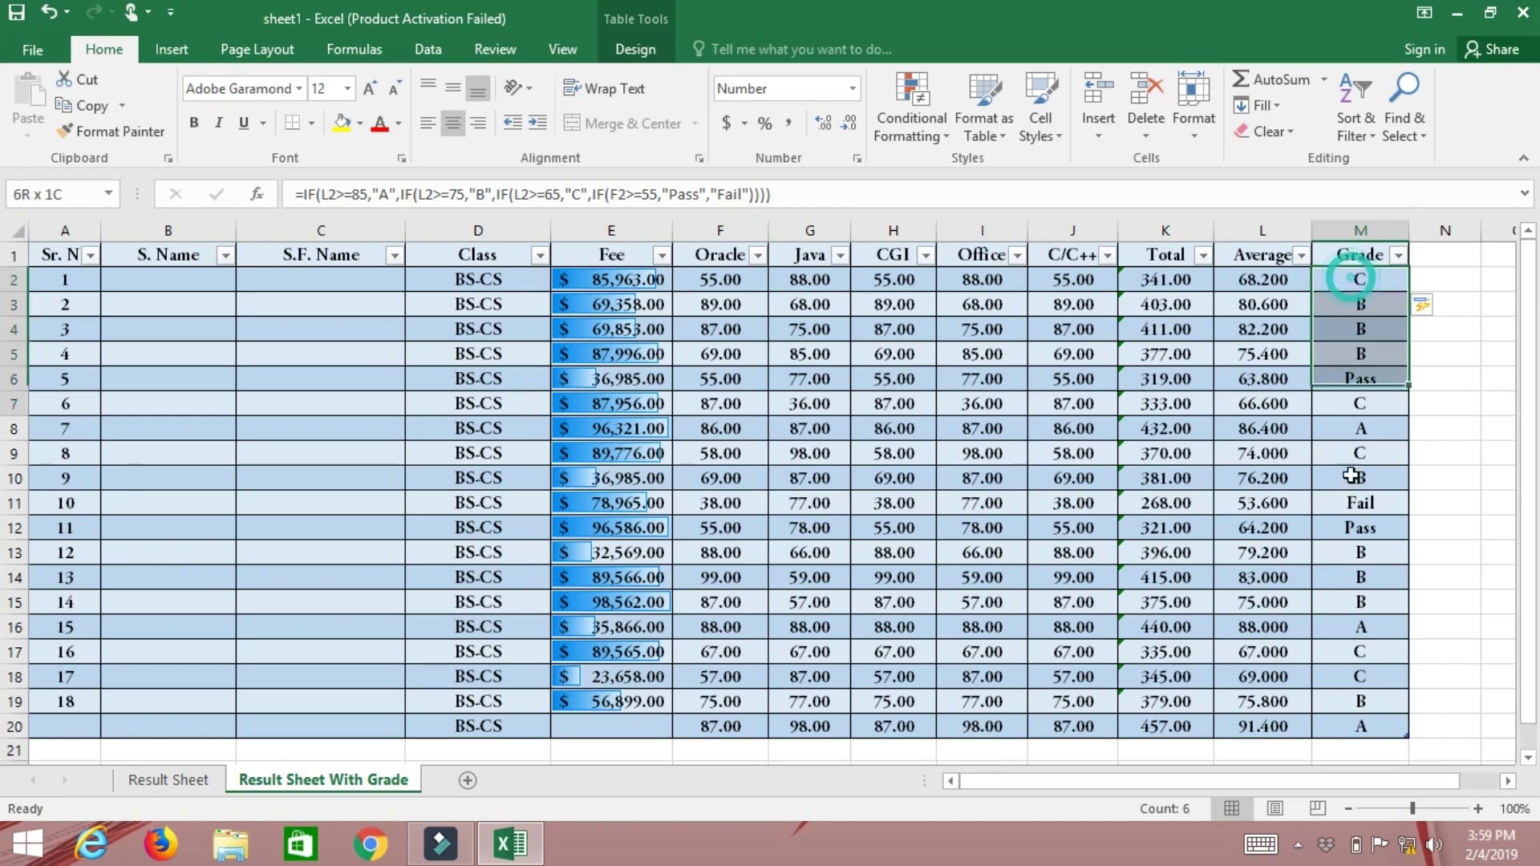
key("Delete")
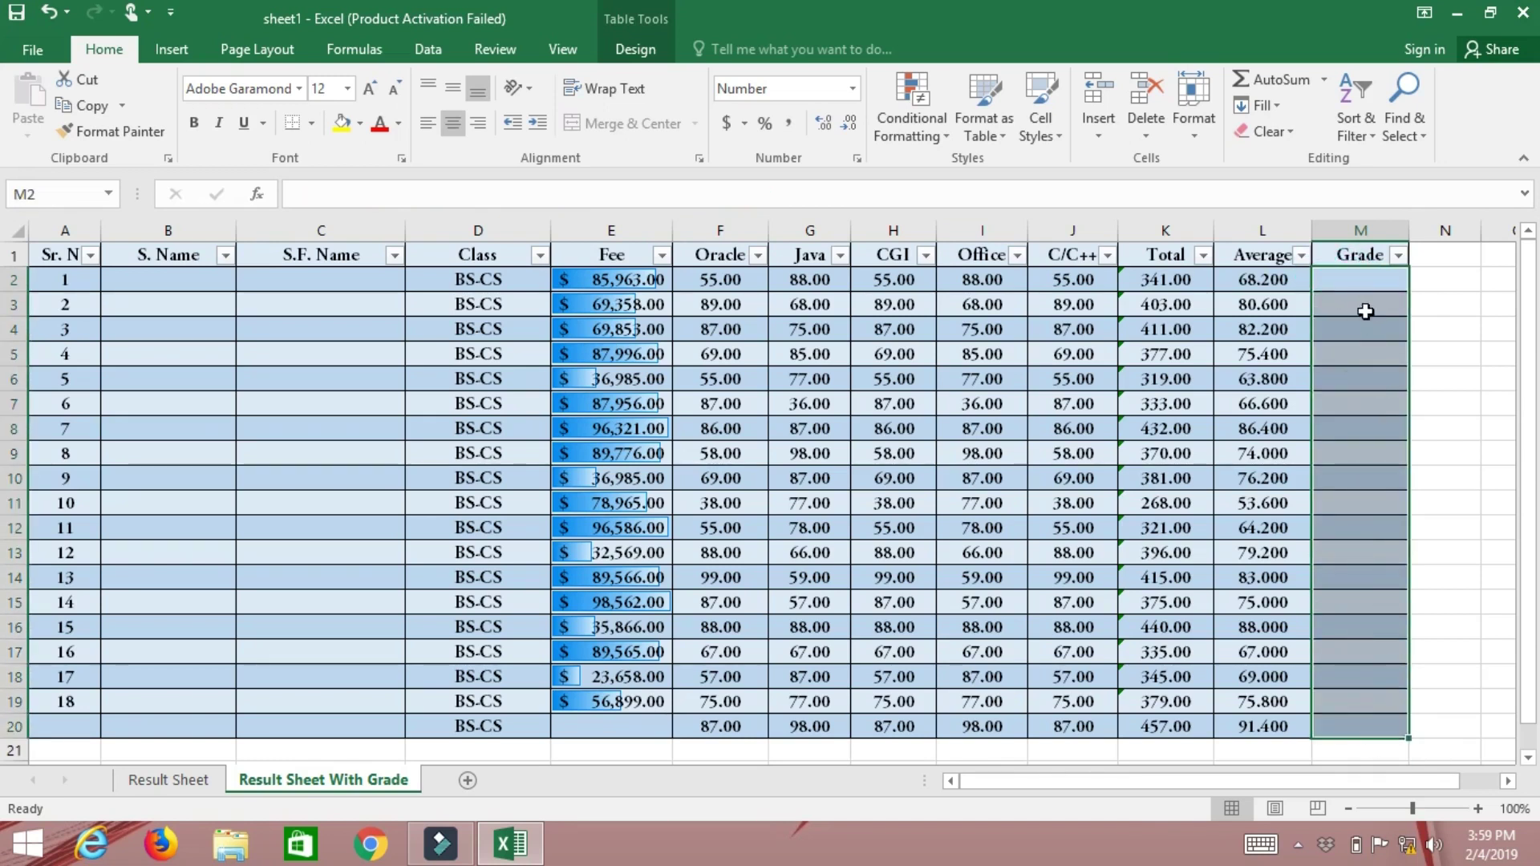
left_click(1368, 281)
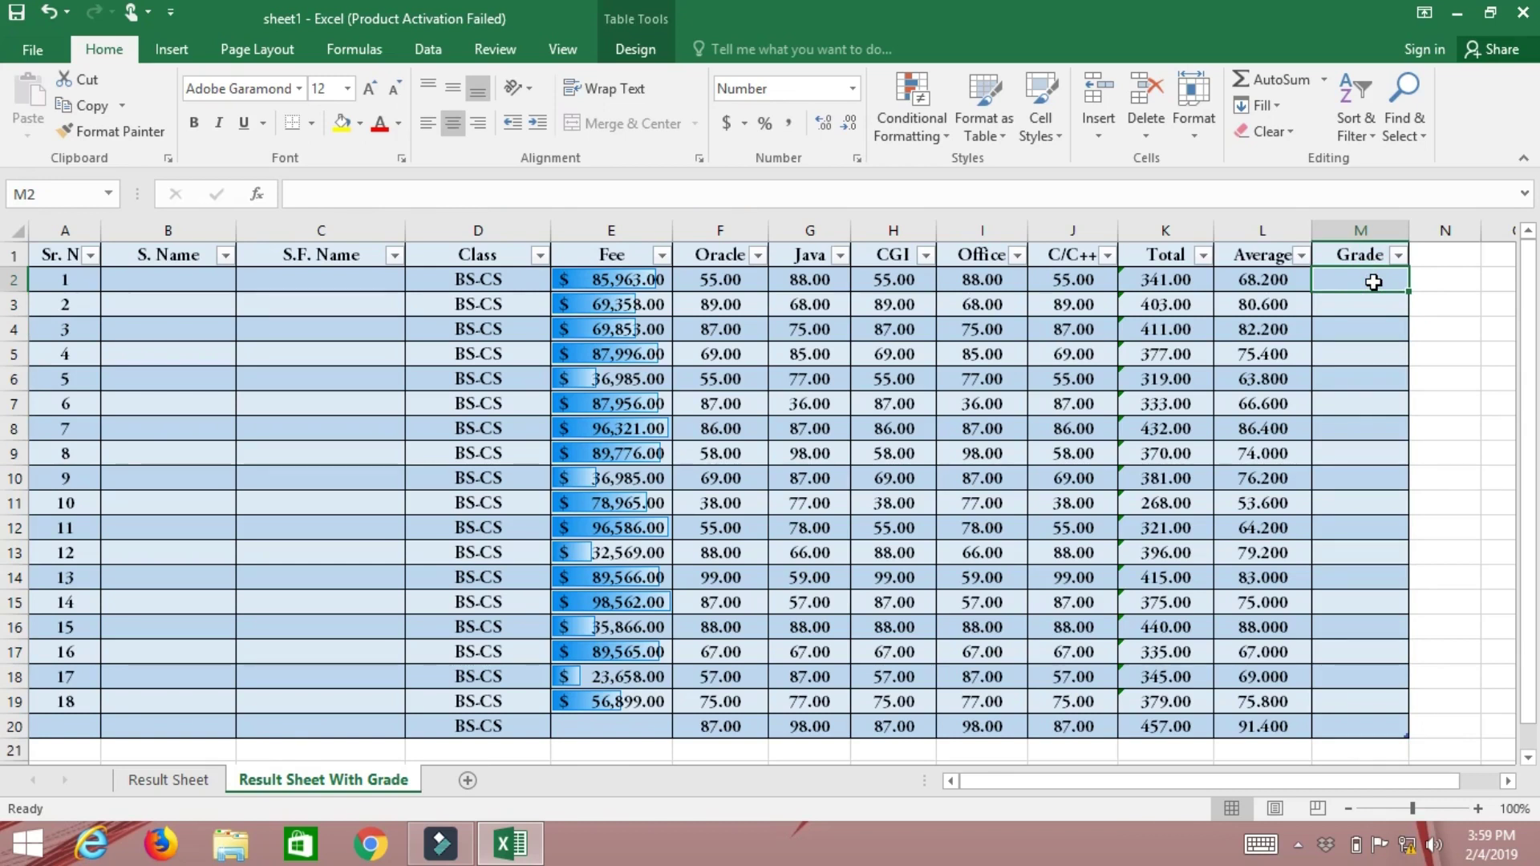
type("=if")
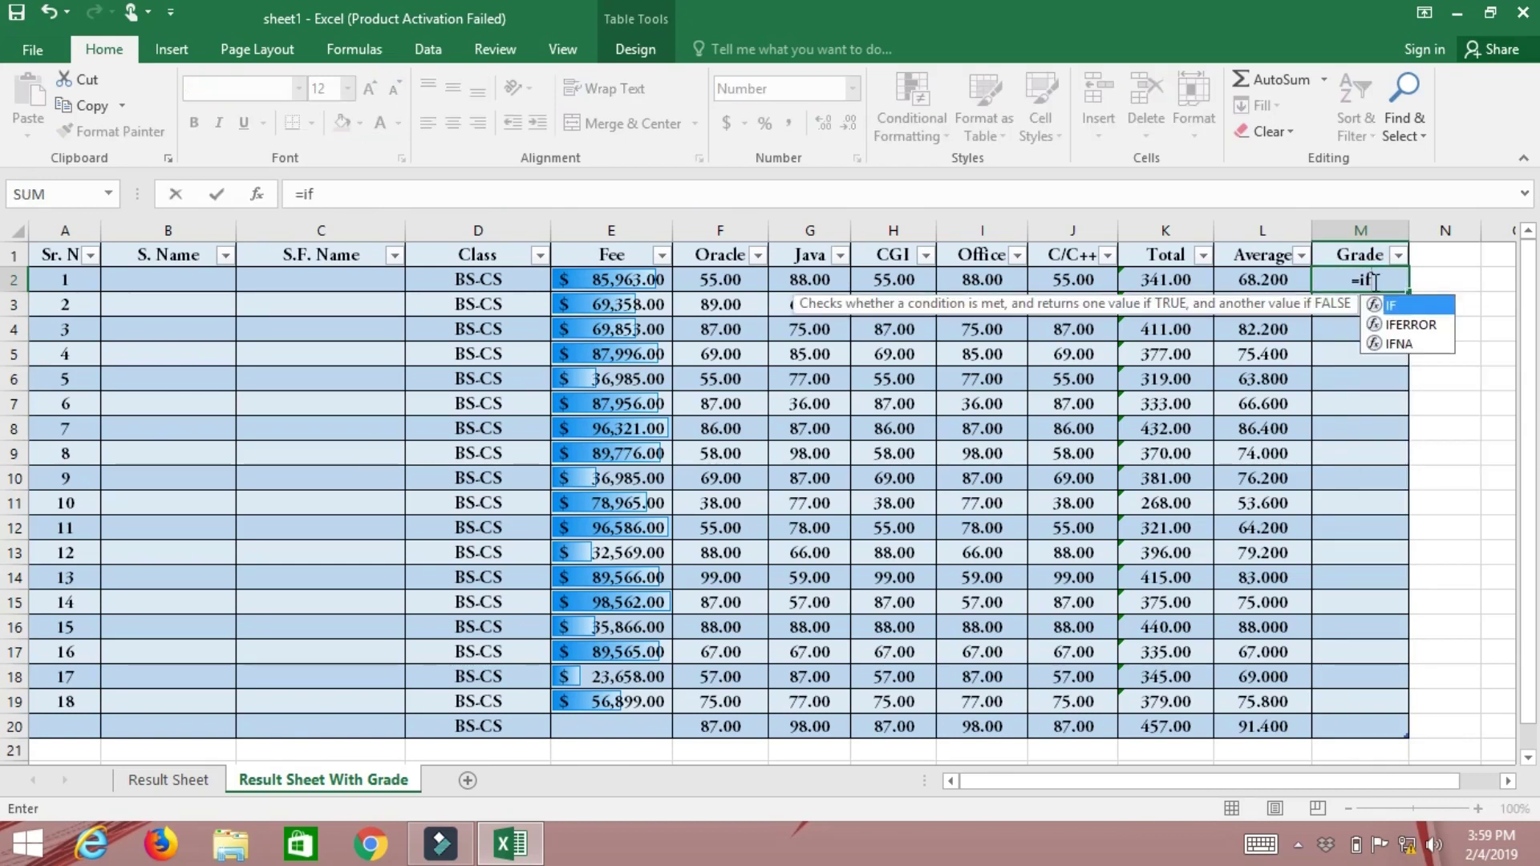
type("(l")
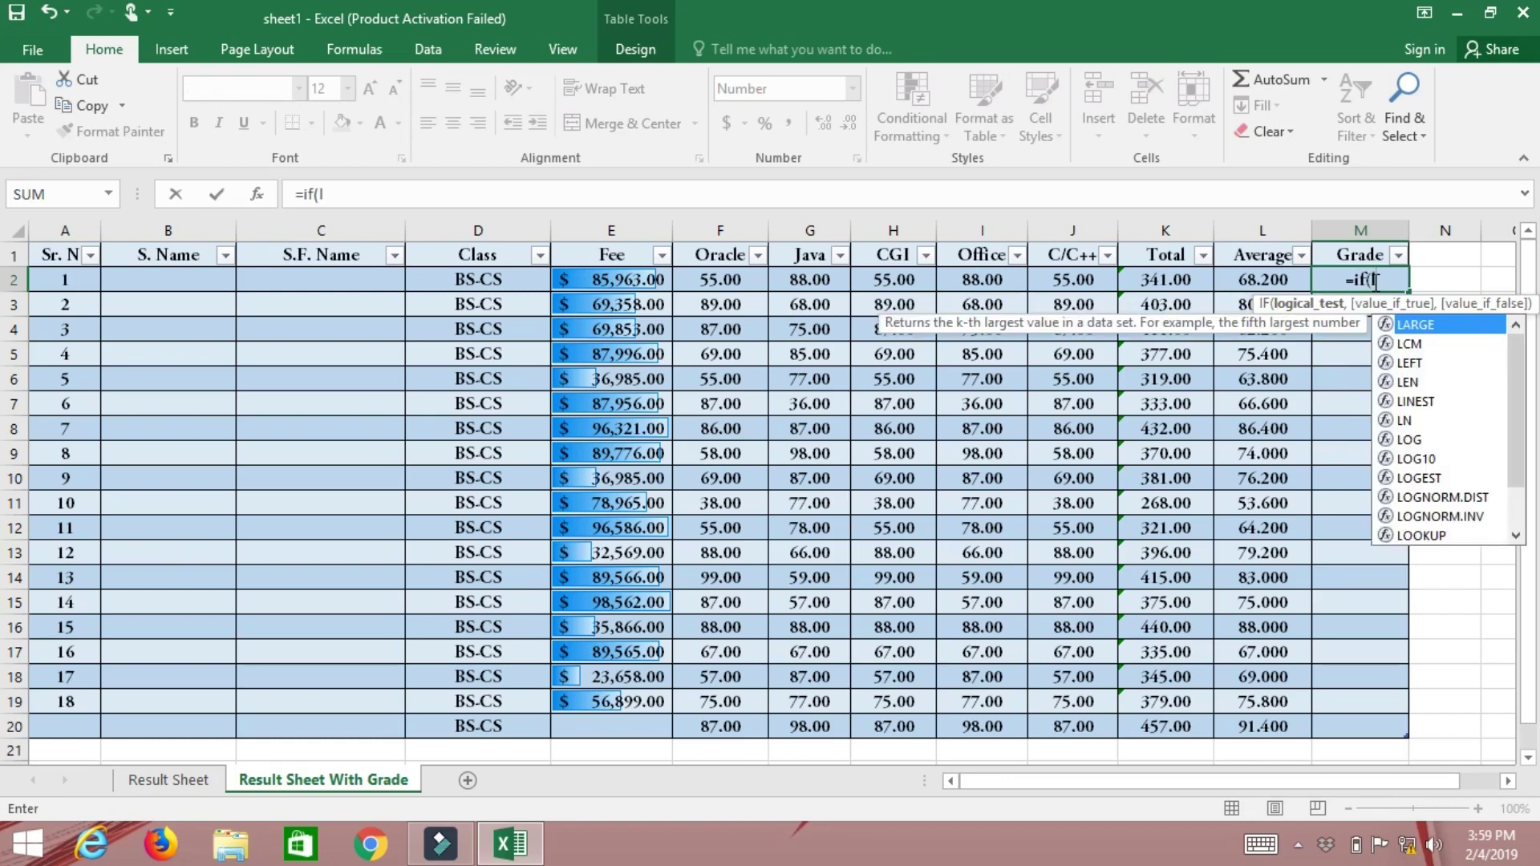
type("2>=")
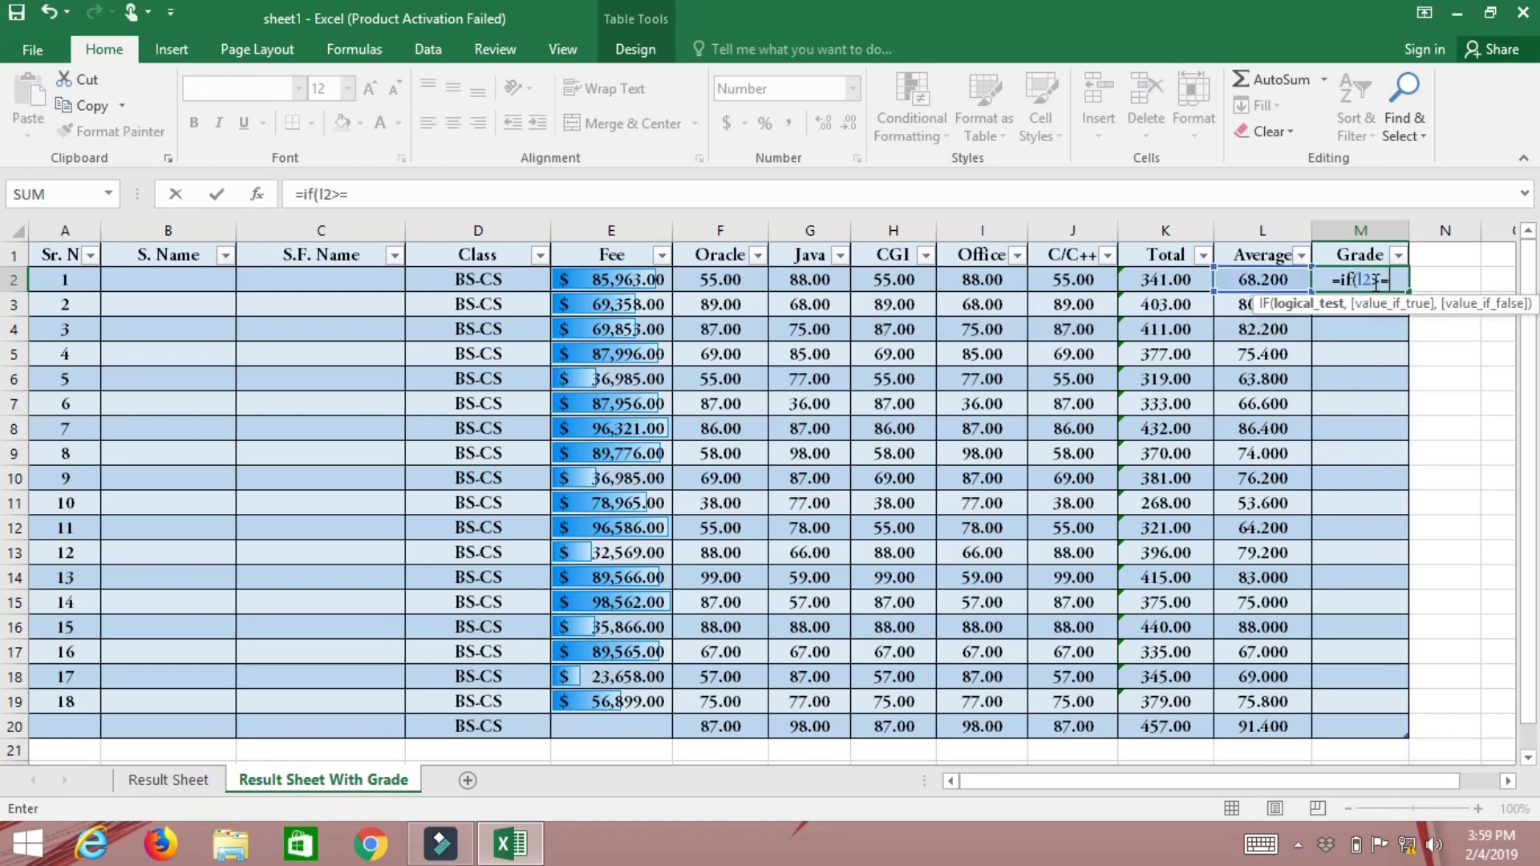
type("91,\"A\", if(l2>=")
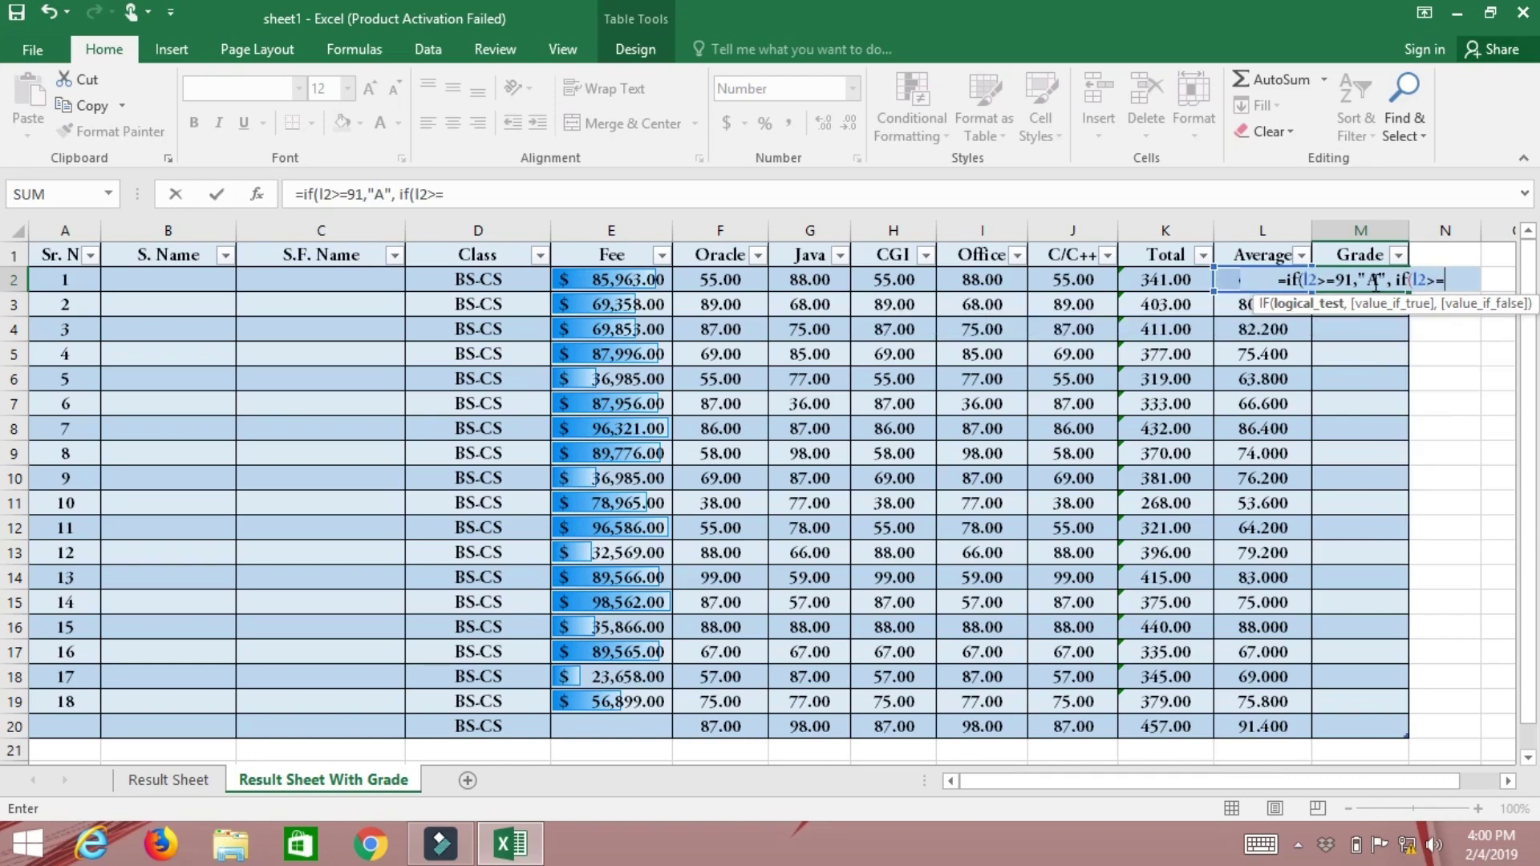
type("81,\"B\", if(L2>=")
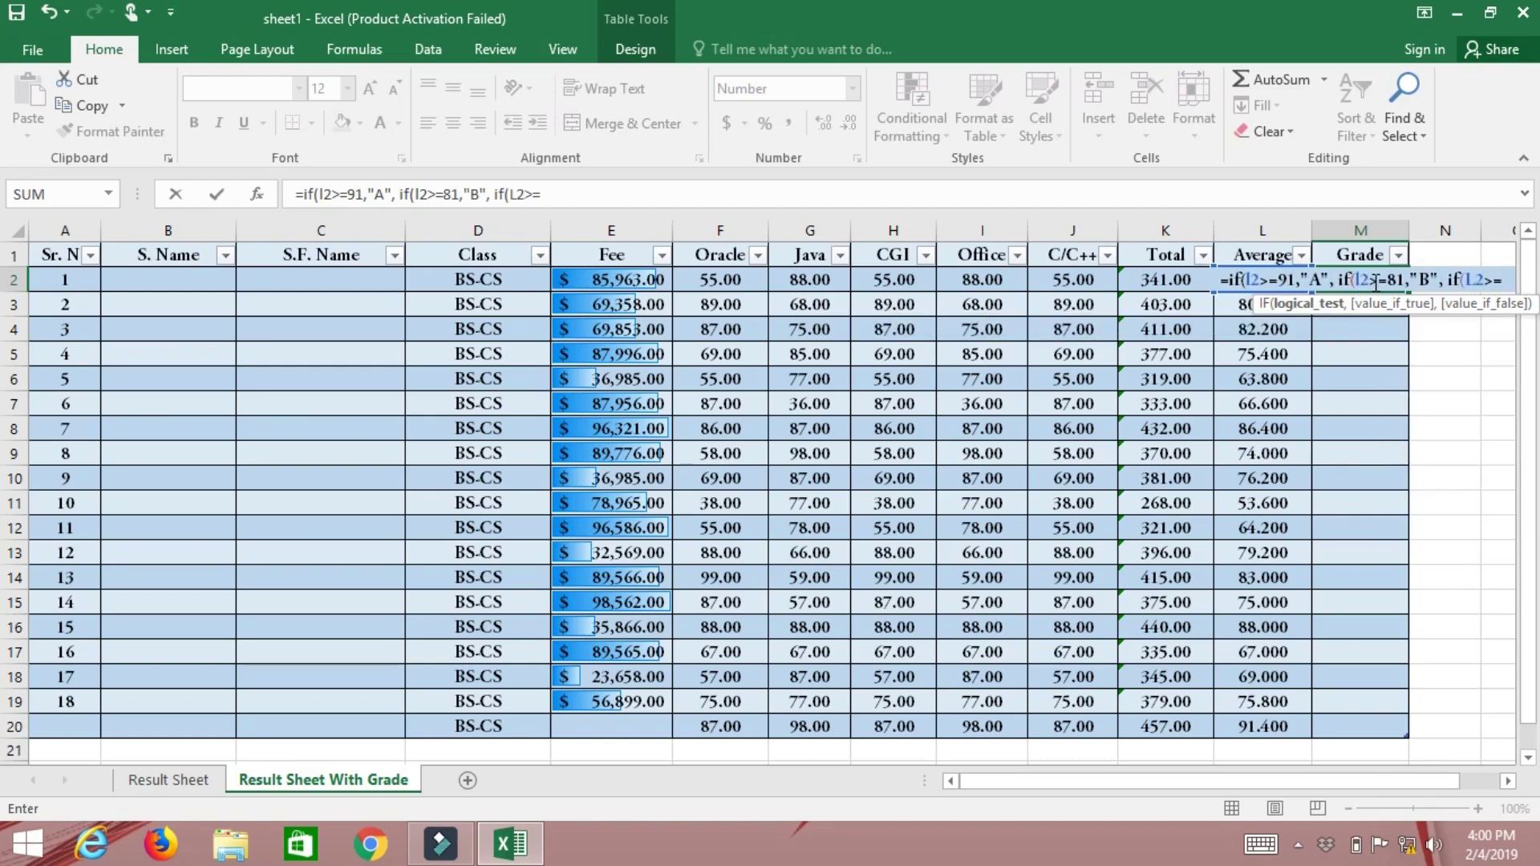
type("71,")
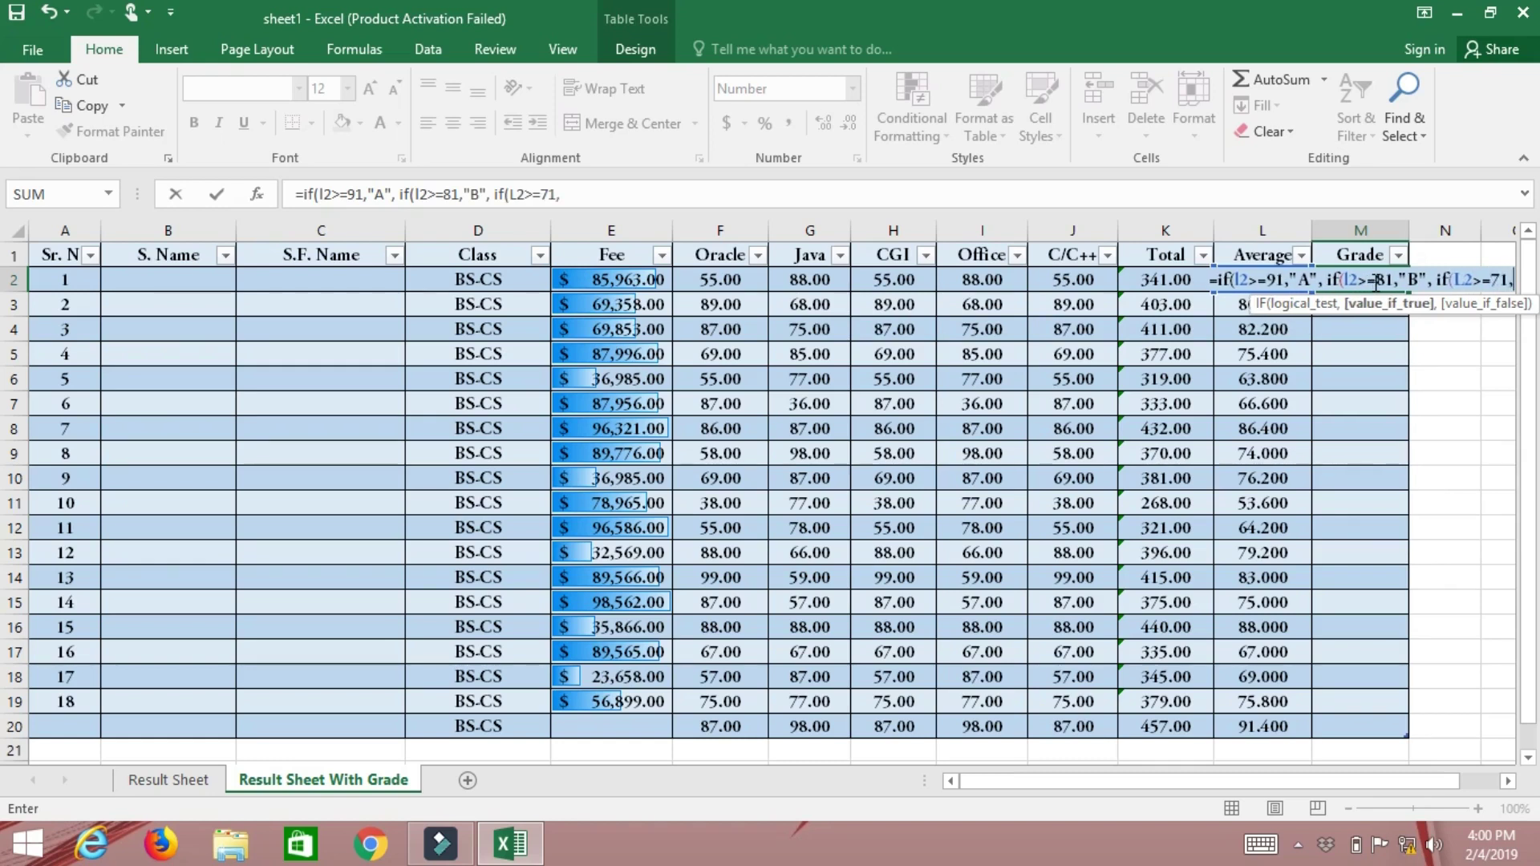
type("\"C\"")
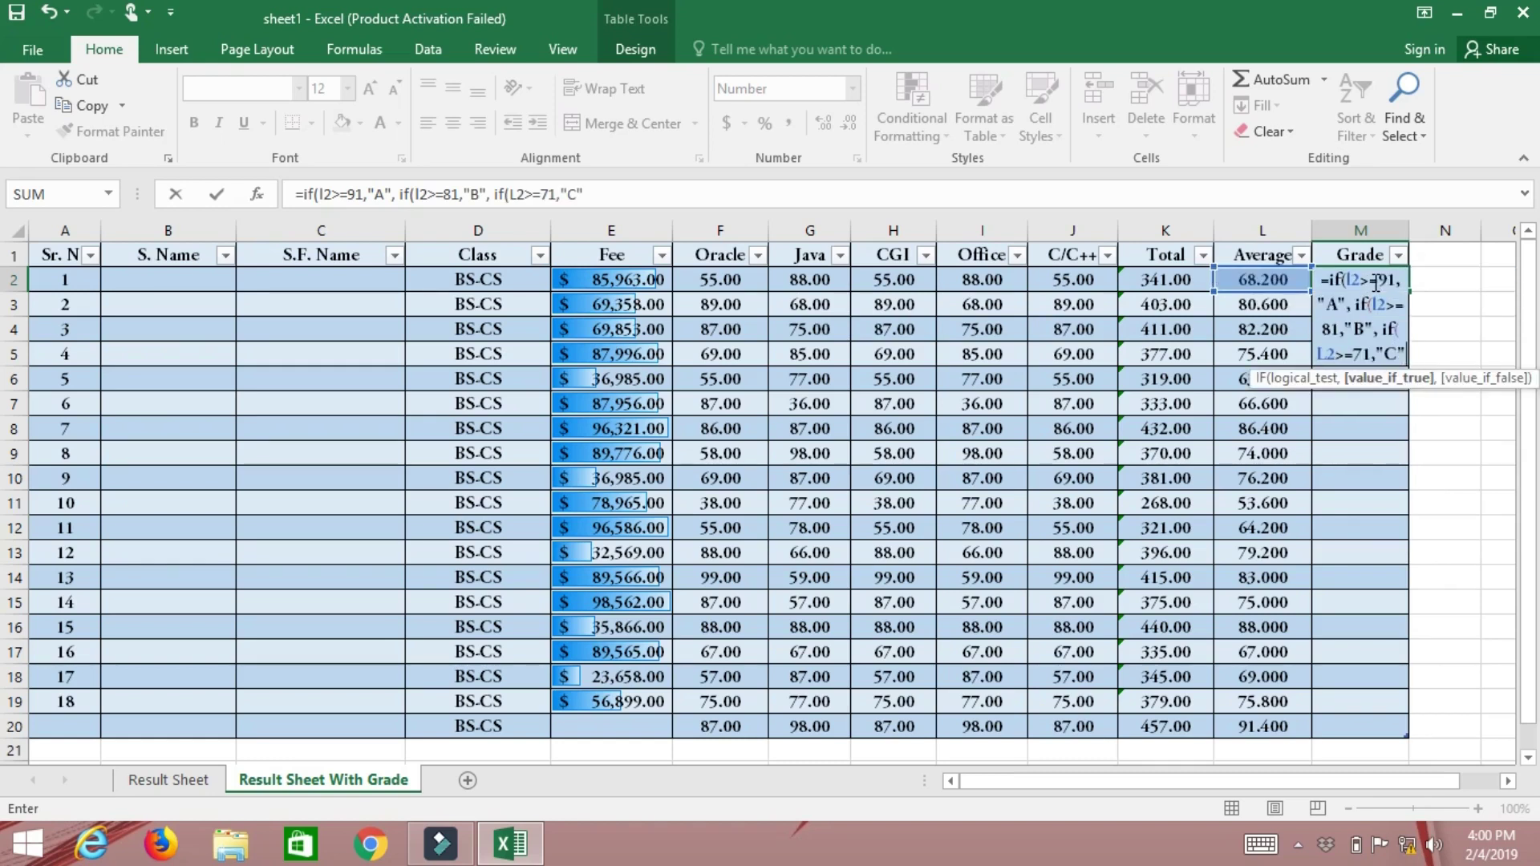
type(", if(l")
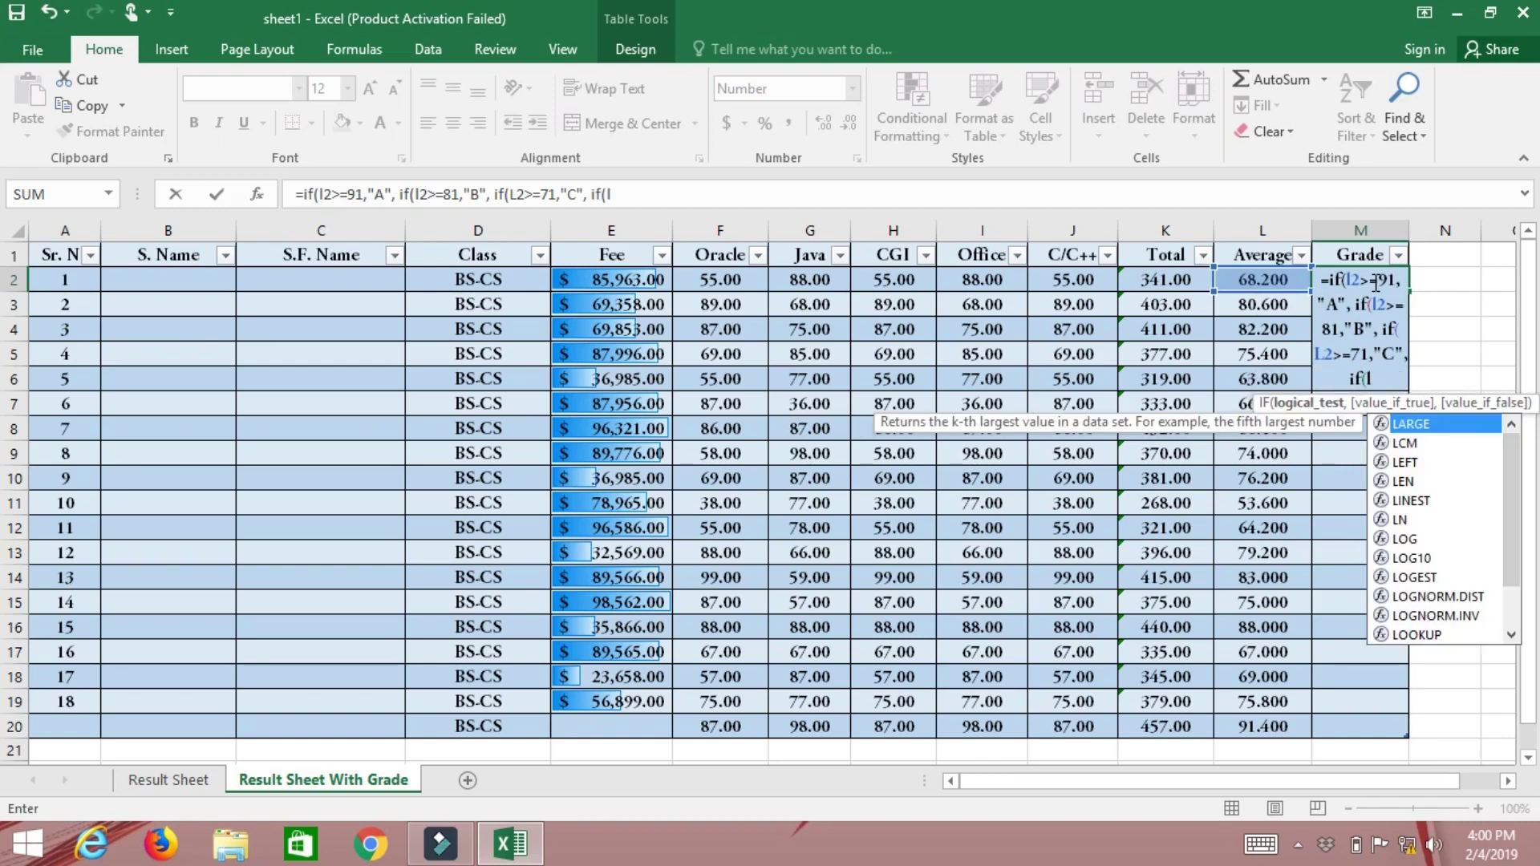
type("2>=")
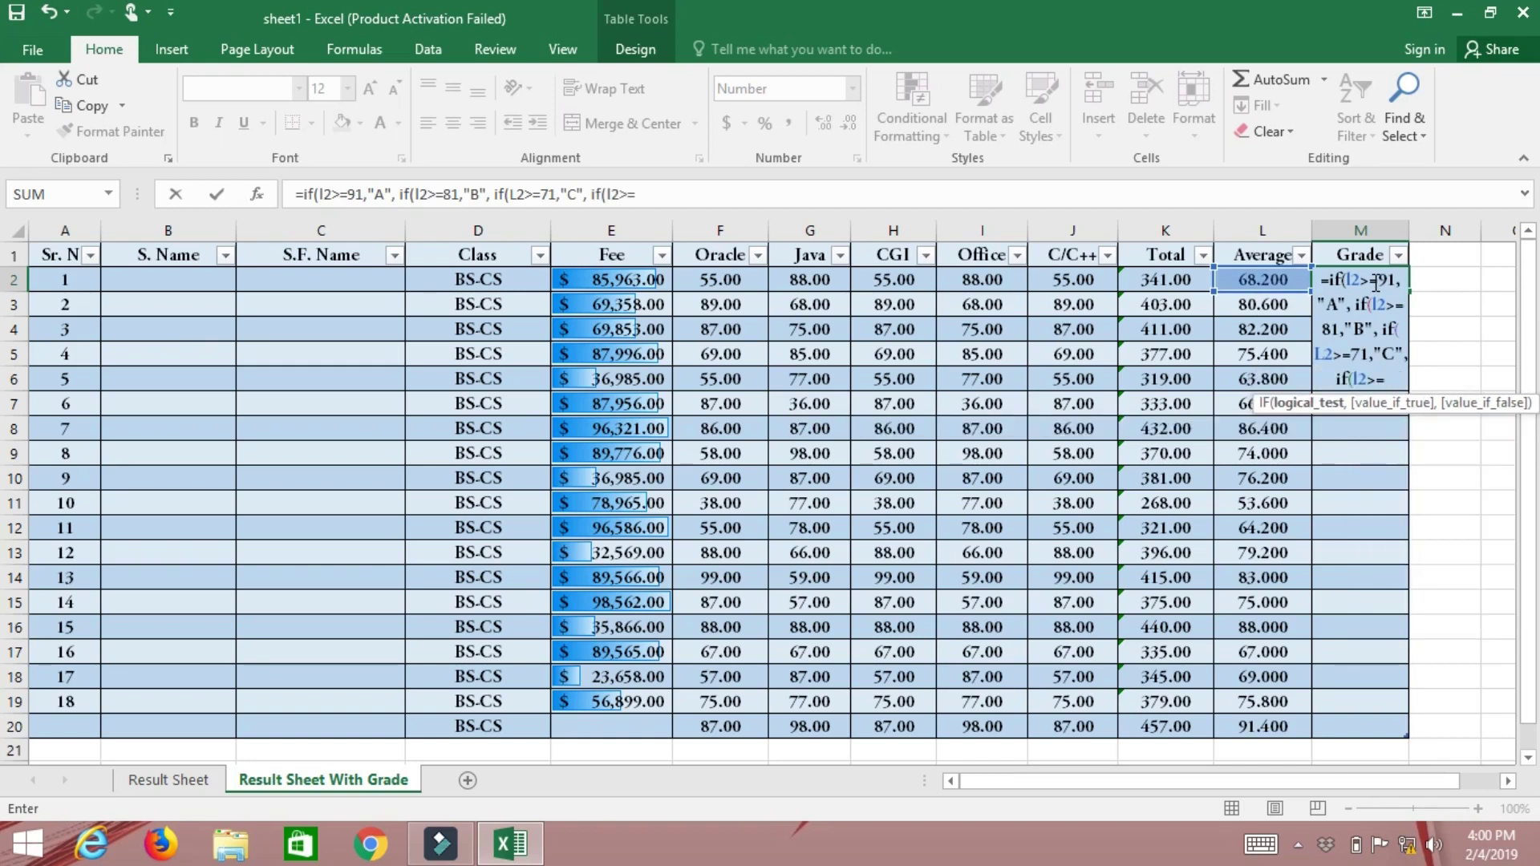
type("61,\"D\", if")
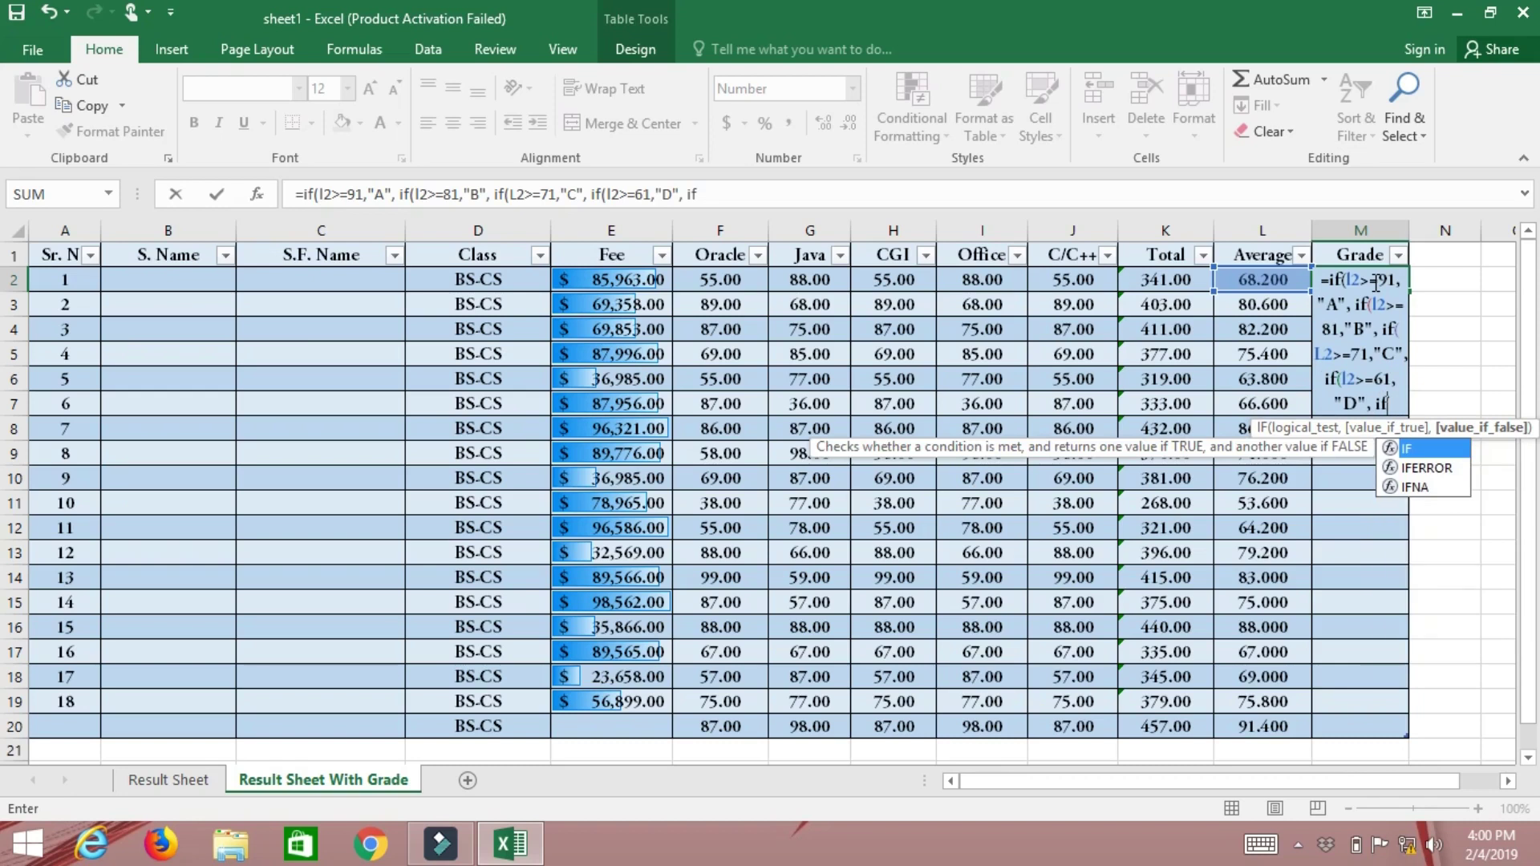
type("(l2>=")
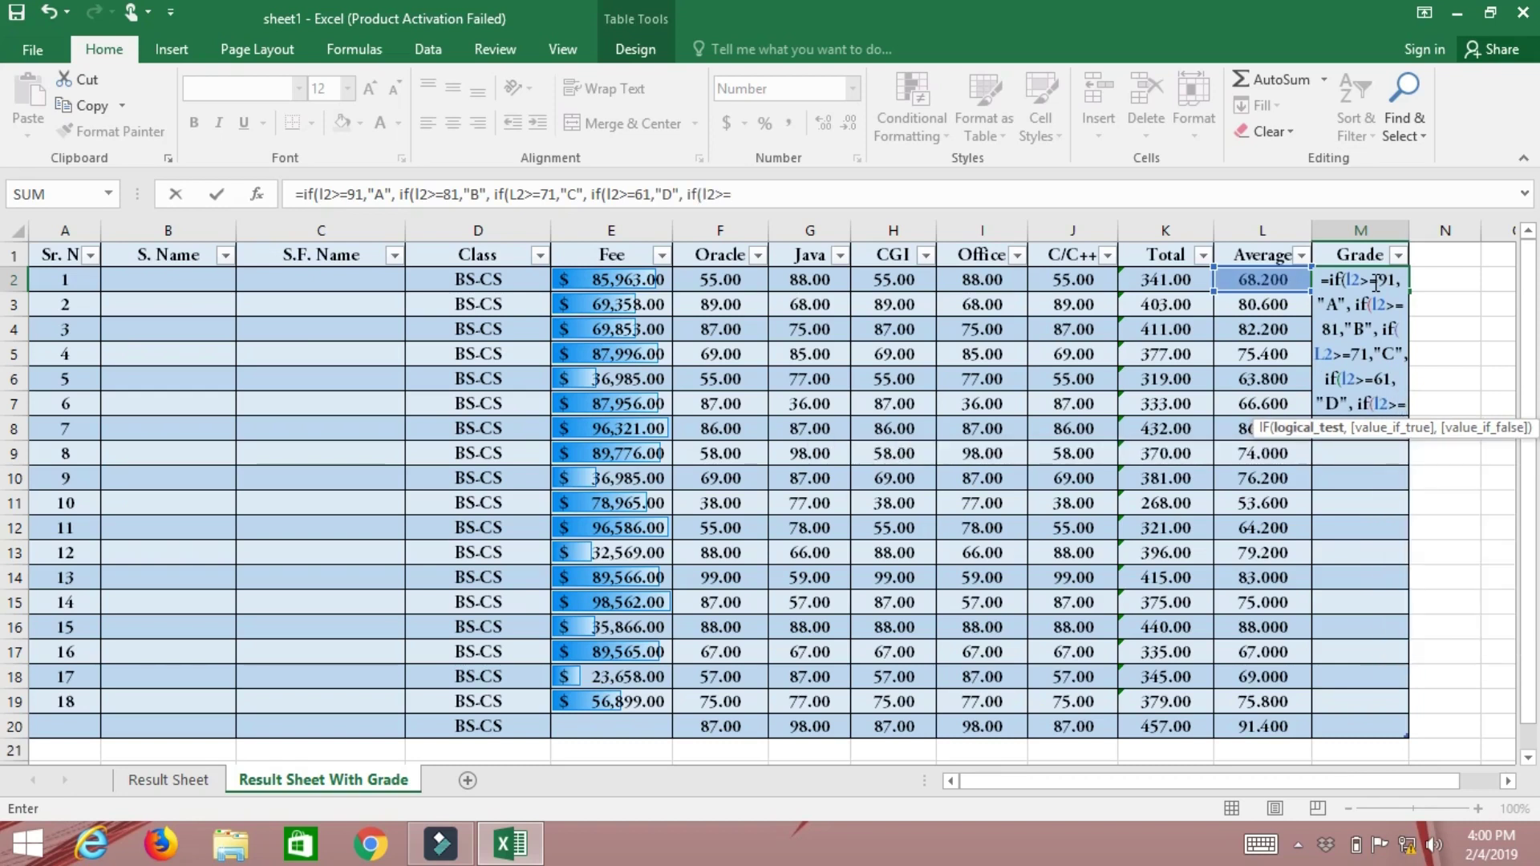
type("51,\"Pass:")
Step: Finish the M2 formula with Pass at 51, otherwise Fail, and close all parentheses
key("BackSpace")
type("\",\"Fail\"")
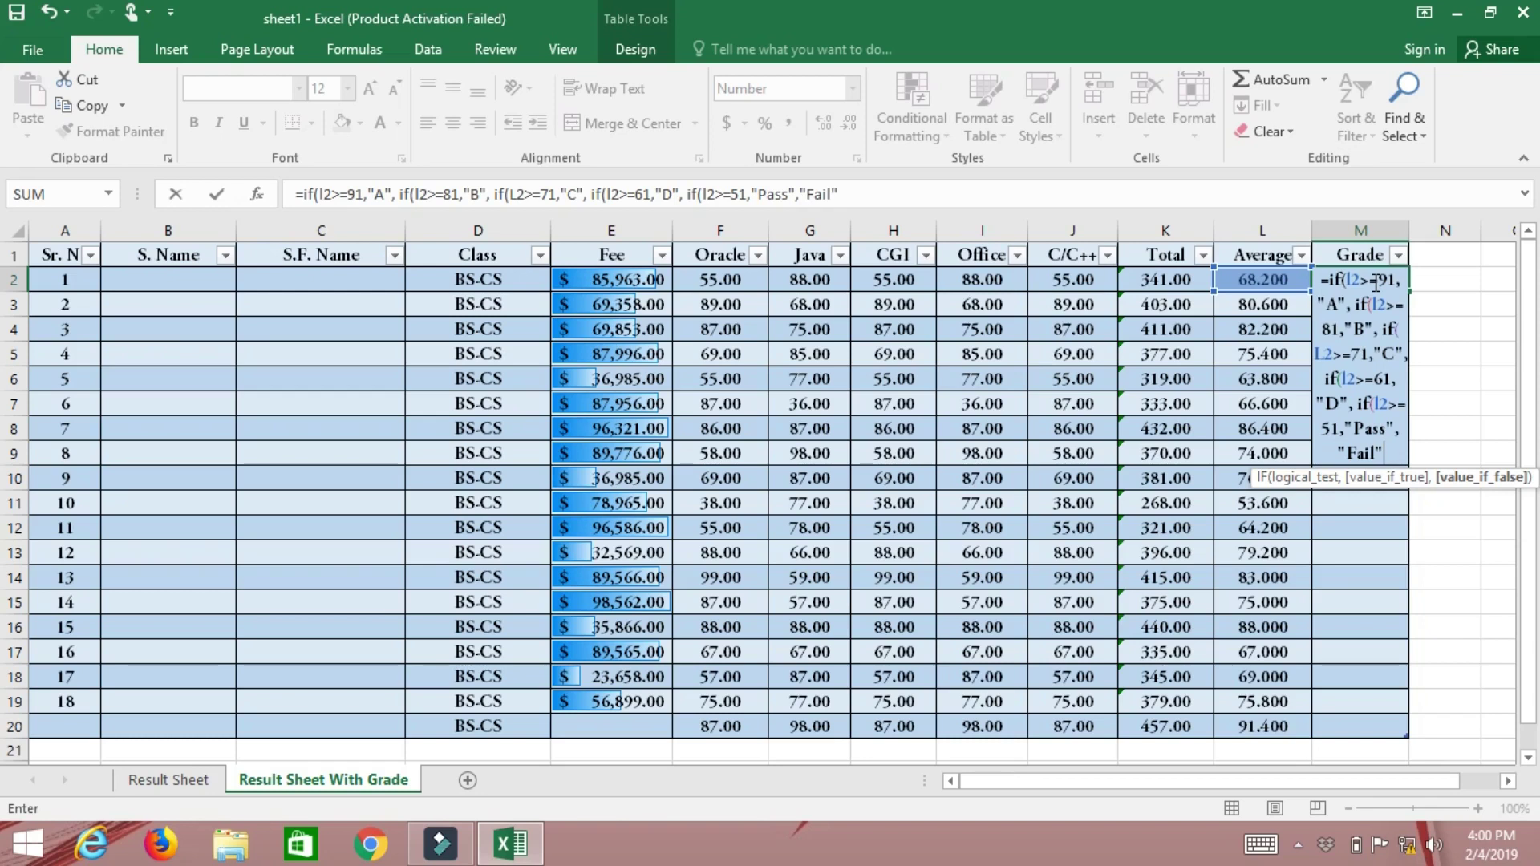
type(")))))")
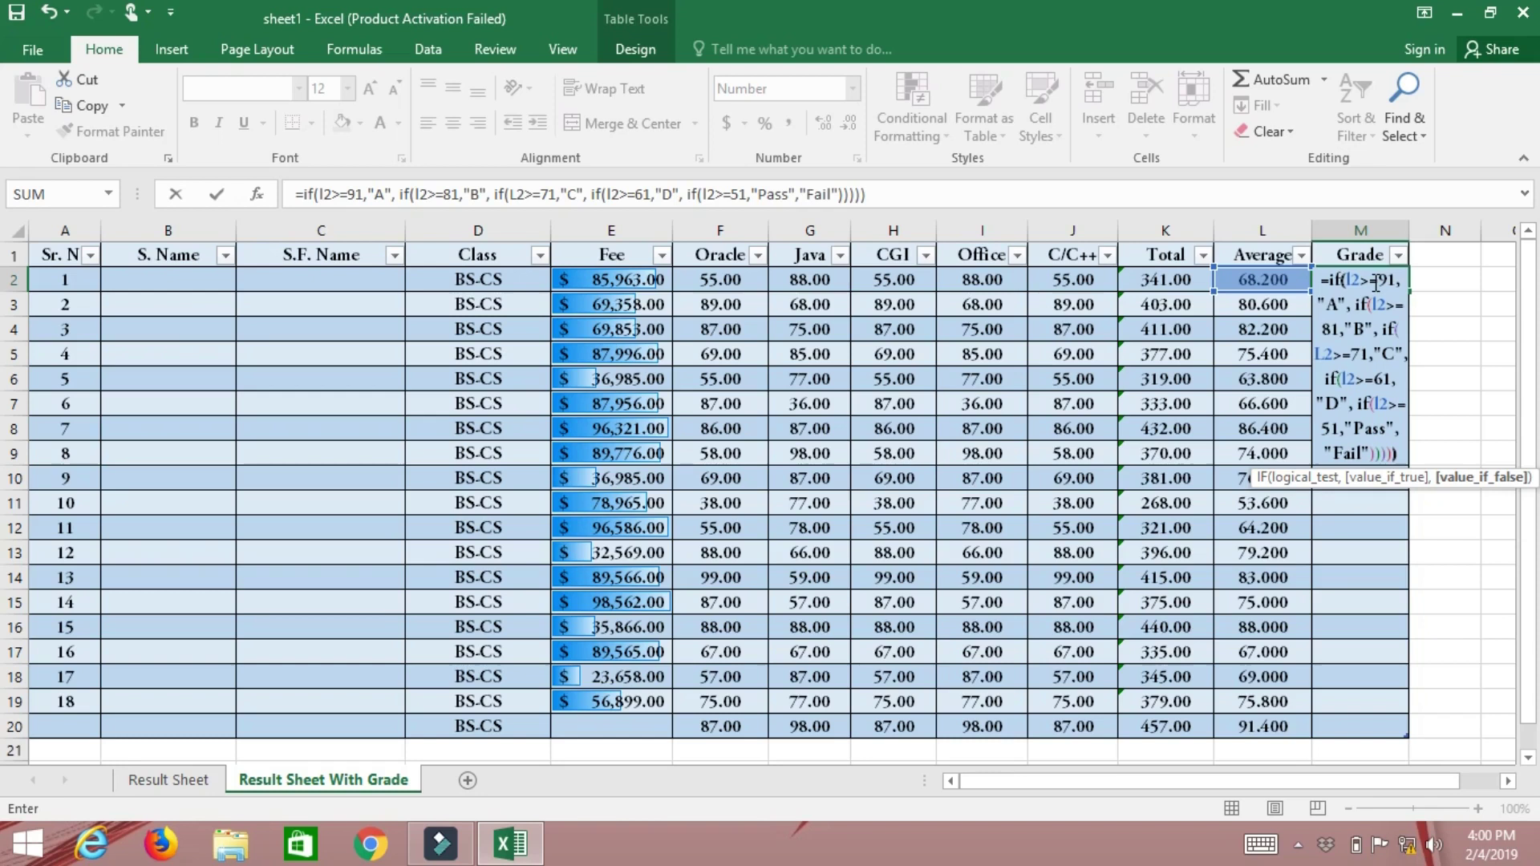
key("Return")
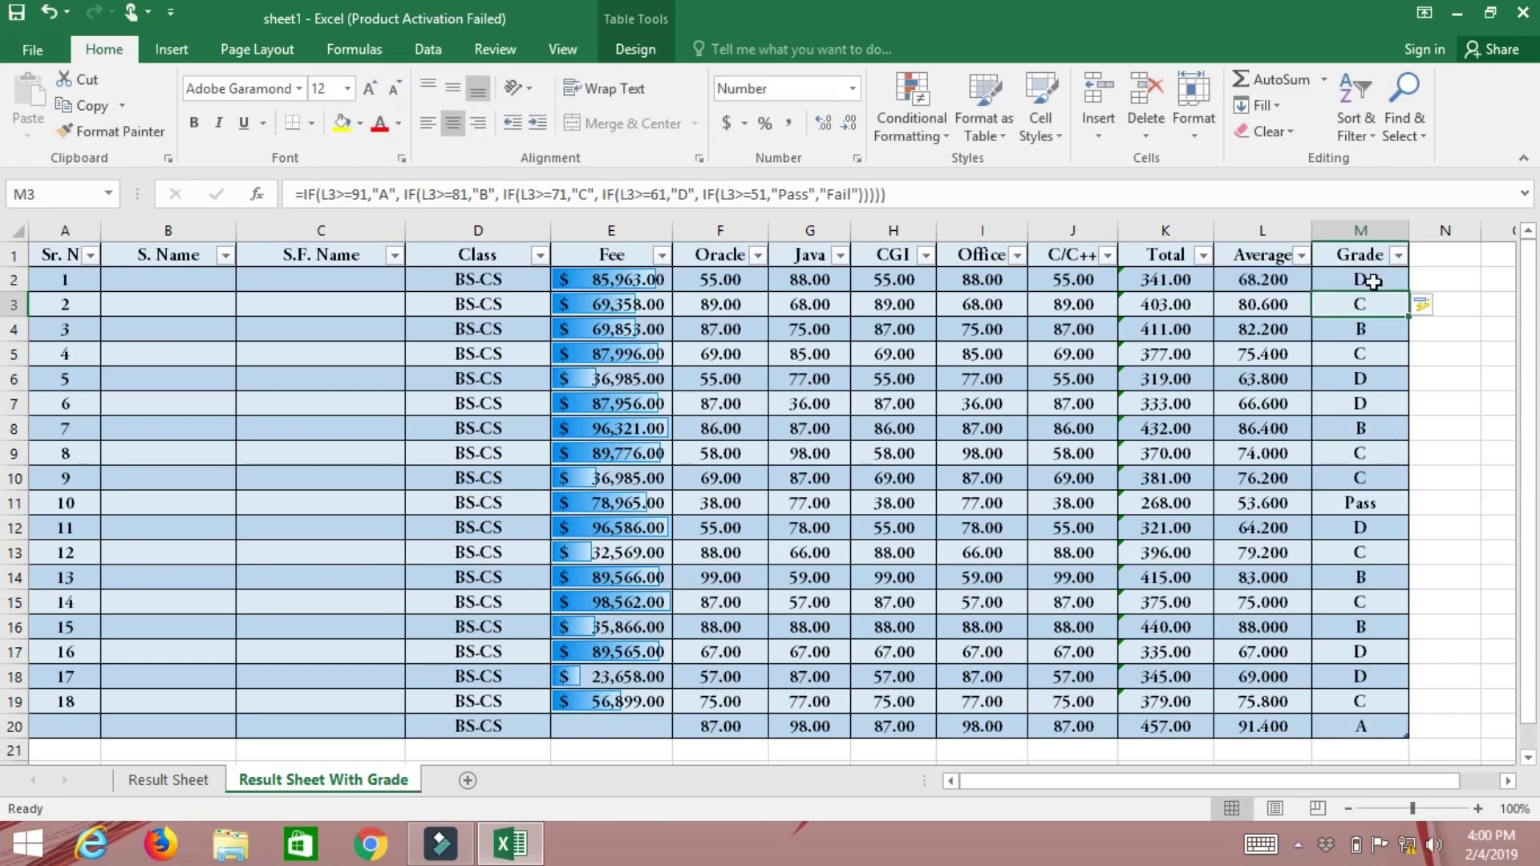